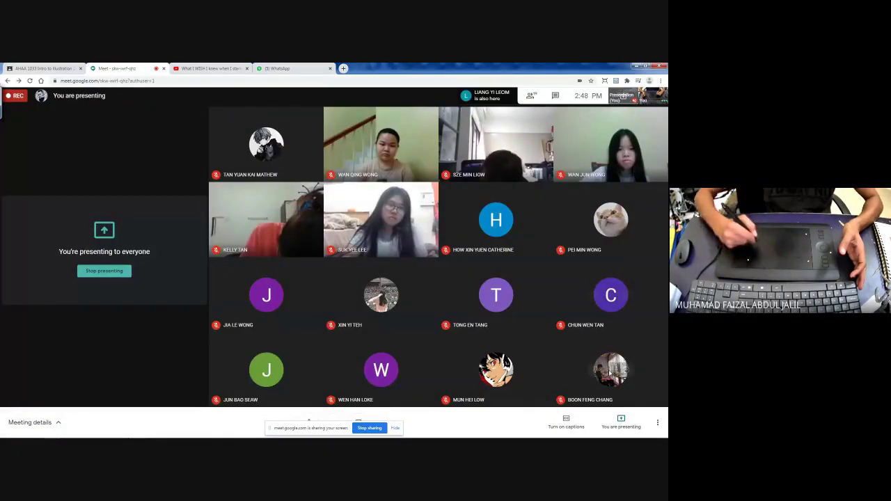
# Step: Switch the Google Meet layout to Sidebar and bring Photoshop with the tree photo into view
pyautogui.click(657, 422)
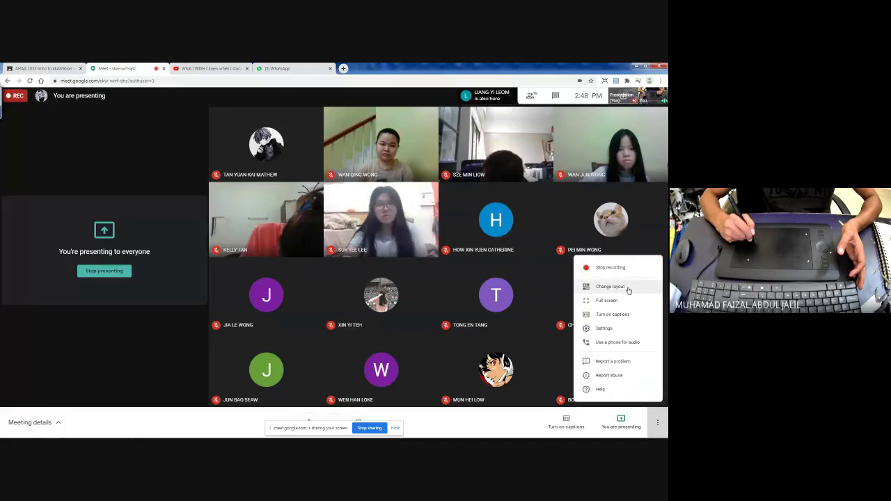
pyautogui.click(628, 286)
pyautogui.click(313, 262)
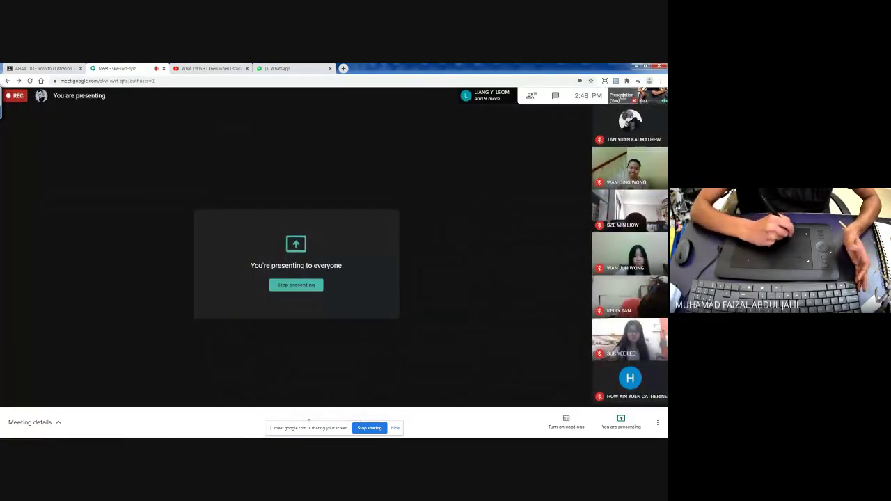
pyautogui.click(139, 432)
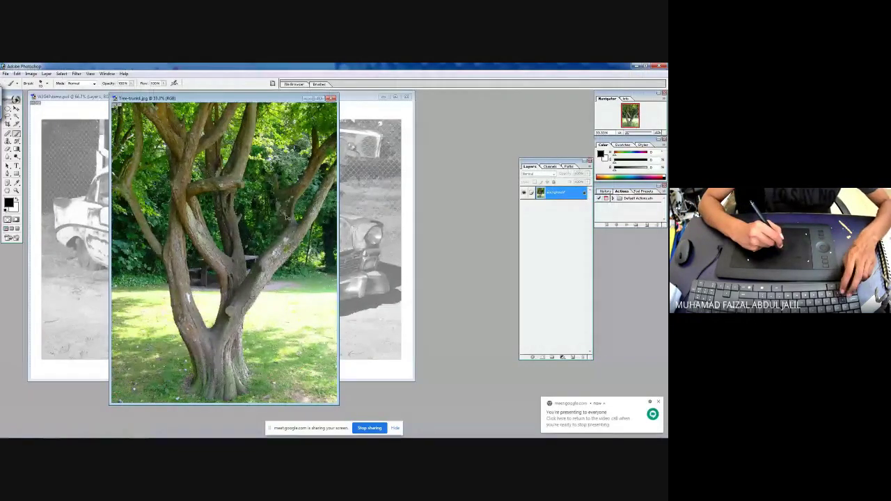
# Step: Select the whole tree photo and start a new document with width and height in inches
pyautogui.hotkey('ctrl', 'a')
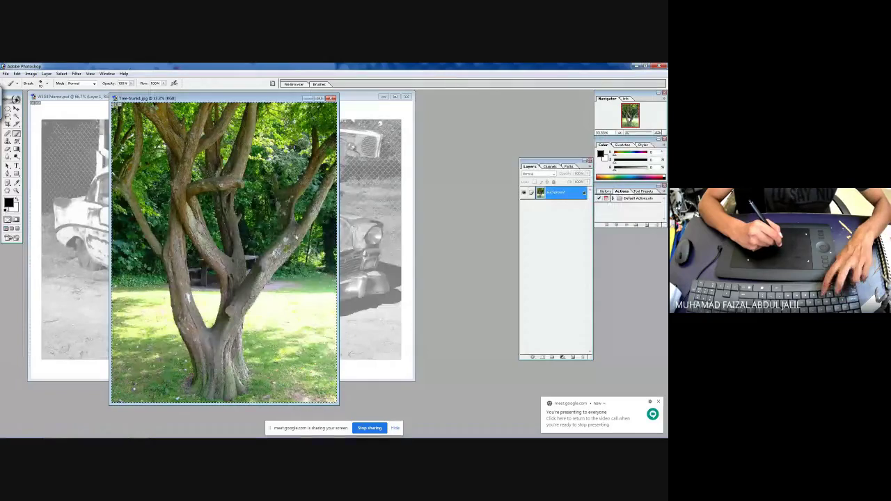
pyautogui.hotkey('ctrl', 'n')
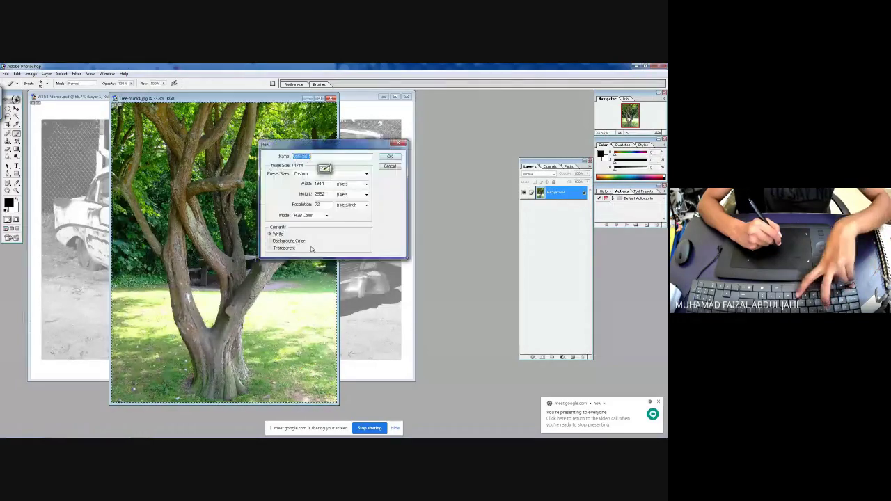
pyautogui.click(352, 184)
pyautogui.click(347, 197)
pyautogui.click(352, 194)
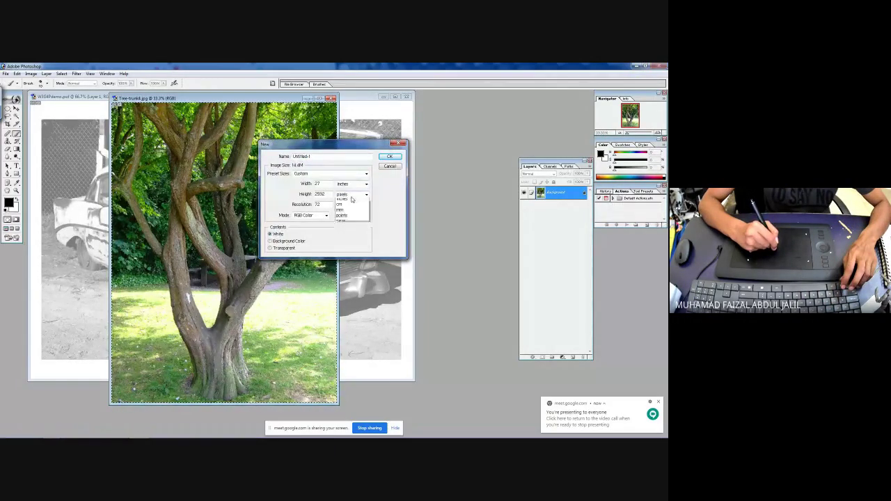
pyautogui.click(352, 213)
pyautogui.click(352, 194)
pyautogui.click(348, 207)
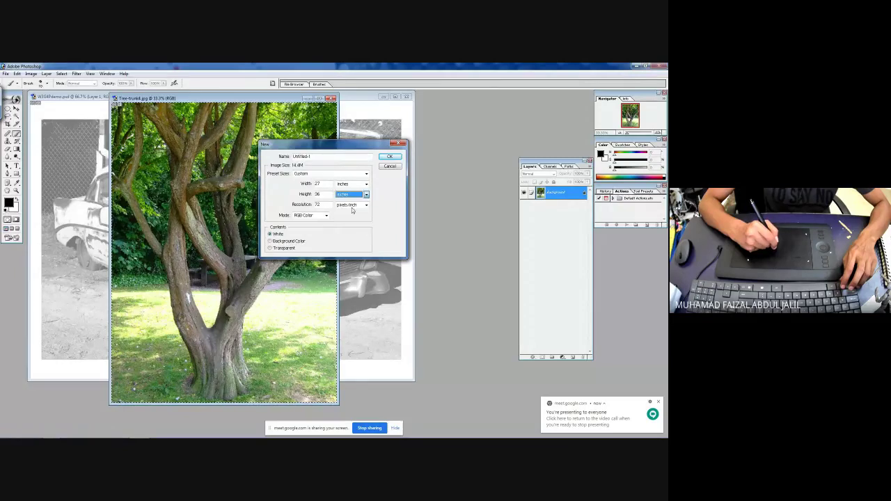
# Step: Create the new document at 8 × 11 inches and 150 pixels/inch
pyautogui.click(323, 184)
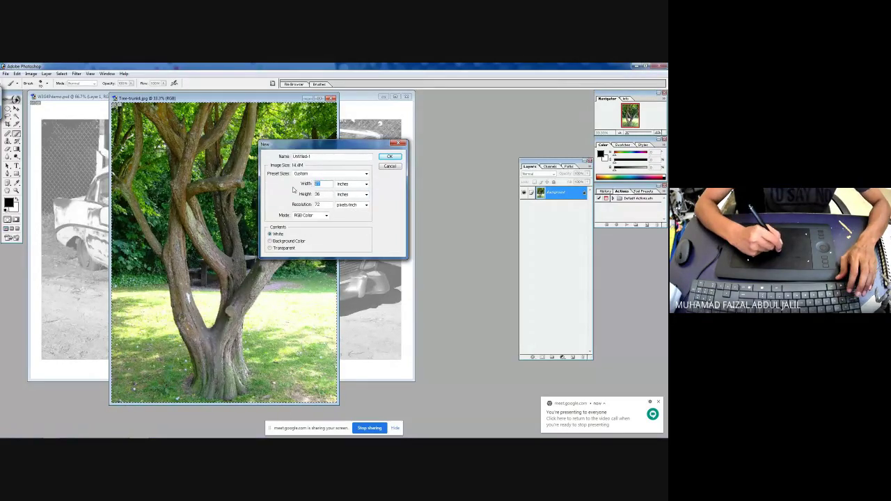
pyautogui.write('8')
pyautogui.press('Tab')
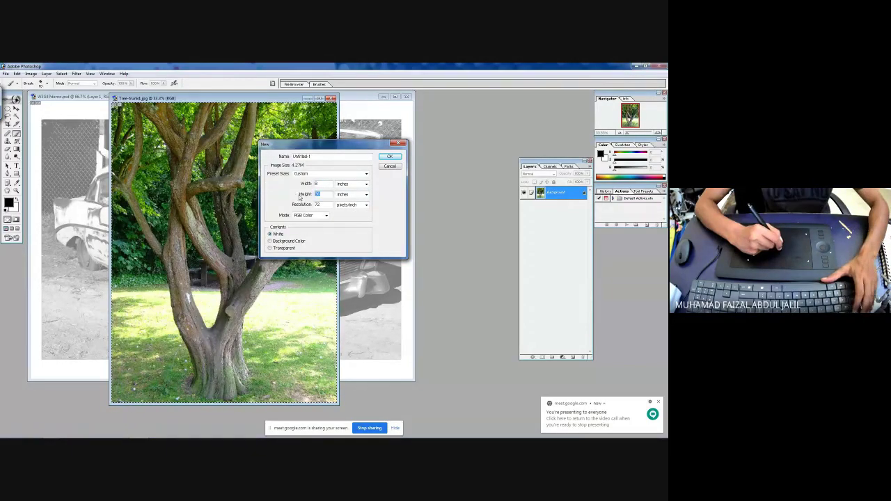
pyautogui.write('11')
pyautogui.write('150')
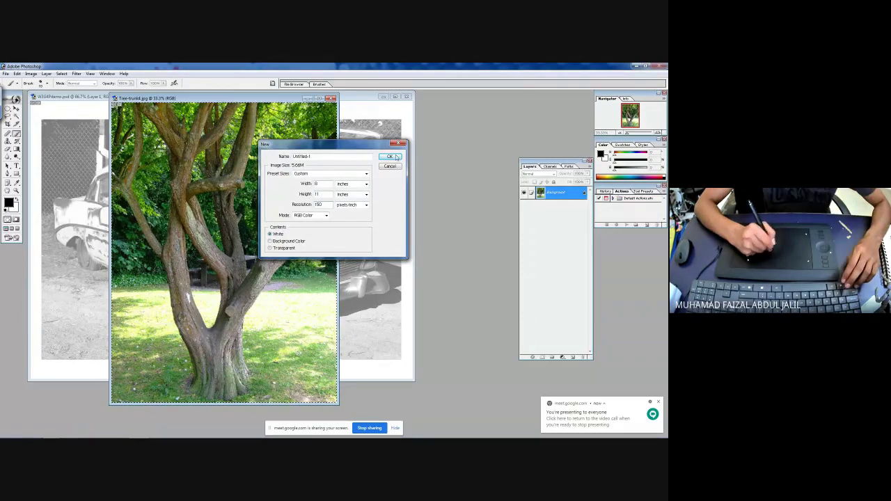
pyautogui.press('Return')
pyautogui.click(375, 200)
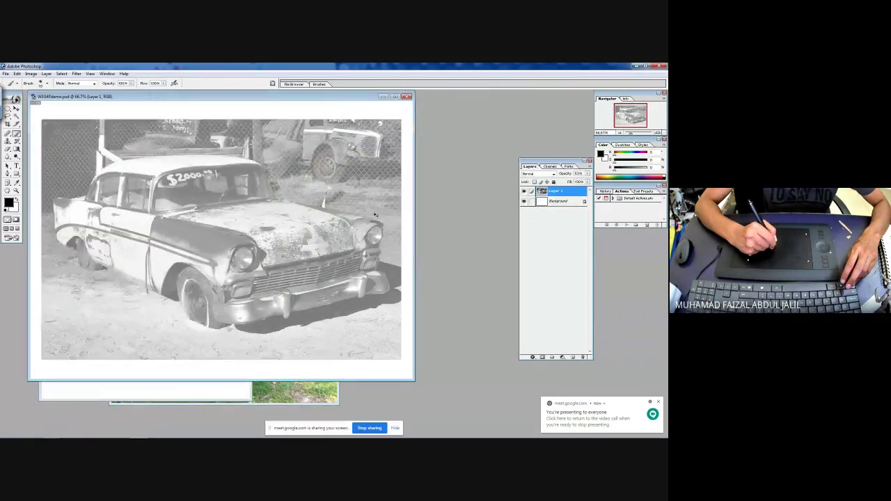
# Step: Paste the tree photo into Untitled-1 as a layer and close the original tree-trunk4.jpg
pyautogui.click(249, 387)
pyautogui.hotkey('ctrl', 'v')
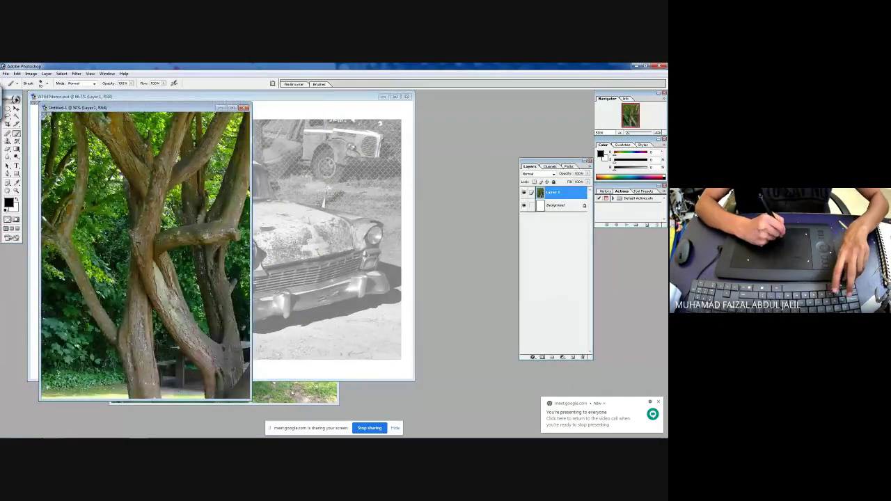
pyautogui.click(296, 392)
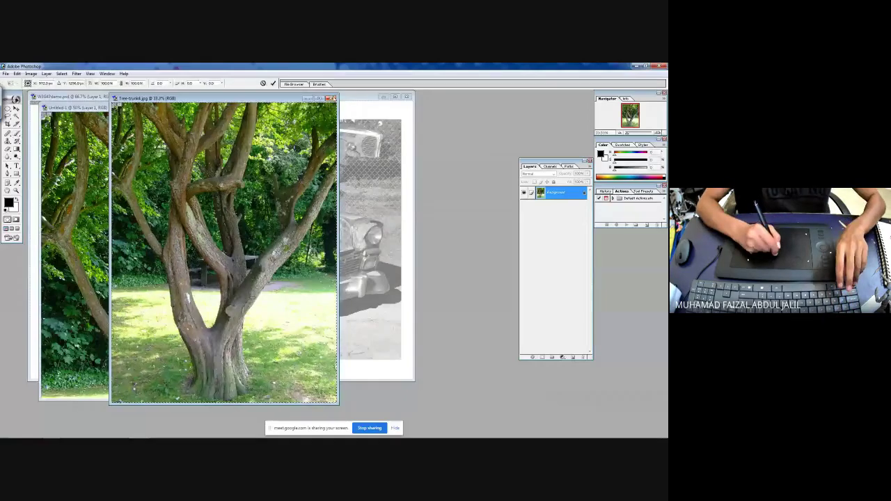
pyautogui.click(333, 98)
# Step: Scale down and reposition the tree layer so it fits within the page with white margins
pyautogui.click(231, 108)
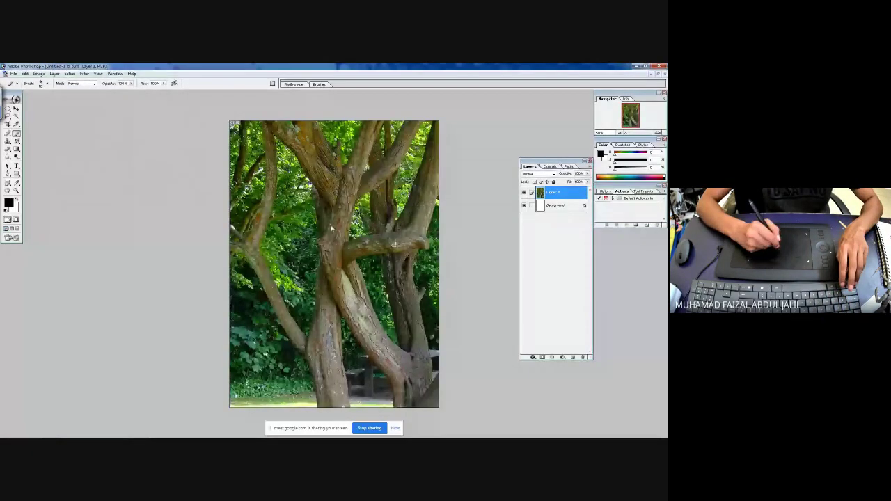
pyautogui.hotkey('ctrl', '-')
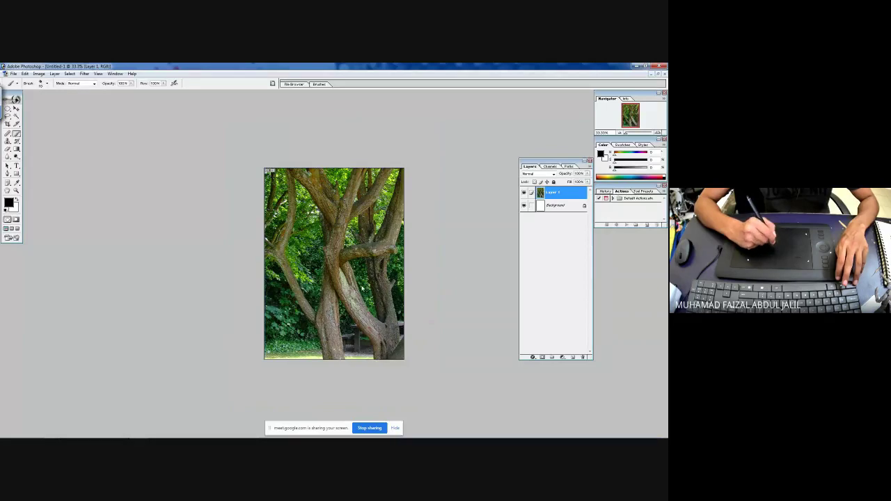
pyautogui.hotkey('ctrl', 't')
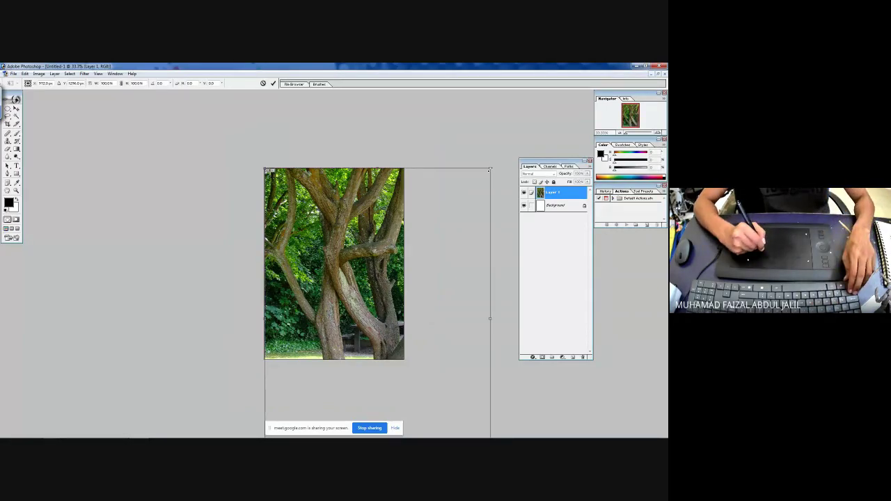
pyautogui.moveTo(490, 169); pyautogui.dragTo(388, 304)
pyautogui.moveTo(327, 335); pyautogui.dragTo(336, 212)
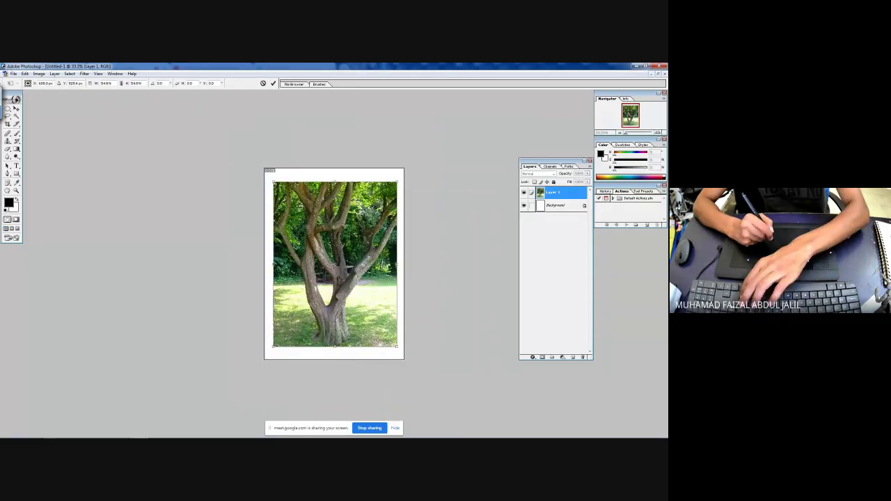
pyautogui.press('Return')
pyautogui.press('b')
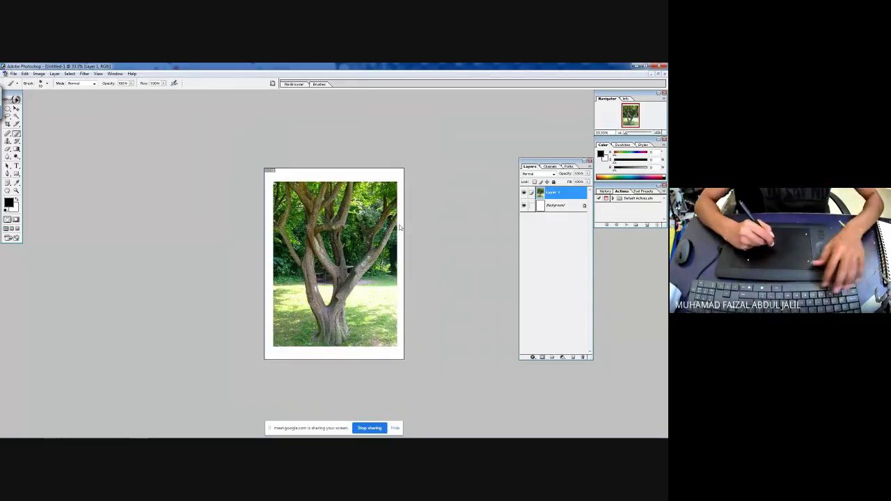
pyautogui.press('v')
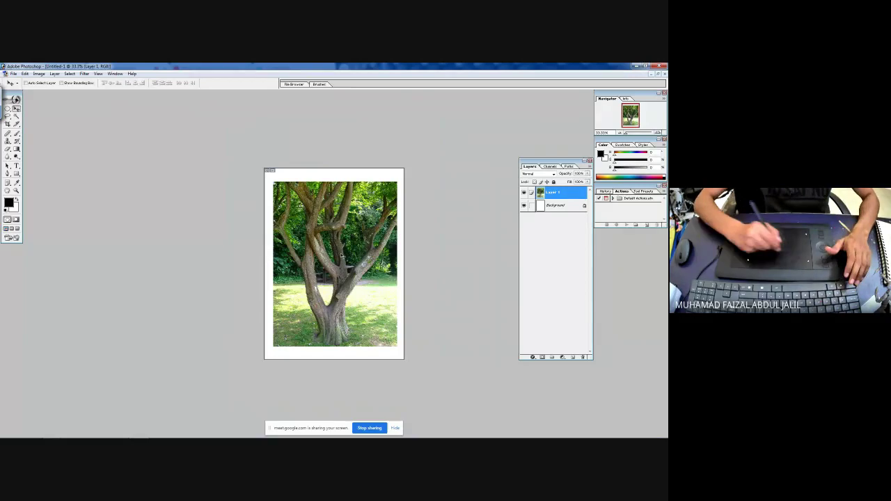
# Step: Lower the tree layer's opacity to fade it
pyautogui.moveTo(381, 238)
pyautogui.mouseDown()
pyautogui.moveTo(373, 243)
pyautogui.moveTo(380, 238)
pyautogui.mouseUp()
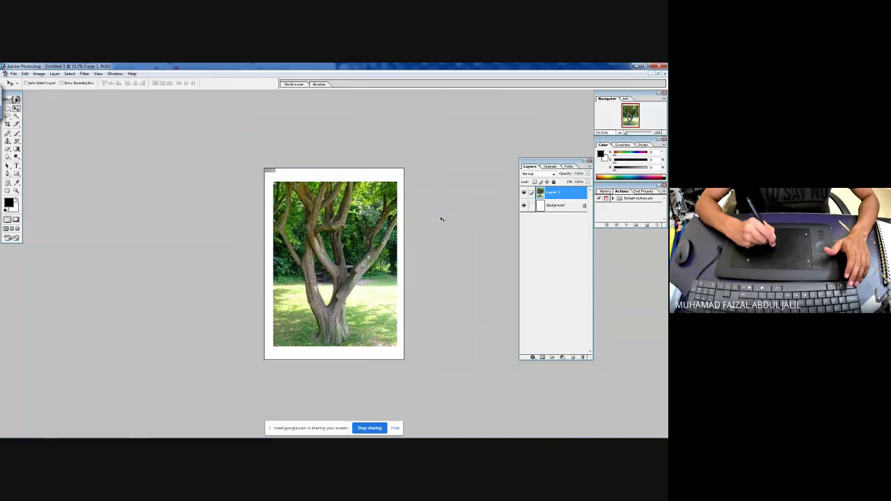
pyautogui.click(587, 173)
pyautogui.moveTo(583, 183); pyautogui.dragTo(575, 182)
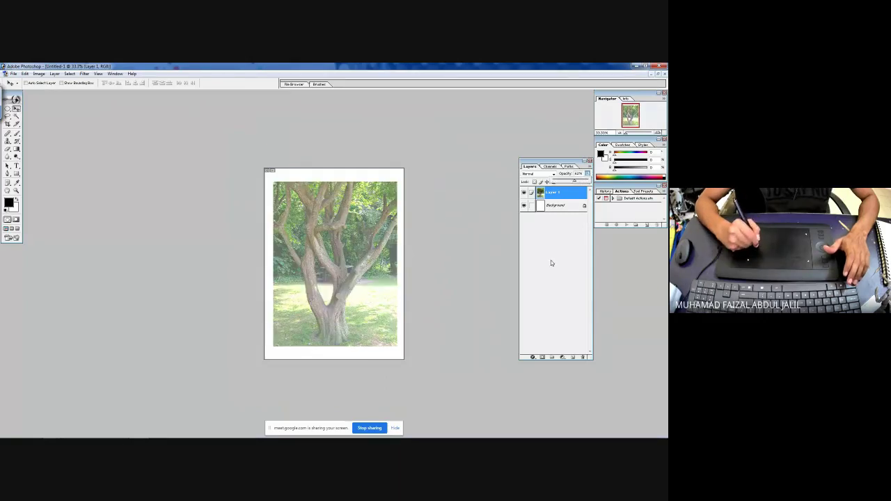
pyautogui.click(41, 77)
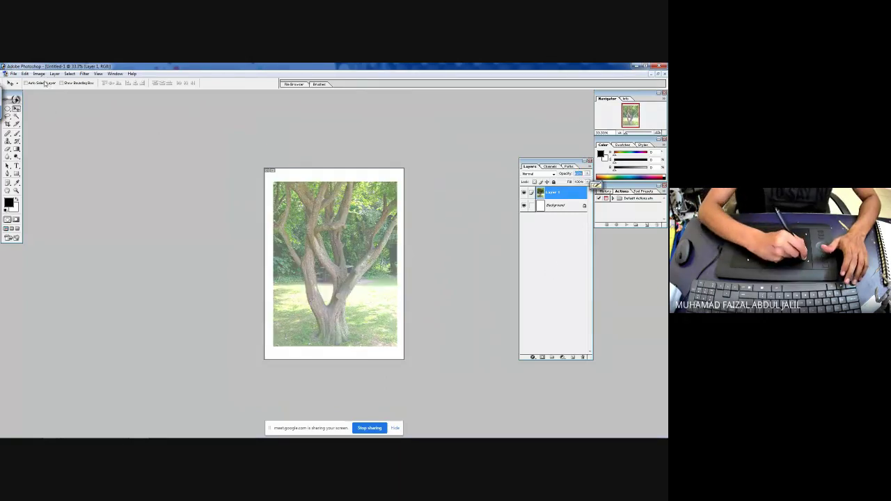
# Step: Apply a black-to-white Gradient Map to make the tree layer grayscale
pyautogui.click(42, 77)
pyautogui.moveTo(50, 96)
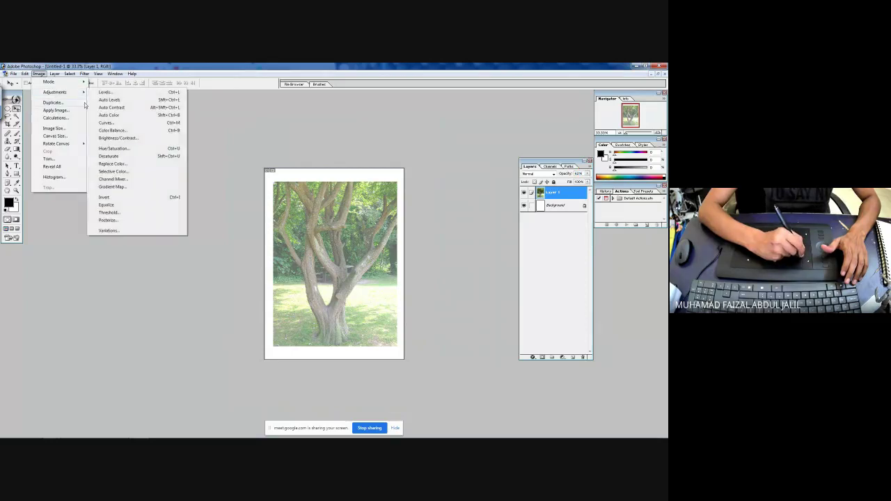
pyautogui.click(115, 187)
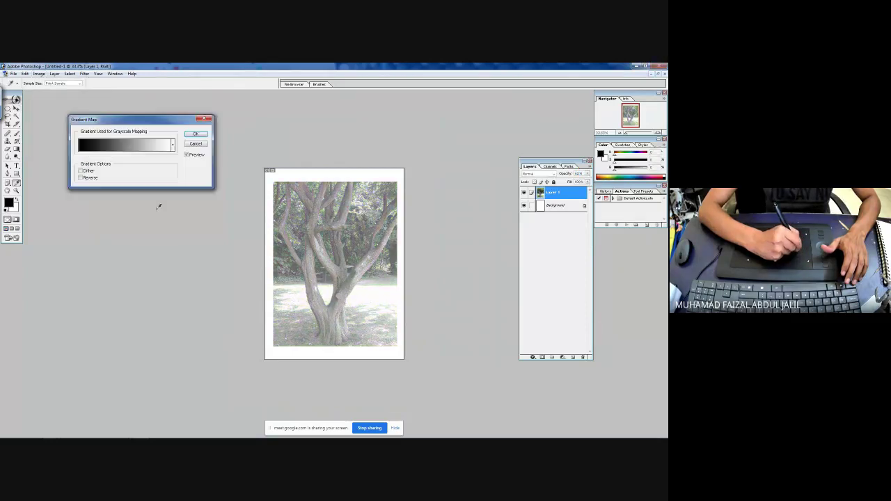
pyautogui.click(195, 134)
pyautogui.press('v')
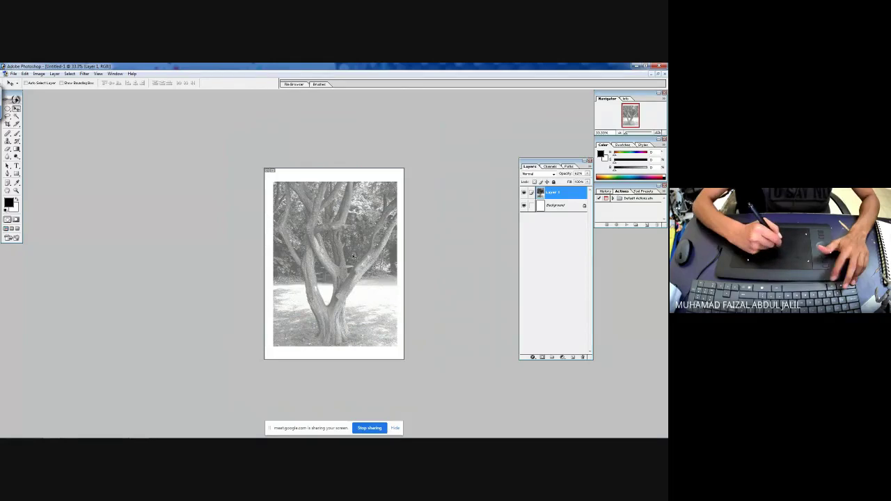
pyautogui.moveTo(374, 272); pyautogui.dragTo(378, 276)
pyautogui.hotkey('ctrl', '+')
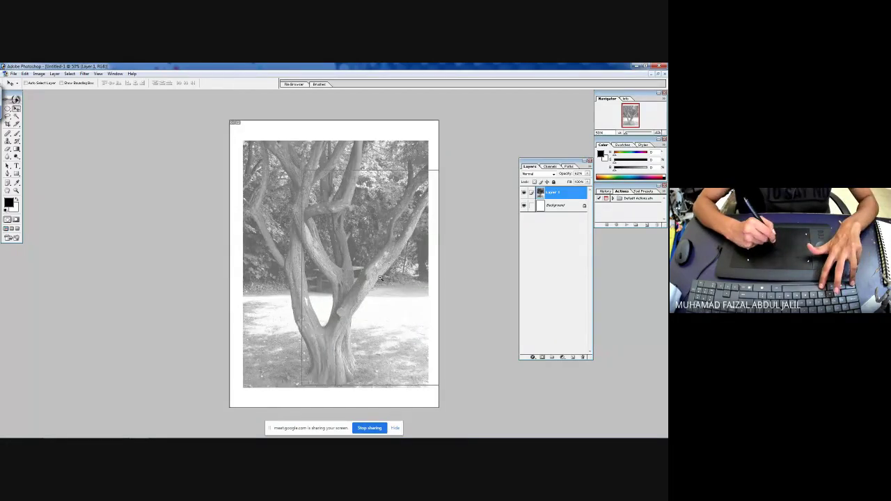
# Step: Add a blank Layer 2 above the tree and choose the Hard Round 9-pixel brush
pyautogui.hotkey('ctrl', '+')
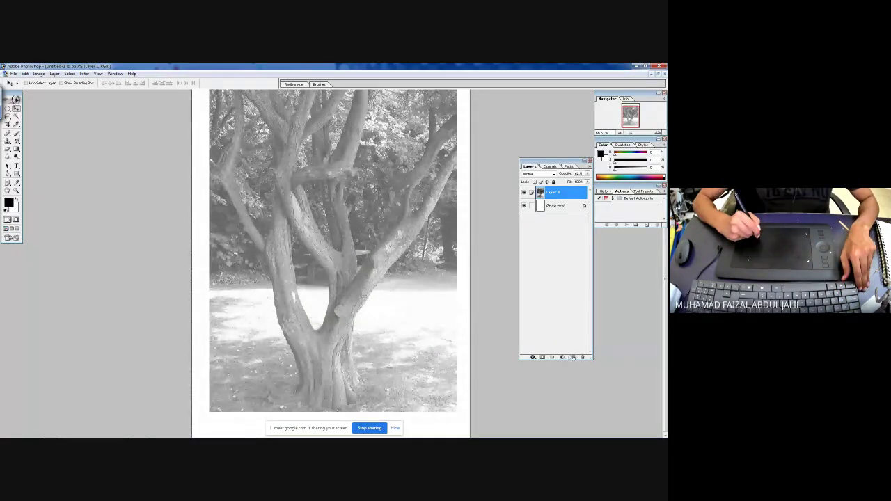
pyautogui.click(572, 357)
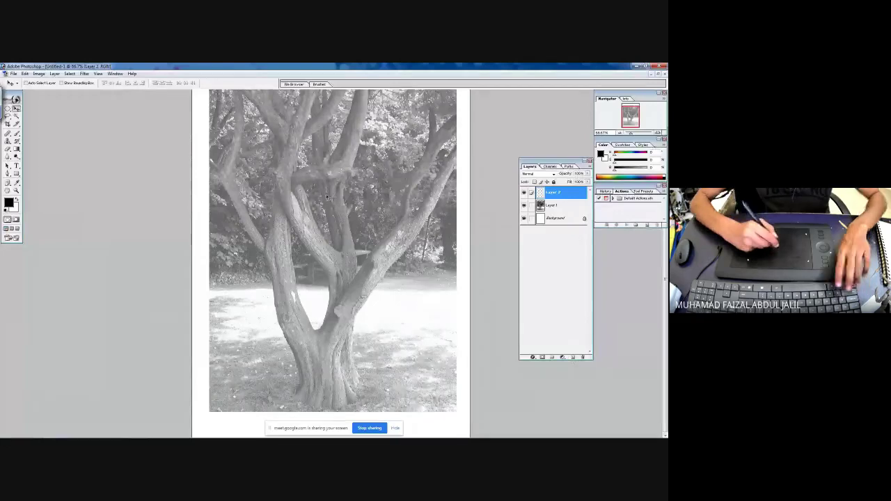
pyautogui.press('b')
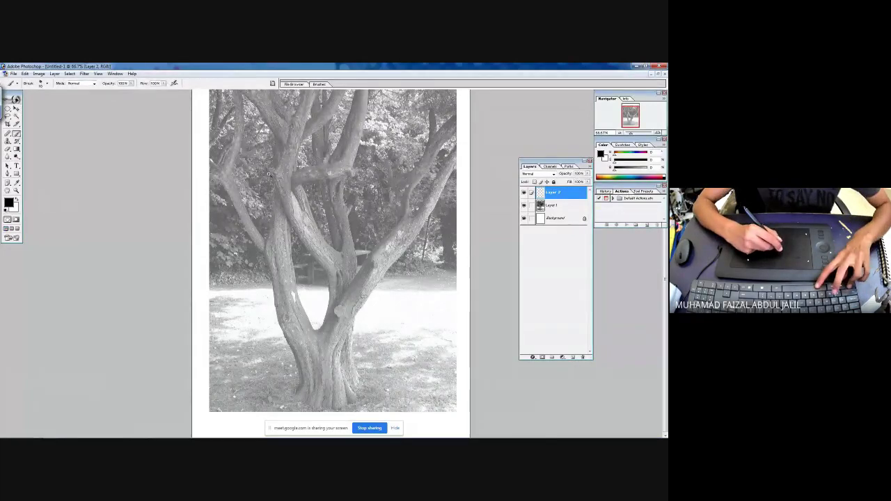
pyautogui.hotkey('ctrl', '+')
pyautogui.hotkey('ctrl', '+')
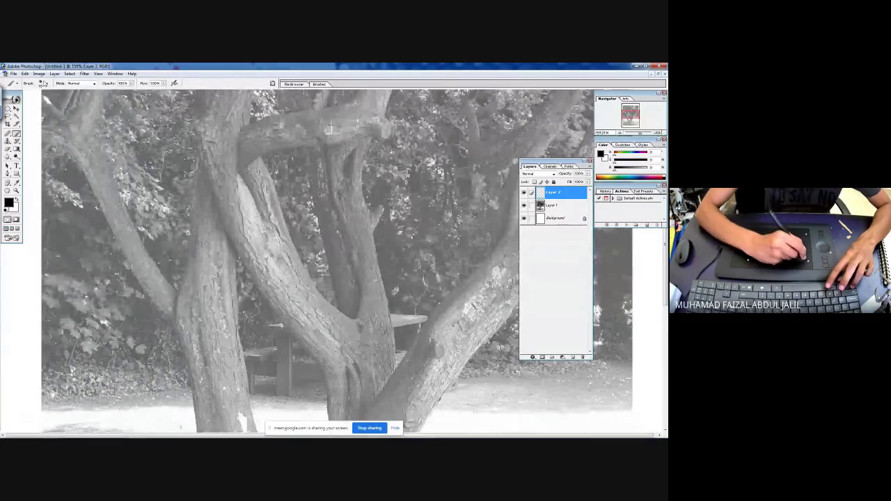
pyautogui.click(47, 84)
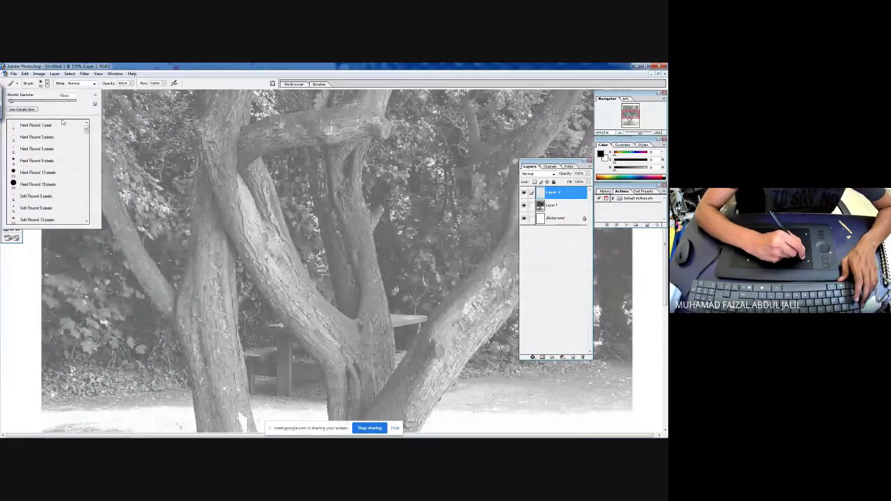
pyautogui.doubleClick(59, 161)
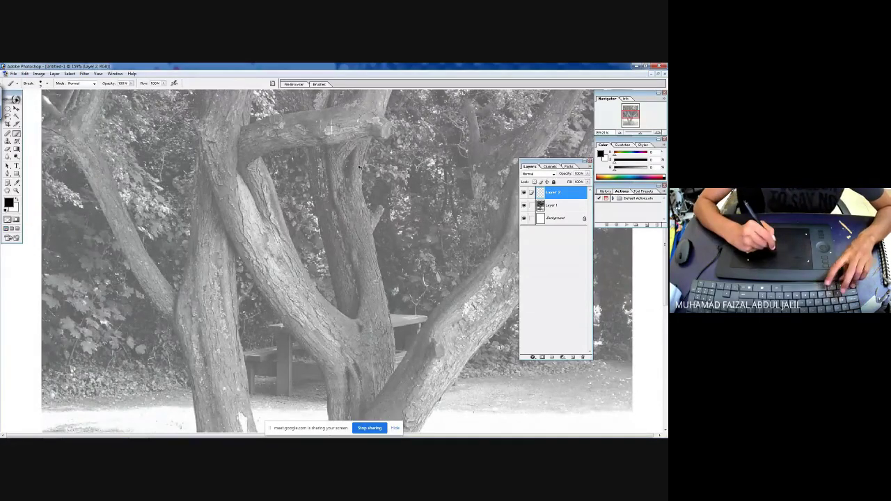
pyautogui.hotkey('ctrl', '+')
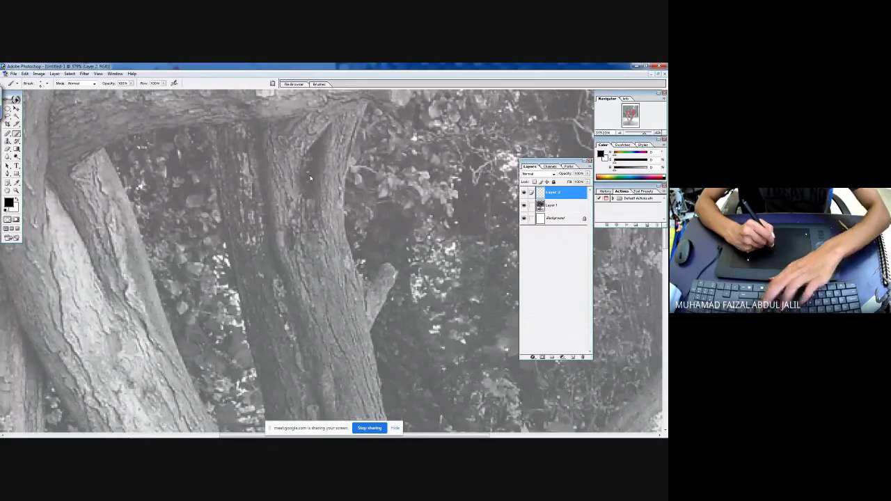
# Step: Try tracing the trunk edges and grooves, then undo and clear the trial strokes
pyautogui.moveTo(360, 124); pyautogui.dragTo(341, 228)
pyautogui.hotkey('ctrl', 'z')
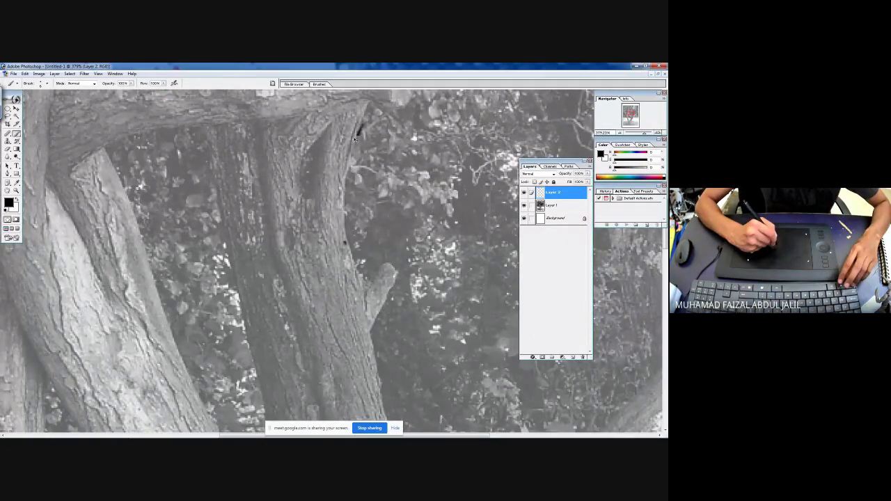
pyautogui.moveTo(359, 121)
pyautogui.mouseDown()
pyautogui.moveTo(348, 172)
pyautogui.moveTo(348, 242)
pyautogui.moveTo(365, 292)
pyautogui.mouseUp()
pyautogui.hotkey('ctrl', 'z')
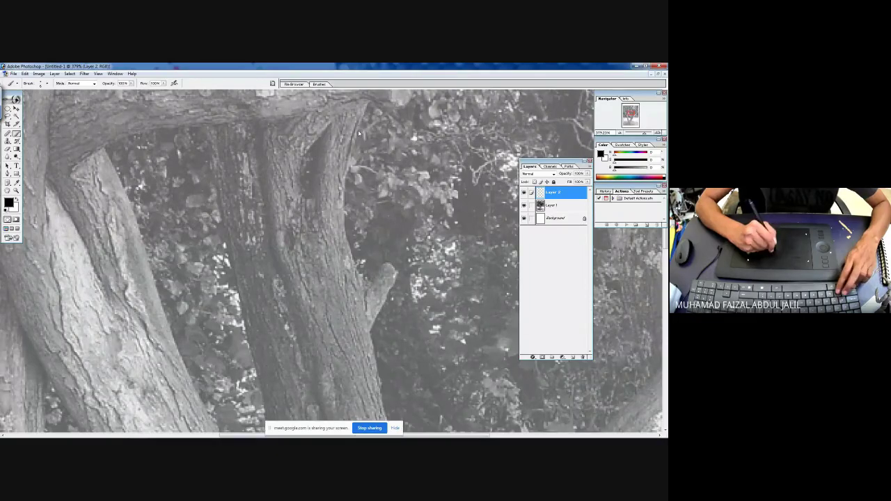
pyautogui.moveTo(360, 118)
pyautogui.mouseDown()
pyautogui.moveTo(346, 218)
pyautogui.moveTo(369, 311)
pyautogui.mouseUp()
pyautogui.hotkey('ctrl', 'z')
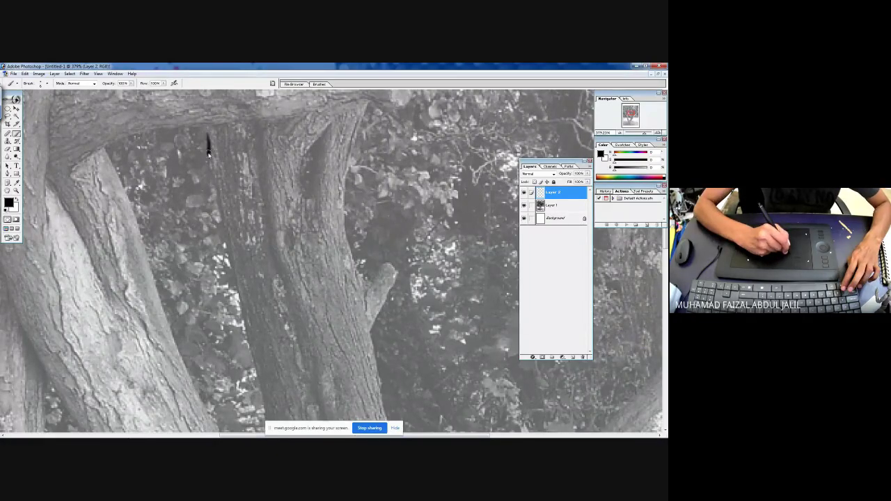
pyautogui.moveTo(207, 153); pyautogui.dragTo(259, 390)
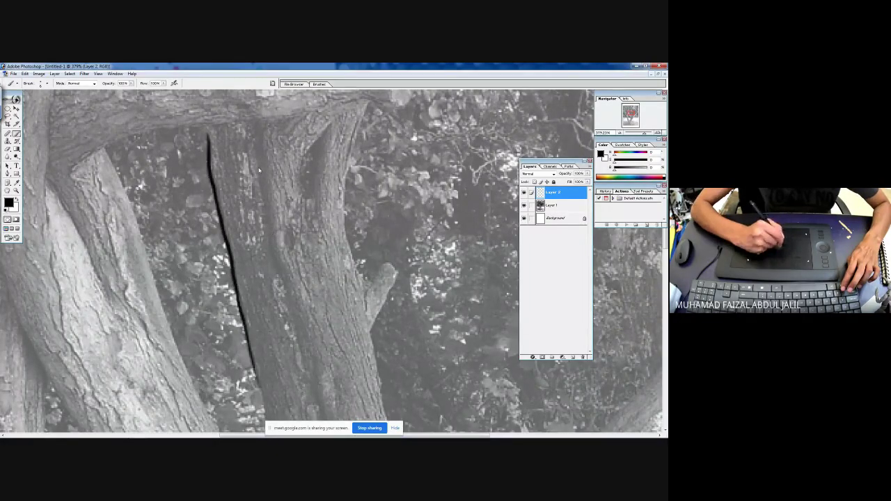
pyautogui.moveTo(256, 161)
pyautogui.mouseDown()
pyautogui.moveTo(271, 240)
pyautogui.moveTo(308, 330)
pyautogui.mouseUp()
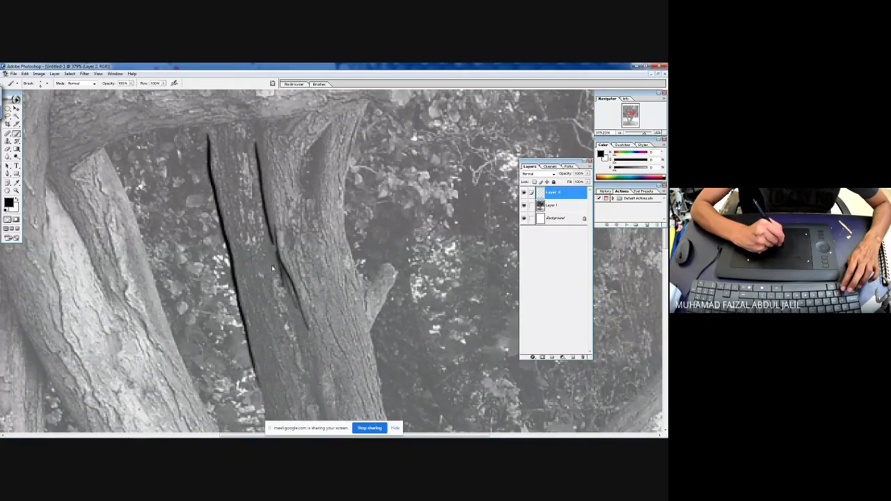
pyautogui.moveTo(306, 145)
pyautogui.mouseDown()
pyautogui.moveTo(299, 204)
pyautogui.moveTo(322, 167)
pyautogui.mouseUp()
pyautogui.moveTo(331, 125); pyautogui.dragTo(322, 245)
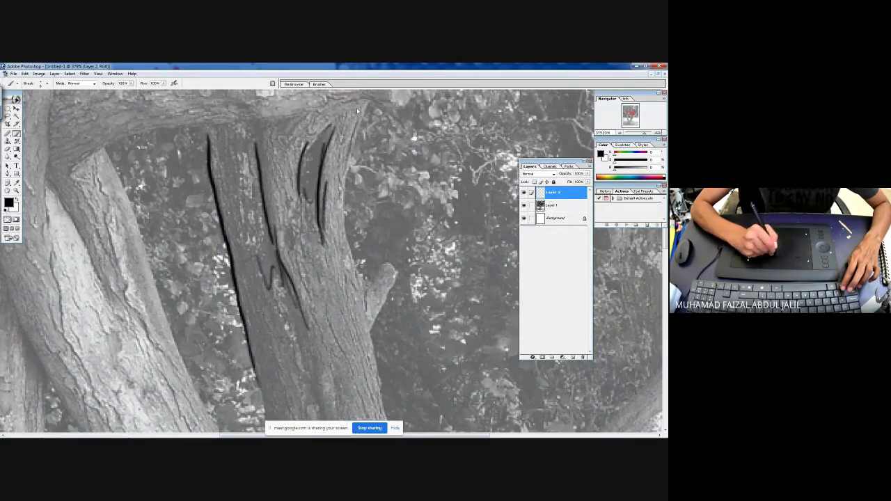
pyautogui.moveTo(358, 110)
pyautogui.mouseDown()
pyautogui.moveTo(344, 177)
pyautogui.moveTo(348, 256)
pyautogui.moveTo(364, 289)
pyautogui.mouseUp()
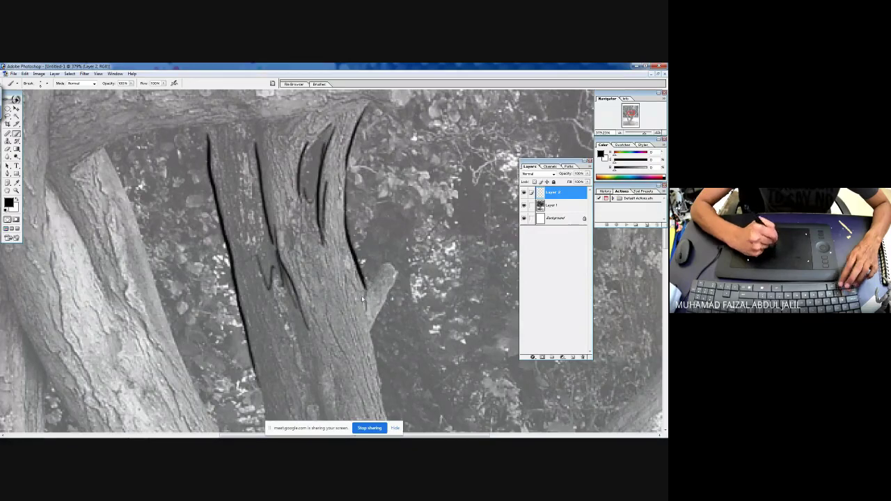
pyautogui.hotkey('ctrl', 'a')
pyautogui.press('Delete')
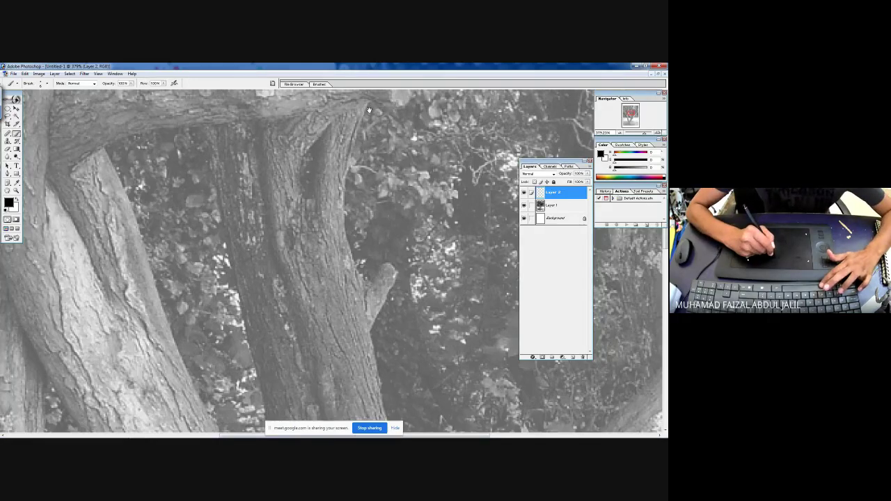
# Step: Trace the horizontal branch's upper and lower edges, a curl mark and the knot
pyautogui.moveTo(369, 109)
pyautogui.mouseDown()
pyautogui.moveTo(340, 236)
pyautogui.moveTo(337, 258)
pyautogui.mouseUp()
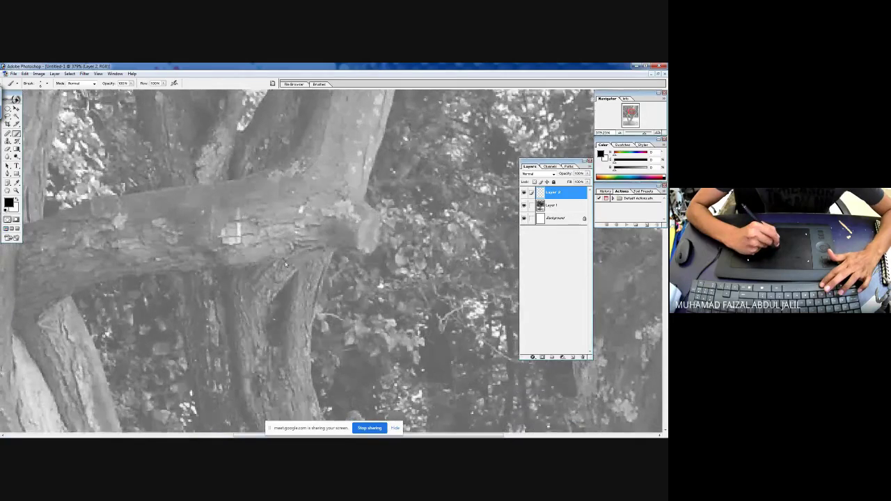
pyautogui.moveTo(276, 255)
pyautogui.mouseDown()
pyautogui.moveTo(378, 244)
pyautogui.moveTo(380, 219)
pyautogui.moveTo(367, 214)
pyautogui.moveTo(361, 252)
pyautogui.mouseUp()
pyautogui.moveTo(382, 207)
pyautogui.mouseDown()
pyautogui.moveTo(368, 189)
pyautogui.moveTo(400, 91)
pyautogui.mouseUp()
pyautogui.moveTo(314, 102)
pyautogui.mouseDown()
pyautogui.moveTo(298, 135)
pyautogui.moveTo(200, 195)
pyautogui.mouseUp()
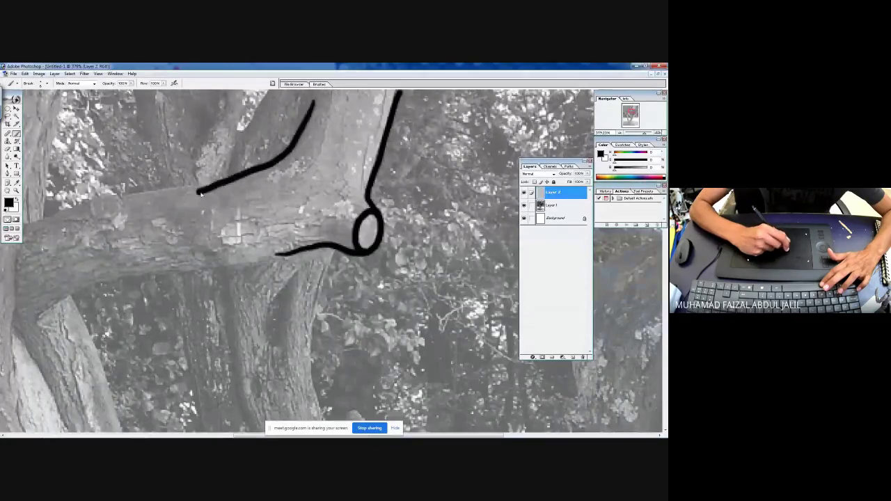
pyautogui.moveTo(370, 136); pyautogui.dragTo(359, 171)
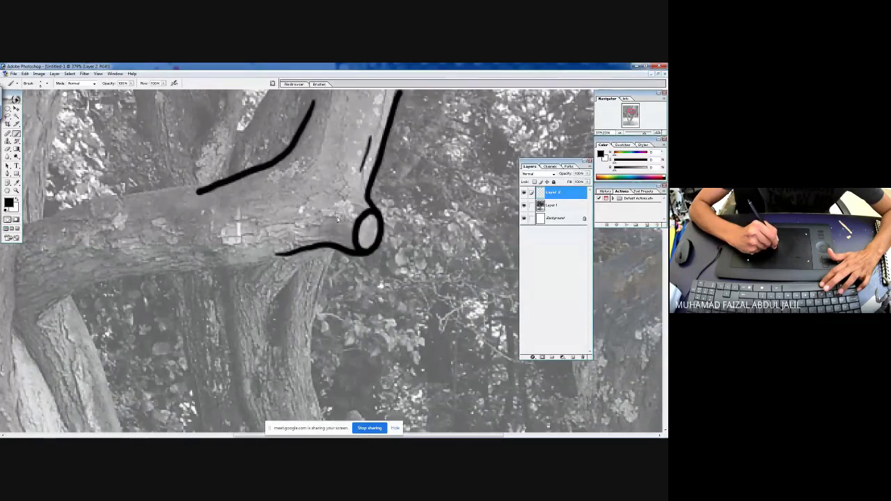
pyautogui.moveTo(338, 218)
pyautogui.mouseDown()
pyautogui.moveTo(304, 238)
pyautogui.moveTo(277, 243)
pyautogui.mouseUp()
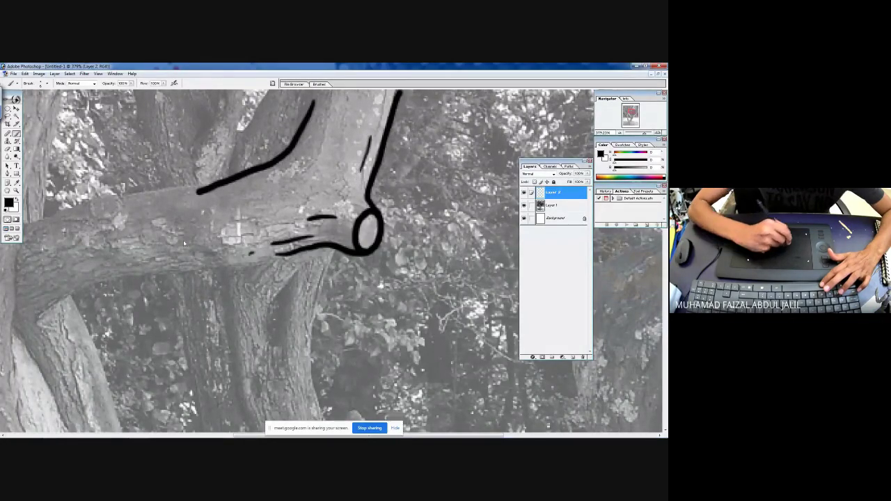
pyautogui.moveTo(222, 225)
pyautogui.mouseDown()
pyautogui.moveTo(224, 244)
pyautogui.moveTo(251, 237)
pyautogui.mouseUp()
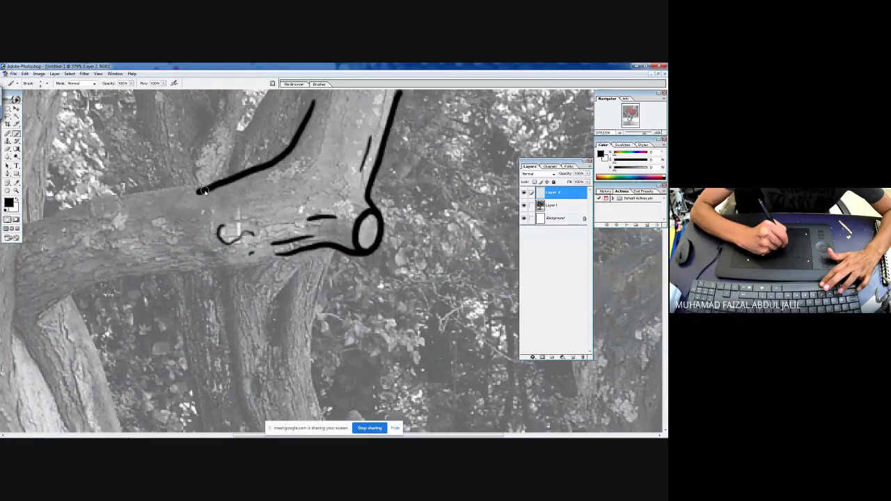
pyautogui.moveTo(202, 191)
pyautogui.mouseDown()
pyautogui.moveTo(101, 195)
pyautogui.moveTo(113, 194)
pyautogui.mouseUp()
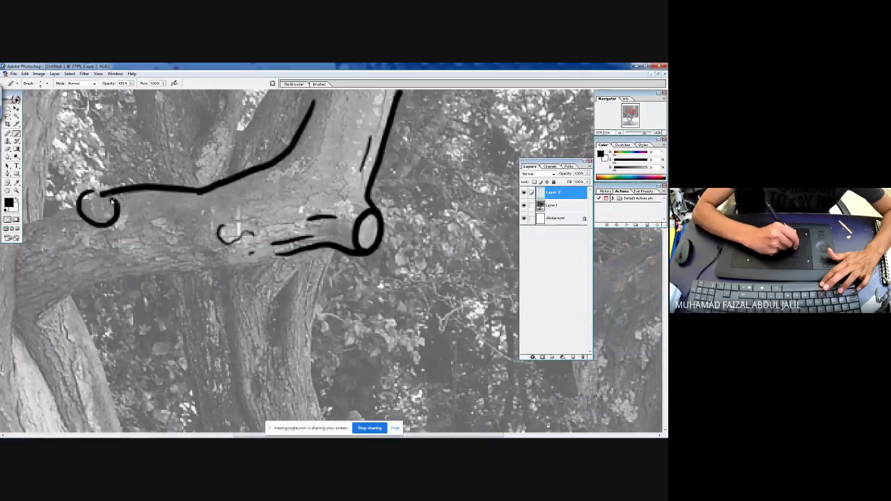
pyautogui.moveTo(287, 261)
pyautogui.mouseDown()
pyautogui.moveTo(454, 199)
pyautogui.moveTo(281, 220)
pyautogui.moveTo(207, 254)
pyautogui.moveTo(263, 333)
pyautogui.mouseUp()
# Step: Trace the trunk edges below the branch and add vertical bark lines
pyautogui.moveTo(224, 149)
pyautogui.mouseDown()
pyautogui.moveTo(182, 167)
pyautogui.moveTo(172, 341)
pyautogui.mouseUp()
pyautogui.moveTo(182, 273)
pyautogui.mouseDown()
pyautogui.moveTo(237, 383)
pyautogui.moveTo(176, 238)
pyautogui.mouseUp()
pyautogui.moveTo(203, 179)
pyautogui.mouseDown()
pyautogui.moveTo(254, 315)
pyautogui.moveTo(316, 412)
pyautogui.mouseUp()
pyautogui.moveTo(230, 174)
pyautogui.mouseDown()
pyautogui.moveTo(292, 390)
pyautogui.moveTo(276, 431)
pyautogui.mouseUp()
pyautogui.moveTo(236, 261)
pyautogui.mouseDown()
pyautogui.moveTo(252, 338)
pyautogui.moveTo(225, 245)
pyautogui.moveTo(267, 421)
pyautogui.mouseUp()
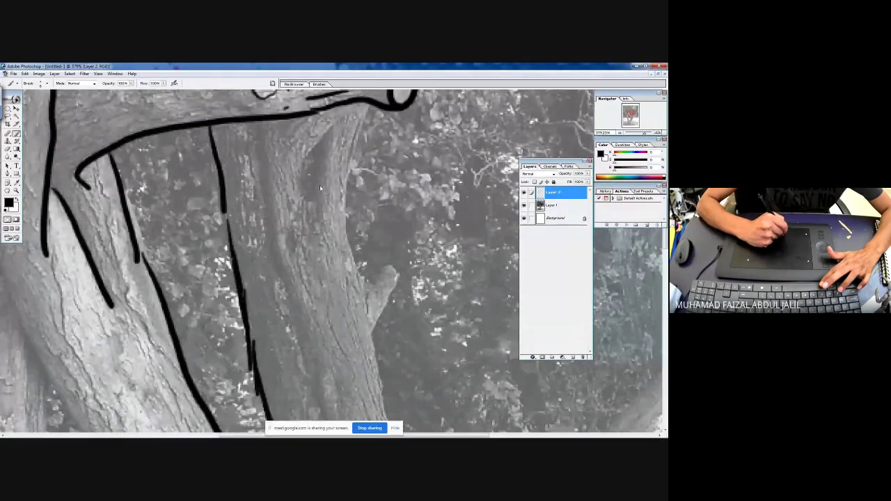
pyautogui.moveTo(372, 106)
pyautogui.mouseDown()
pyautogui.moveTo(344, 184)
pyautogui.moveTo(339, 257)
pyautogui.moveTo(393, 276)
pyautogui.moveTo(369, 342)
pyautogui.moveTo(313, 242)
pyautogui.moveTo(317, 321)
pyautogui.mouseUp()
pyautogui.moveTo(296, 277); pyautogui.dragTo(305, 339)
pyautogui.moveTo(277, 281); pyautogui.dragTo(292, 363)
pyautogui.scroll(-5, 300, 313)
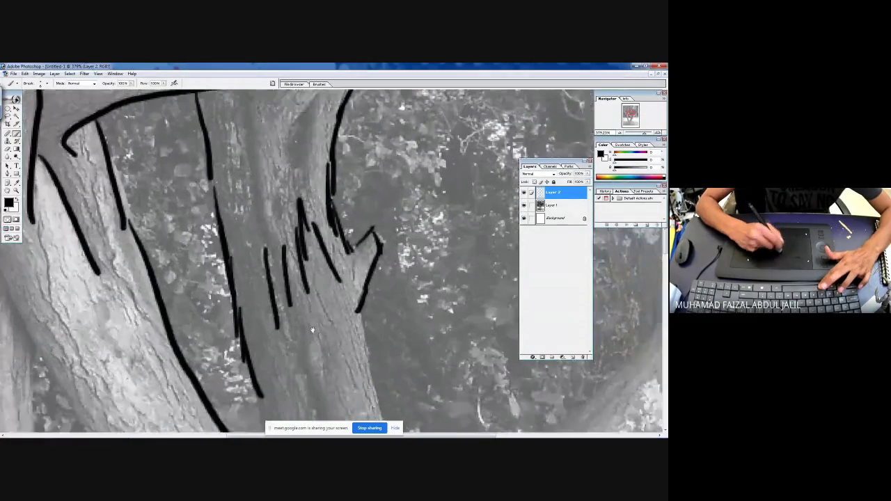
pyautogui.moveTo(293, 201); pyautogui.dragTo(316, 274)
pyautogui.moveTo(323, 196); pyautogui.dragTo(348, 286)
pyautogui.moveTo(325, 320); pyautogui.dragTo(330, 355)
pyautogui.moveTo(296, 282); pyautogui.dragTo(299, 351)
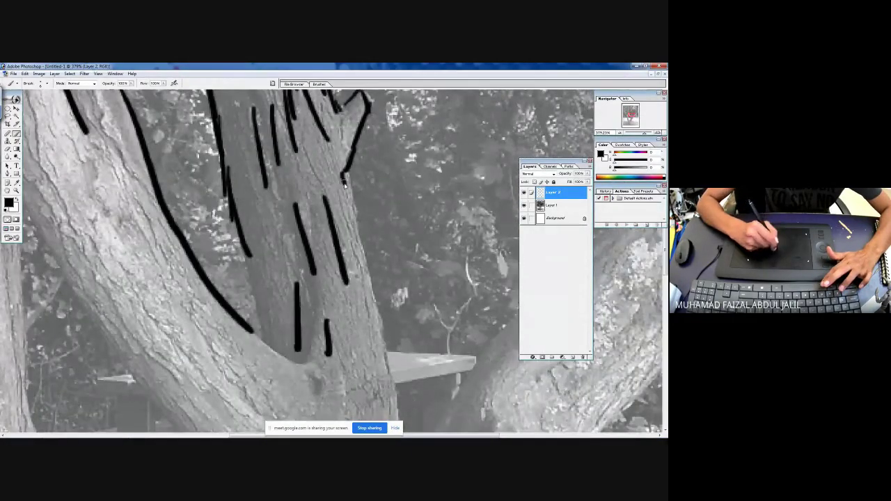
pyautogui.moveTo(344, 184); pyautogui.dragTo(382, 373)
# Step: Delete the practice sketch from Layer 2, then show the tree photo again at 200%
pyautogui.hotkey('ctrl', '0')
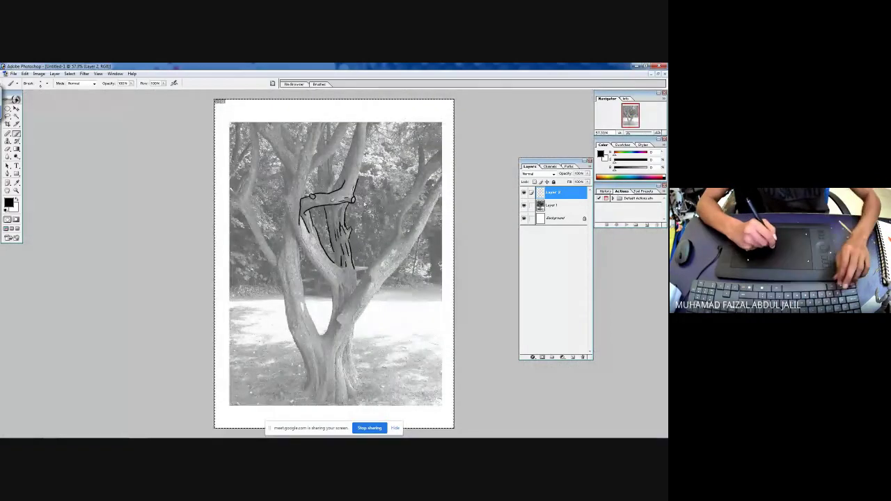
pyautogui.hotkey('ctrl', 'd')
pyautogui.click(524, 206)
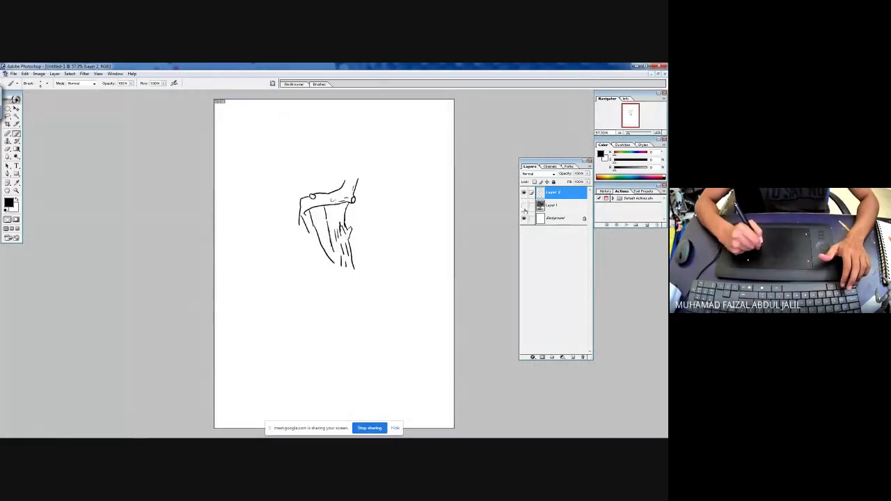
pyautogui.hotkey('ctrl', 'alt', '0')
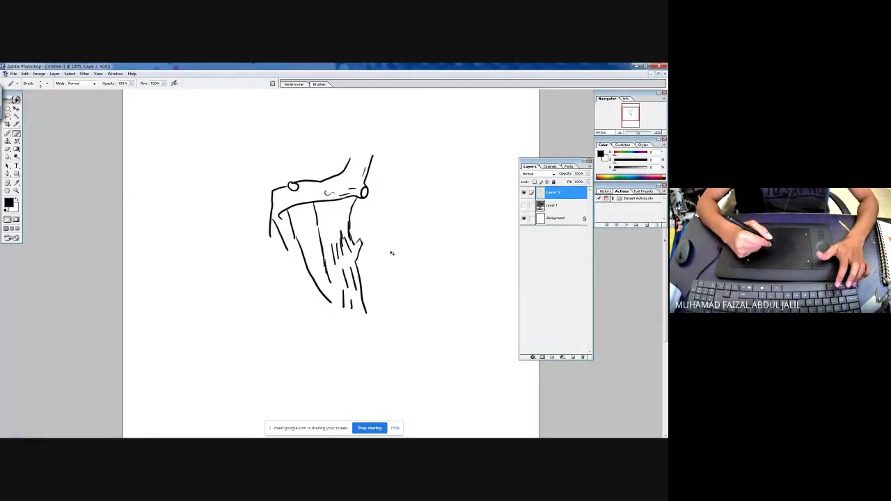
pyautogui.press('Delete')
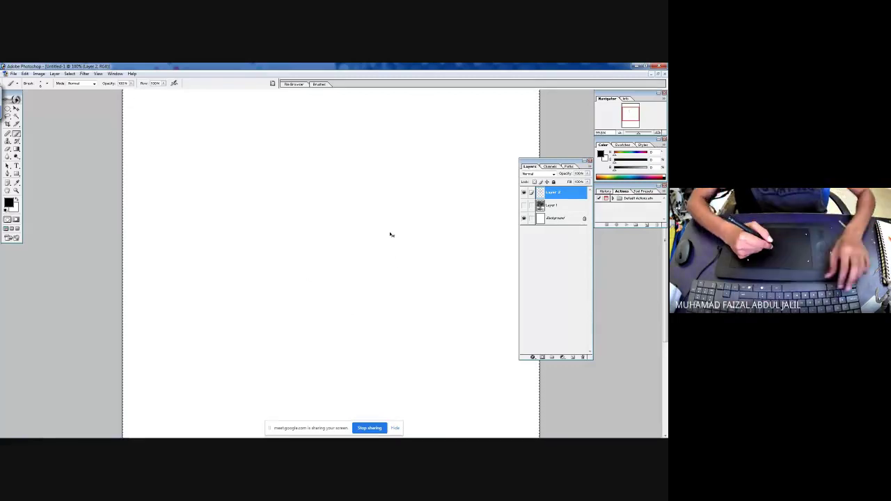
pyautogui.click(524, 206)
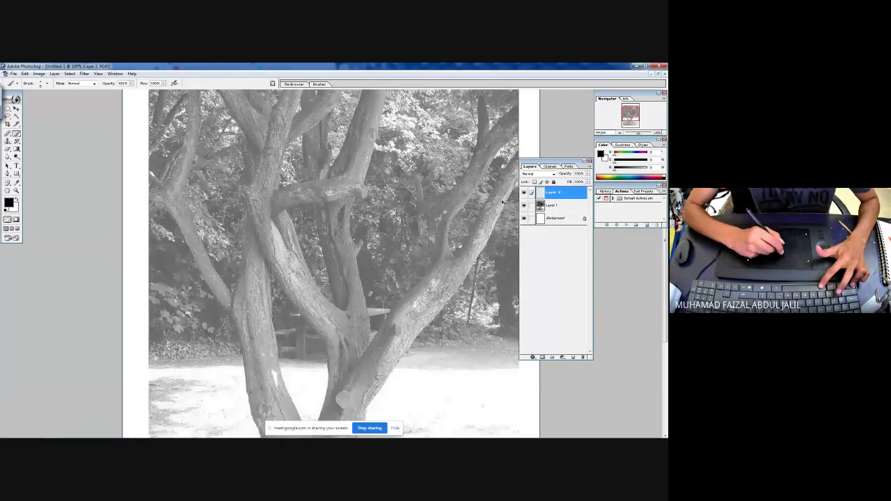
pyautogui.hotkey('ctrl', '+')
pyautogui.scroll(2, 308, 134)
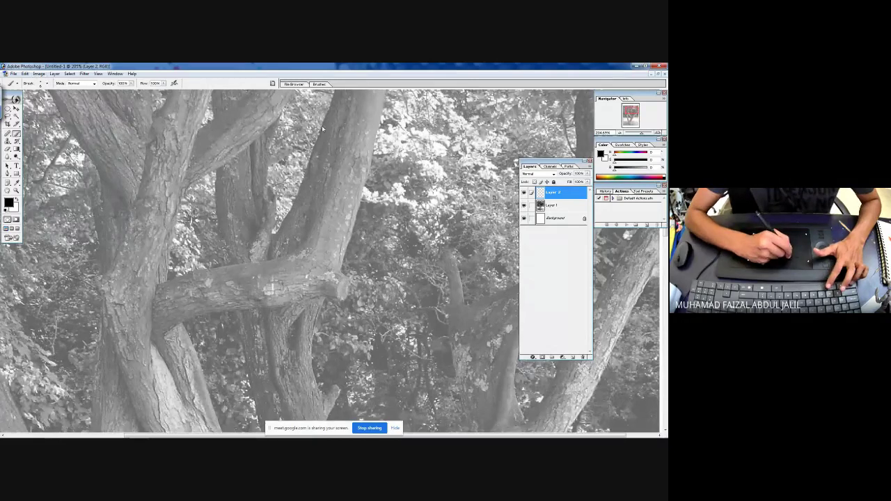
# Step: Trace the left and right edges of the upper trunk and add thin bark lines
pyautogui.scroll(3, 284, 112)
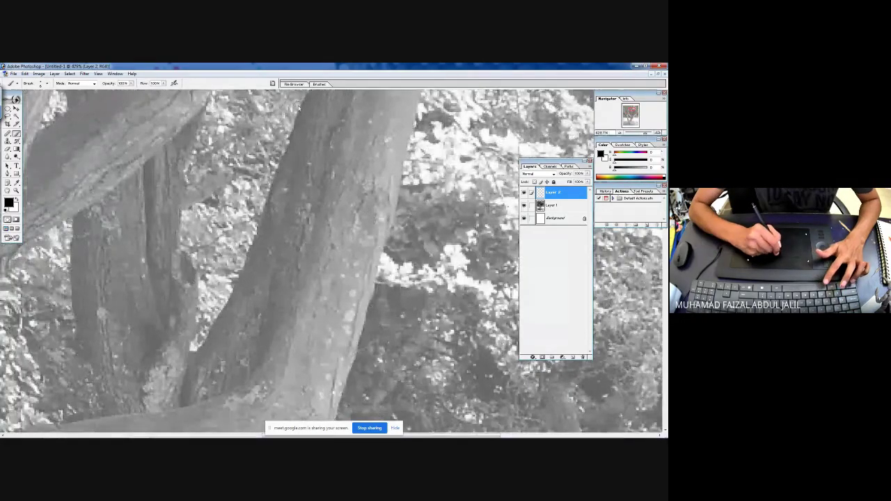
pyautogui.moveTo(304, 99); pyautogui.dragTo(216, 317)
pyautogui.moveTo(416, 102)
pyautogui.mouseDown()
pyautogui.moveTo(367, 306)
pyautogui.moveTo(383, 272)
pyautogui.moveTo(333, 419)
pyautogui.mouseUp()
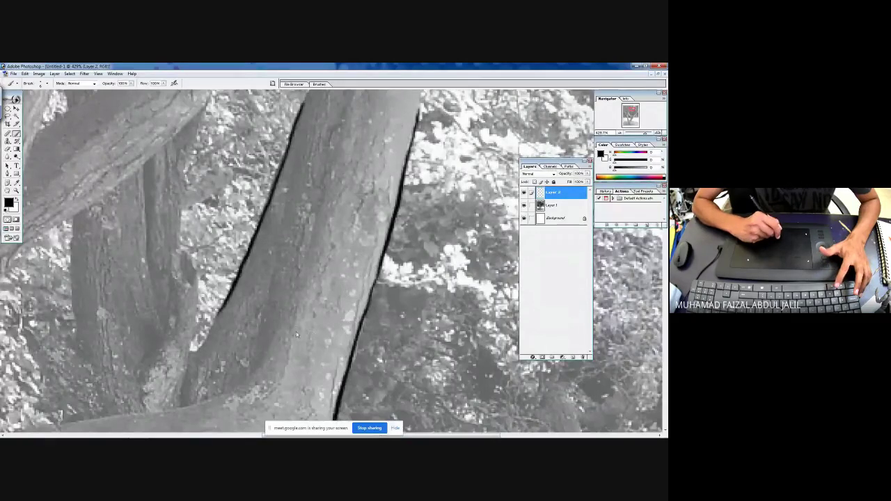
pyautogui.moveTo(214, 401)
pyautogui.mouseDown()
pyautogui.moveTo(240, 385)
pyautogui.moveTo(295, 290)
pyautogui.mouseUp()
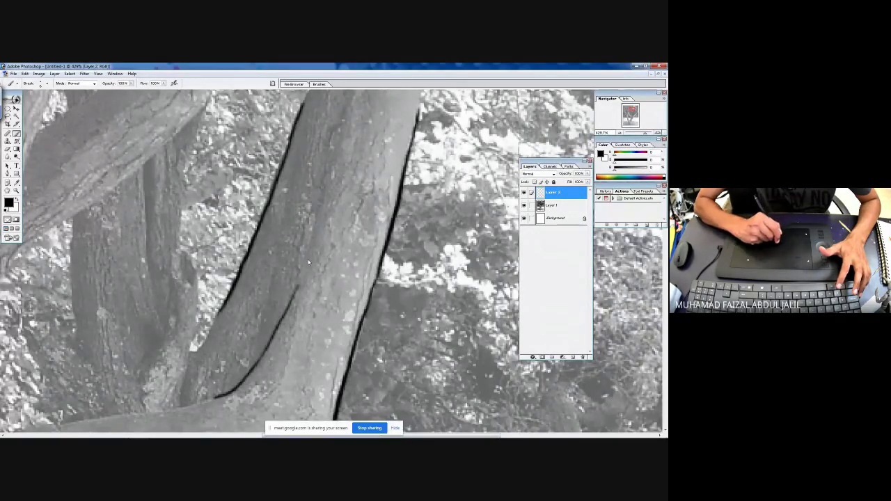
pyautogui.moveTo(312, 255)
pyautogui.mouseDown()
pyautogui.moveTo(344, 167)
pyautogui.moveTo(308, 249)
pyautogui.mouseUp()
pyautogui.moveTo(290, 288)
pyautogui.mouseDown()
pyautogui.moveTo(260, 338)
pyautogui.moveTo(213, 382)
pyautogui.mouseUp()
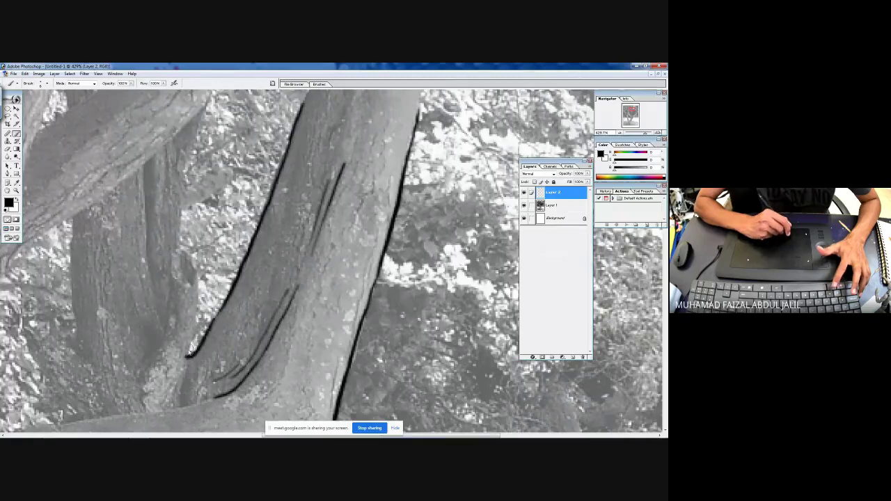
# Step: Outline the small knot and the trunk's left and inner edges below it
pyautogui.moveTo(193, 326)
pyautogui.mouseDown()
pyautogui.moveTo(226, 309)
pyautogui.moveTo(286, 193)
pyautogui.moveTo(278, 214)
pyautogui.moveTo(266, 186)
pyautogui.moveTo(267, 213)
pyautogui.mouseUp()
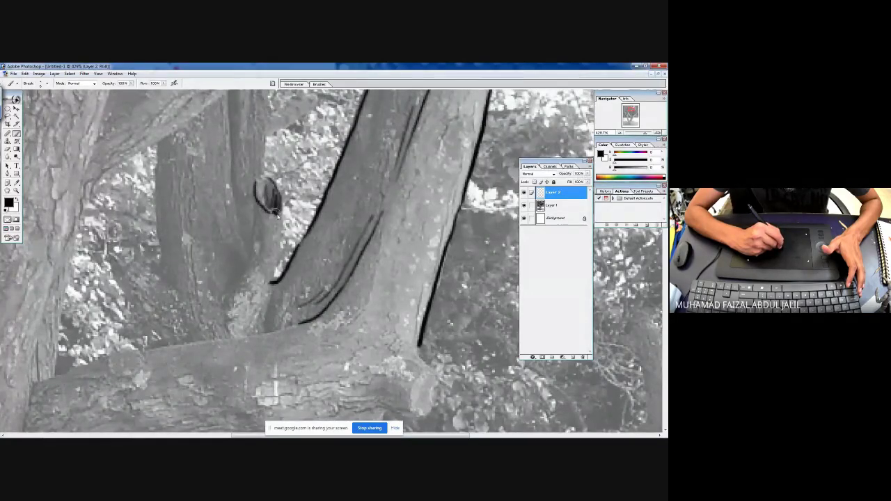
pyautogui.moveTo(277, 181)
pyautogui.mouseDown()
pyautogui.moveTo(283, 208)
pyautogui.moveTo(267, 293)
pyautogui.mouseUp()
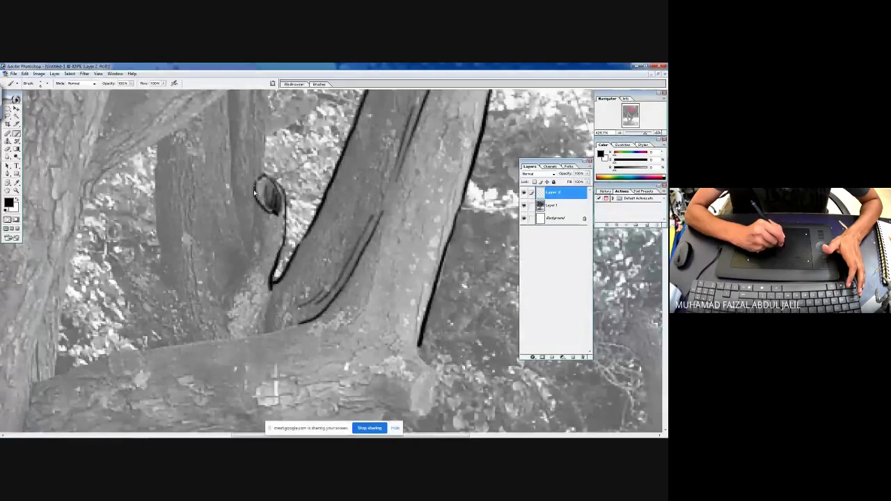
pyautogui.moveTo(254, 184)
pyautogui.mouseDown()
pyautogui.moveTo(251, 266)
pyautogui.moveTo(230, 292)
pyautogui.moveTo(227, 314)
pyautogui.moveTo(229, 304)
pyautogui.moveTo(233, 339)
pyautogui.moveTo(268, 289)
pyautogui.moveTo(267, 328)
pyautogui.moveTo(241, 270)
pyautogui.moveTo(246, 238)
pyautogui.moveTo(224, 141)
pyautogui.mouseUp()
pyautogui.moveTo(155, 161)
pyautogui.mouseDown()
pyautogui.moveTo(147, 238)
pyautogui.moveTo(169, 403)
pyautogui.mouseUp()
pyautogui.moveTo(219, 171); pyautogui.dragTo(221, 240)
pyautogui.moveTo(277, 120); pyautogui.dragTo(254, 254)
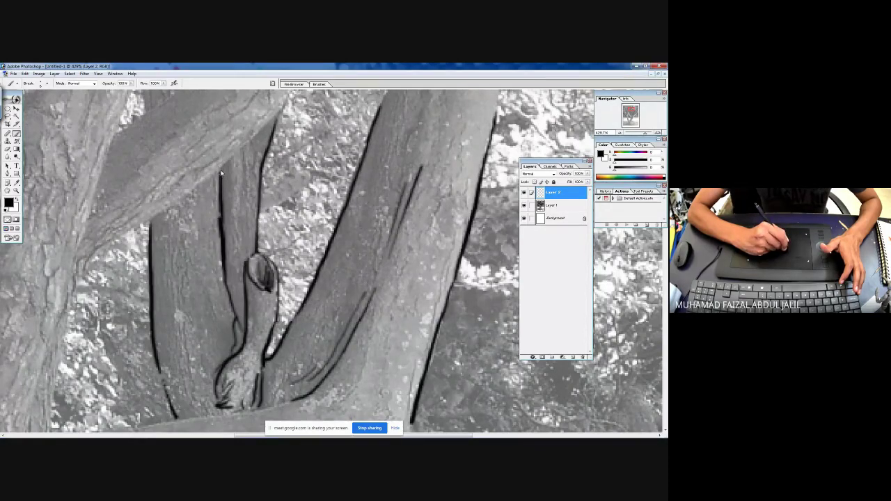
pyautogui.moveTo(230, 165); pyautogui.dragTo(232, 202)
pyautogui.moveTo(236, 188); pyautogui.dragTo(241, 240)
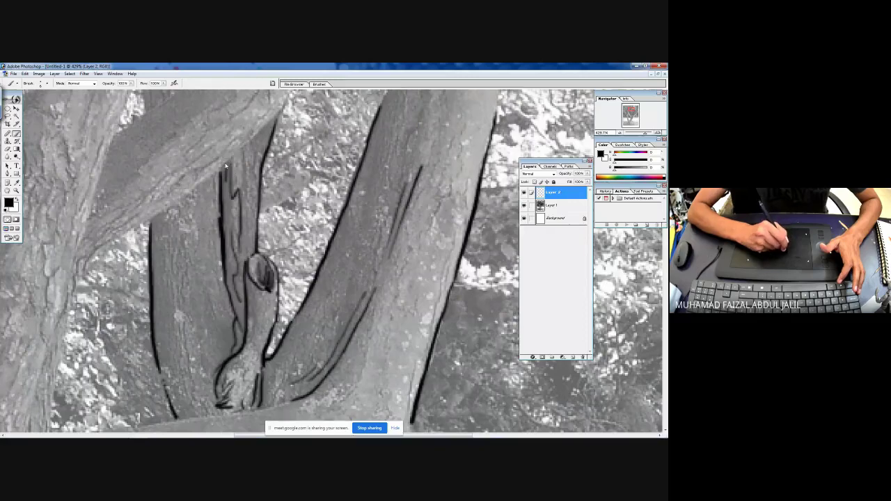
# Step: Outline the fallen log's cut end and hatch bark texture beside it
pyautogui.moveTo(424, 276)
pyautogui.mouseDown()
pyautogui.moveTo(440, 183)
pyautogui.moveTo(401, 292)
pyautogui.moveTo(402, 335)
pyautogui.moveTo(417, 351)
pyautogui.moveTo(394, 376)
pyautogui.moveTo(398, 401)
pyautogui.moveTo(417, 387)
pyautogui.moveTo(412, 352)
pyautogui.mouseUp()
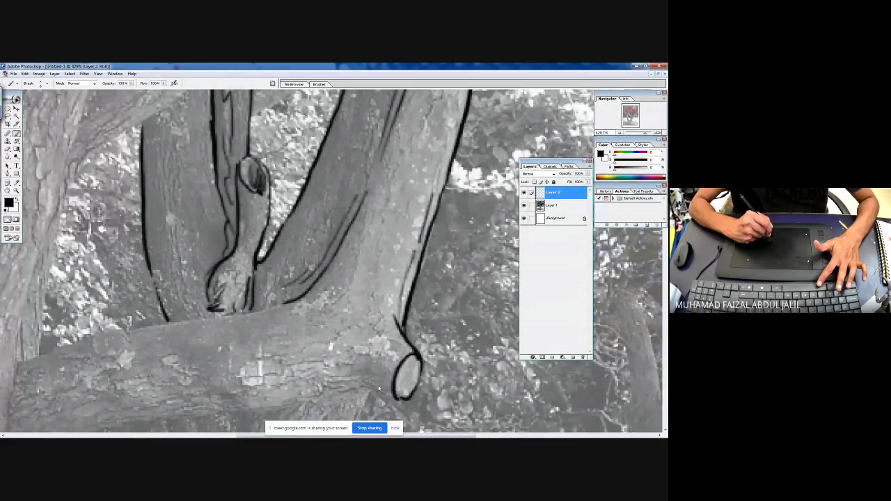
pyautogui.moveTo(386, 398)
pyautogui.mouseDown()
pyautogui.moveTo(371, 375)
pyautogui.moveTo(381, 376)
pyautogui.moveTo(387, 391)
pyautogui.moveTo(350, 383)
pyautogui.moveTo(369, 360)
pyautogui.mouseUp()
pyautogui.moveTo(382, 327)
pyautogui.mouseDown()
pyautogui.moveTo(390, 345)
pyautogui.moveTo(468, 146)
pyautogui.mouseUp()
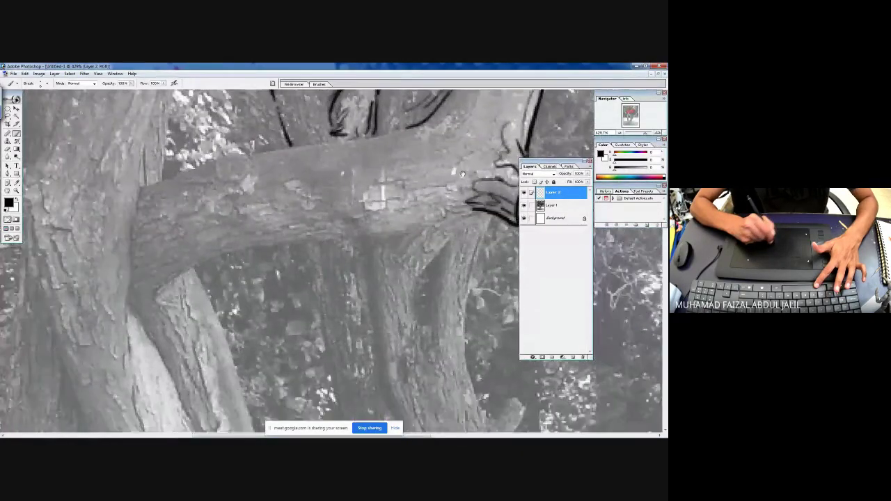
# Step: With panels hidden, outline the log's underside and top edge and hatch its bark
pyautogui.press('Tab')
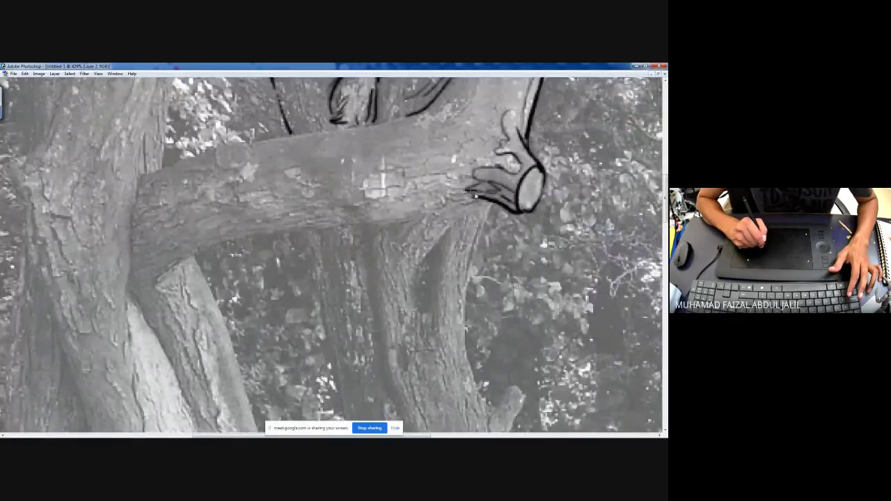
pyautogui.moveTo(466, 193)
pyautogui.mouseDown()
pyautogui.moveTo(426, 184)
pyautogui.moveTo(388, 193)
pyautogui.moveTo(382, 176)
pyautogui.mouseUp()
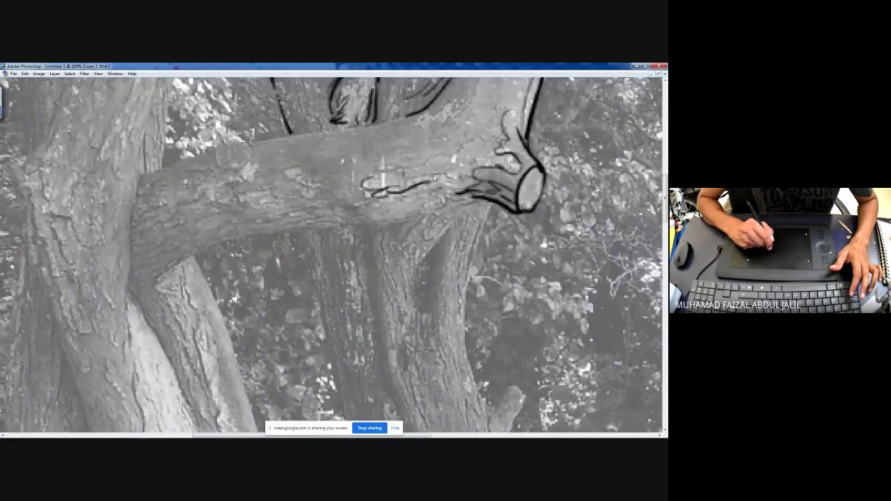
pyautogui.moveTo(468, 197)
pyautogui.mouseDown()
pyautogui.moveTo(252, 235)
pyautogui.moveTo(160, 291)
pyautogui.mouseUp()
pyautogui.moveTo(197, 258); pyautogui.dragTo(229, 353)
pyautogui.moveTo(162, 269)
pyautogui.mouseDown()
pyautogui.moveTo(225, 227)
pyautogui.moveTo(287, 227)
pyautogui.moveTo(355, 209)
pyautogui.moveTo(250, 198)
pyautogui.moveTo(159, 238)
pyautogui.mouseUp()
pyautogui.moveTo(143, 178)
pyautogui.mouseDown()
pyautogui.moveTo(192, 220)
pyautogui.moveTo(292, 185)
pyautogui.moveTo(276, 208)
pyautogui.moveTo(299, 202)
pyautogui.moveTo(301, 215)
pyautogui.moveTo(260, 209)
pyautogui.moveTo(238, 217)
pyautogui.mouseUp()
pyautogui.moveTo(294, 190); pyautogui.dragTo(458, 164)
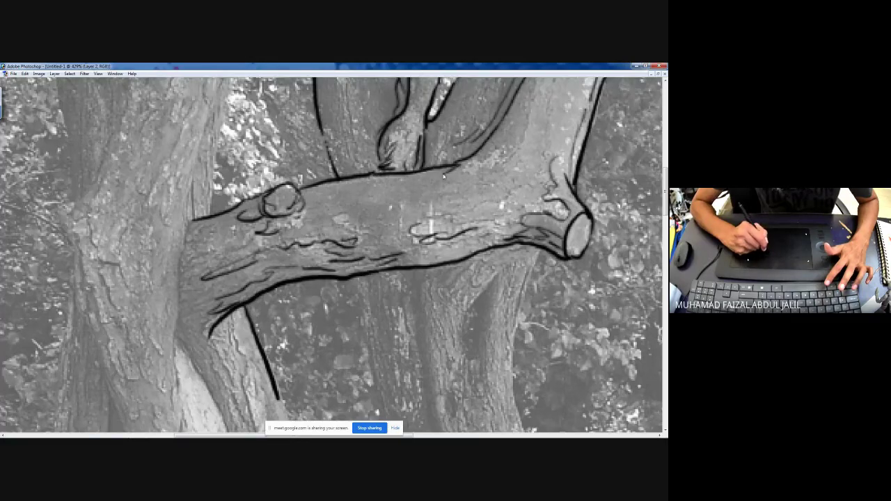
pyautogui.moveTo(398, 204); pyautogui.dragTo(352, 240)
pyautogui.moveTo(476, 185); pyautogui.dragTo(369, 226)
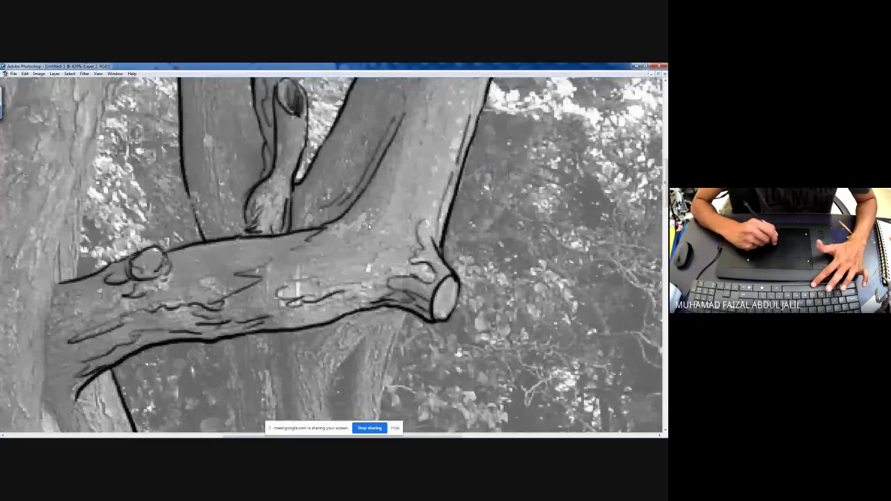
# Step: Add edge and short bark strokes to the upper trunks and extend the outline below the branch
pyautogui.moveTo(403, 155); pyautogui.dragTo(326, 282)
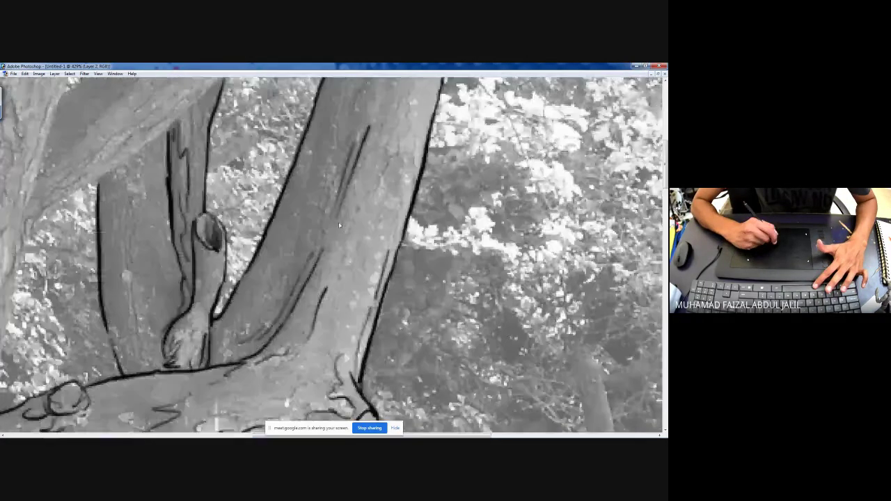
pyautogui.moveTo(404, 102)
pyautogui.mouseDown()
pyautogui.moveTo(366, 204)
pyautogui.moveTo(348, 134)
pyautogui.mouseUp()
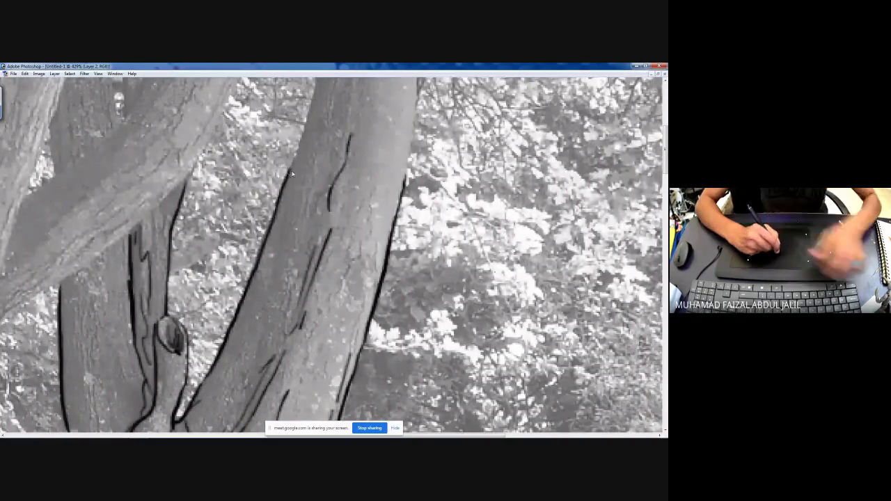
pyautogui.moveTo(292, 174); pyautogui.dragTo(317, 88)
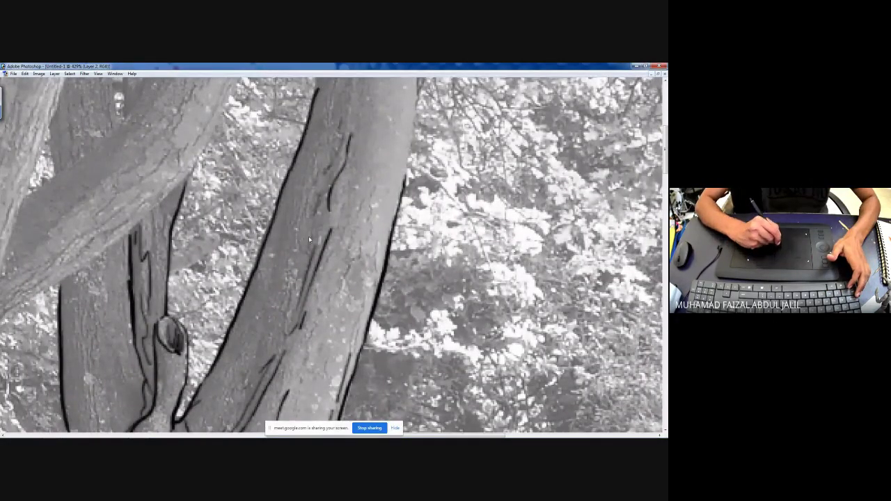
pyautogui.moveTo(302, 263); pyautogui.dragTo(288, 296)
pyautogui.moveTo(266, 358); pyautogui.dragTo(235, 399)
pyautogui.moveTo(257, 322); pyautogui.dragTo(300, 295)
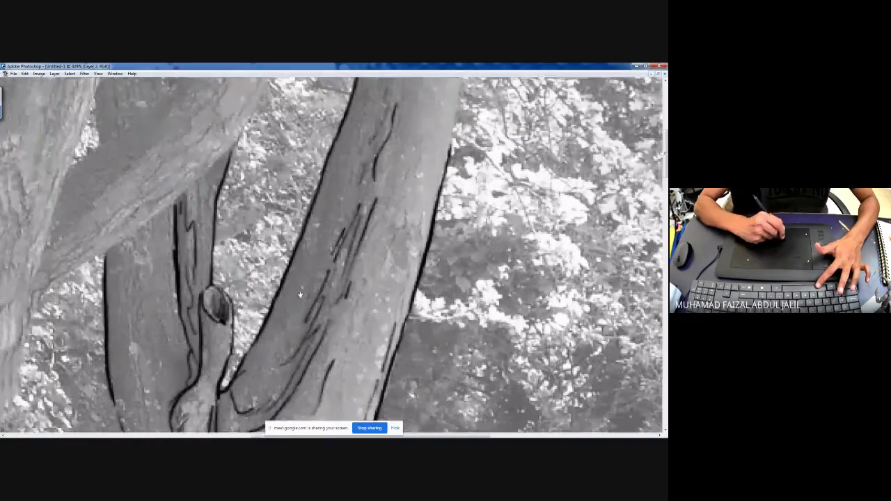
pyautogui.scroll(-3, 300, 295)
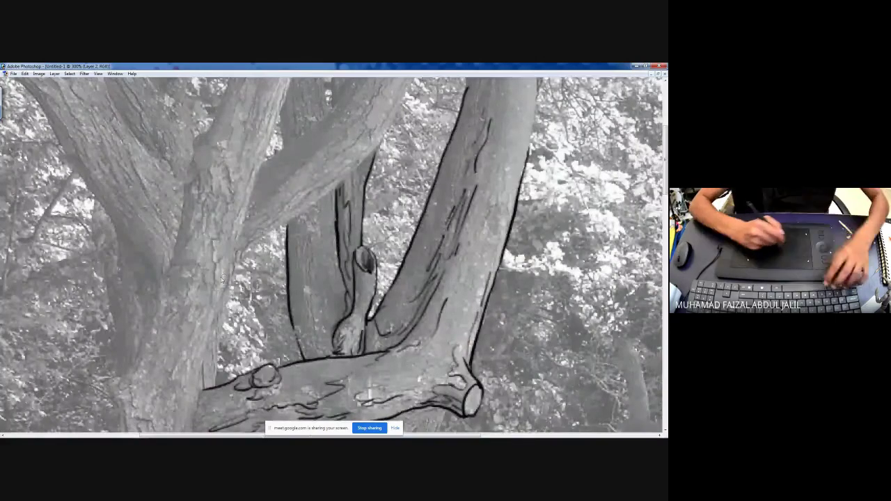
pyautogui.moveTo(418, 360); pyautogui.dragTo(381, 217)
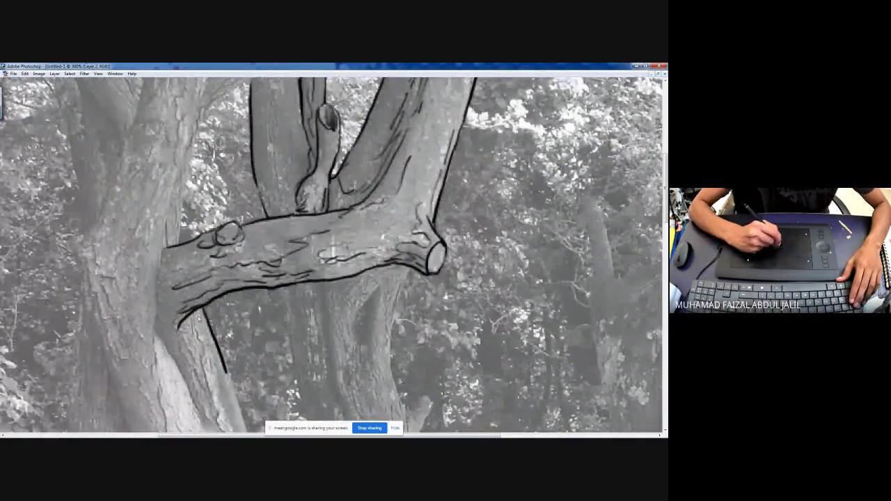
pyautogui.moveTo(182, 330); pyautogui.dragTo(178, 362)
pyautogui.press('Tab')
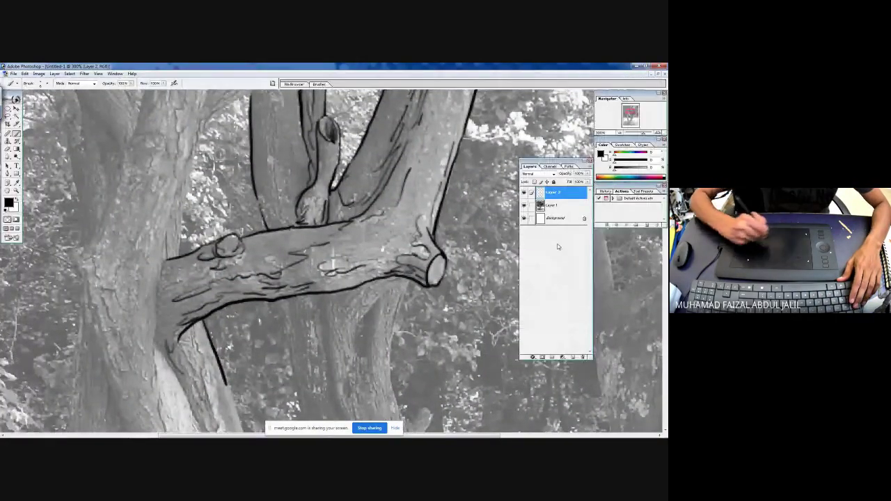
# Step: Preview the sketch with the tree photo hidden, then show the photo and zoom back in
pyautogui.click(524, 205)
pyautogui.moveTo(407, 148); pyautogui.dragTo(379, 251)
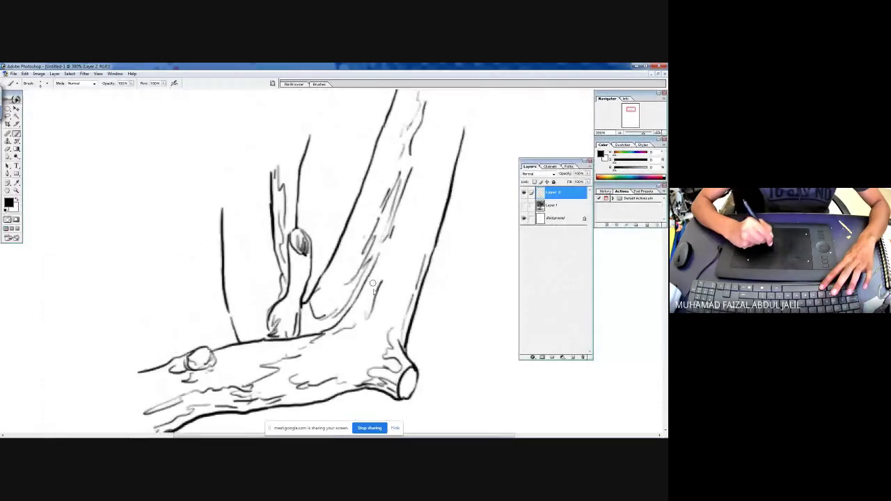
pyautogui.hotkey('ctrl', '-')
pyautogui.click(524, 206)
pyautogui.hotkey('ctrl', '+')
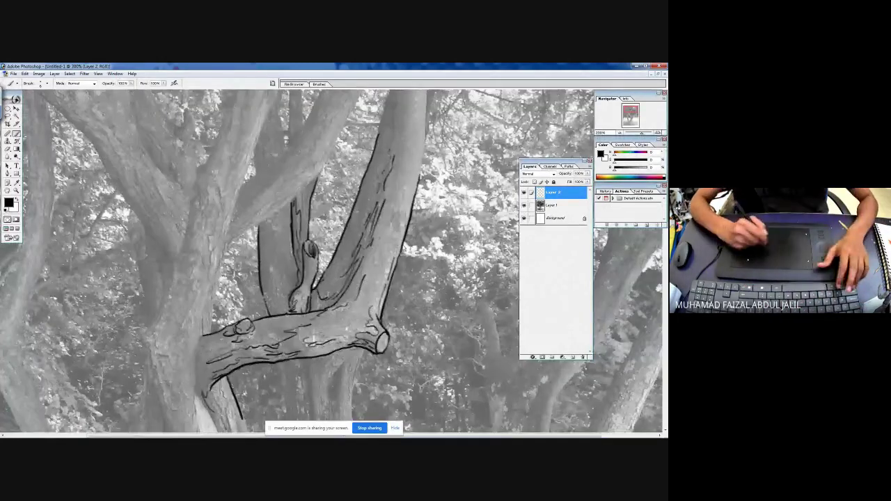
pyautogui.hotkey('ctrl', '+')
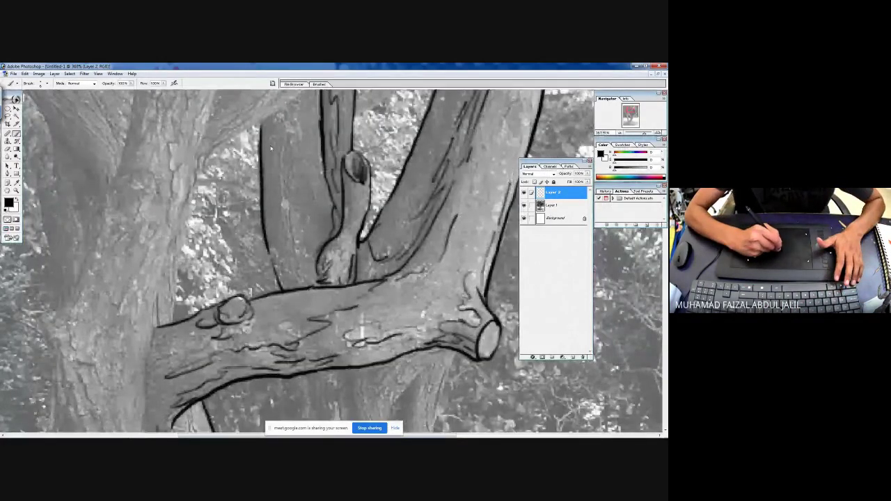
# Step: Add short contour and bark strokes along the left trunk above the branch
pyautogui.moveTo(283, 247); pyautogui.dragTo(300, 278)
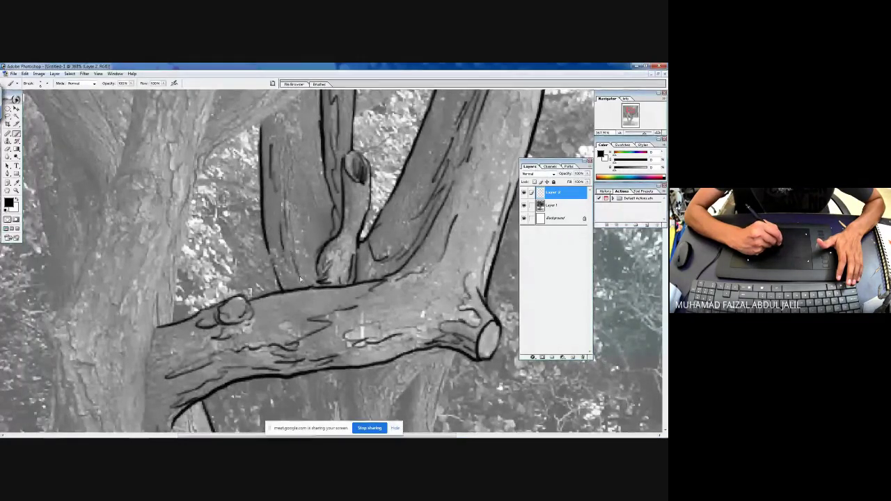
pyautogui.moveTo(268, 251); pyautogui.dragTo(304, 284)
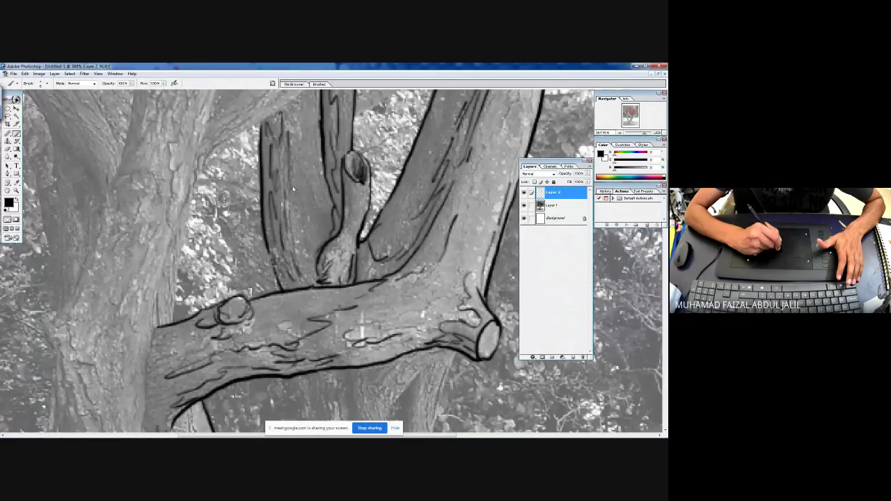
pyautogui.moveTo(293, 195); pyautogui.dragTo(295, 226)
pyautogui.moveTo(287, 288)
pyautogui.mouseDown()
pyautogui.moveTo(302, 267)
pyautogui.moveTo(314, 185)
pyautogui.mouseUp()
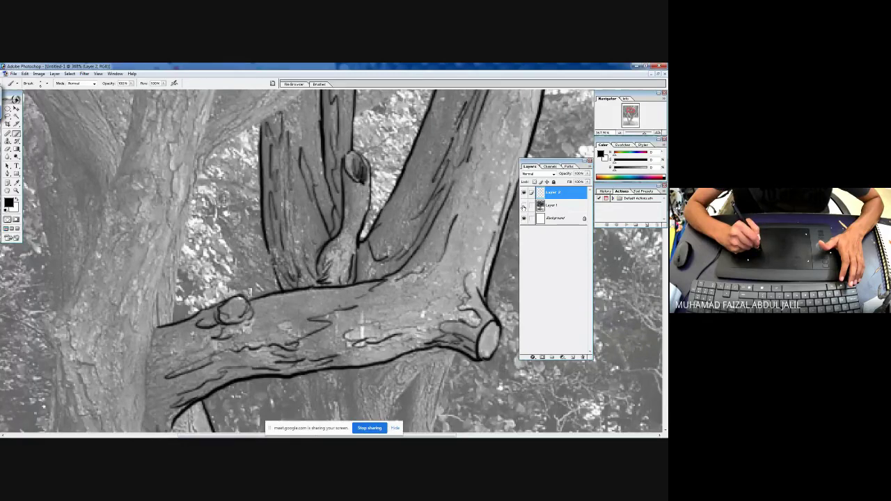
pyautogui.click(523, 206)
# Step: Add a hatching stroke along the upper trunk, then make Layer 1's tree photo visible again
pyautogui.hotkey('ctrl', '-')
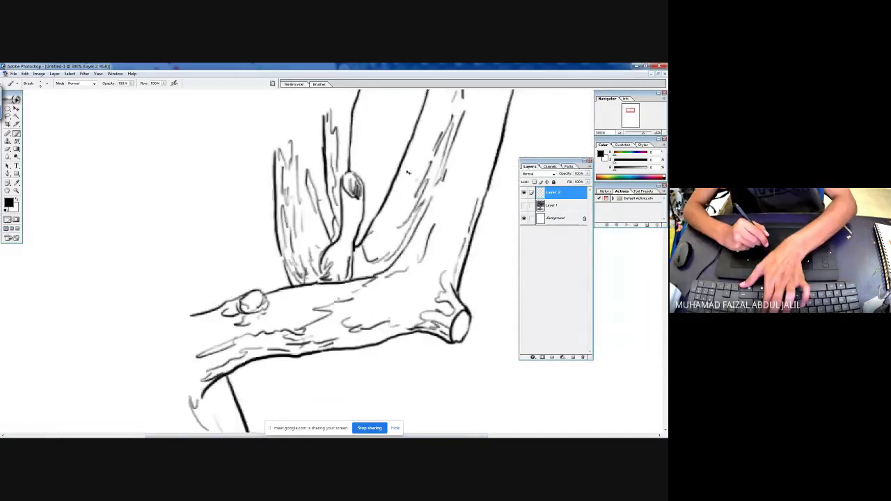
pyautogui.hotkey('ctrl', '-')
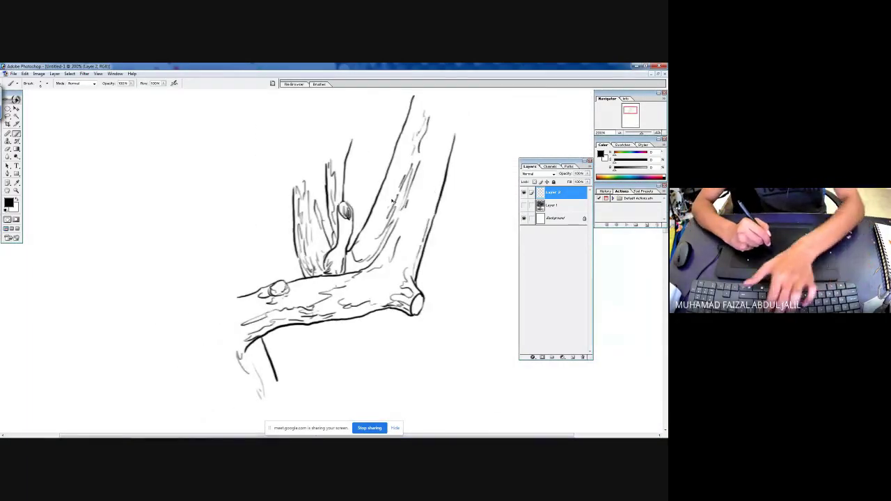
pyautogui.hotkey('ctrl', '-')
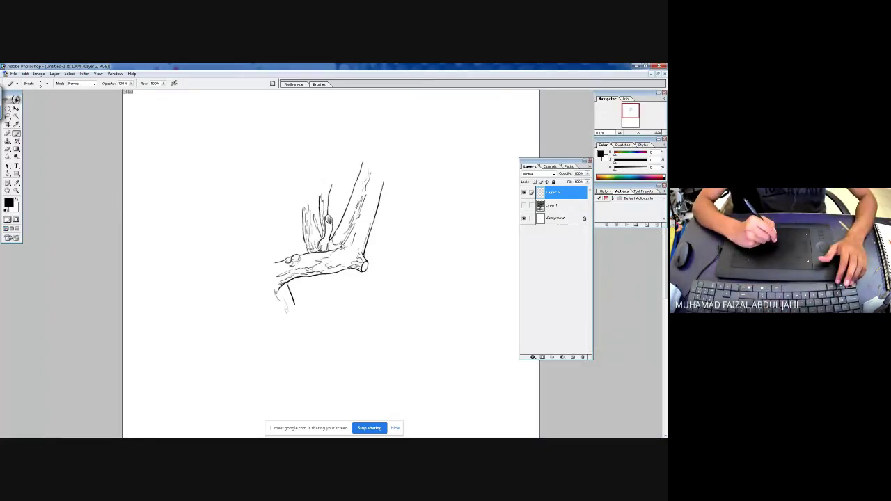
pyautogui.moveTo(308, 169); pyautogui.dragTo(378, 258)
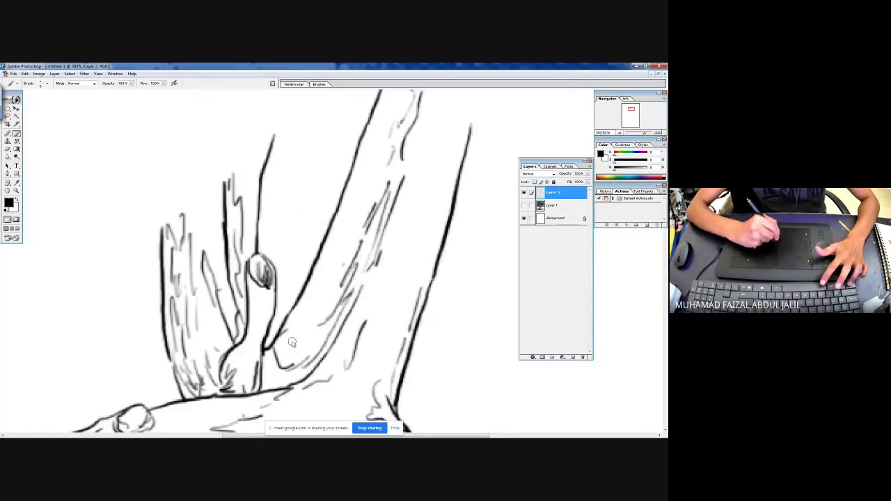
pyautogui.moveTo(292, 359)
pyautogui.mouseDown()
pyautogui.moveTo(318, 317)
pyautogui.moveTo(337, 240)
pyautogui.moveTo(401, 216)
pyautogui.moveTo(382, 241)
pyautogui.moveTo(385, 400)
pyautogui.mouseUp()
pyautogui.click(524, 206)
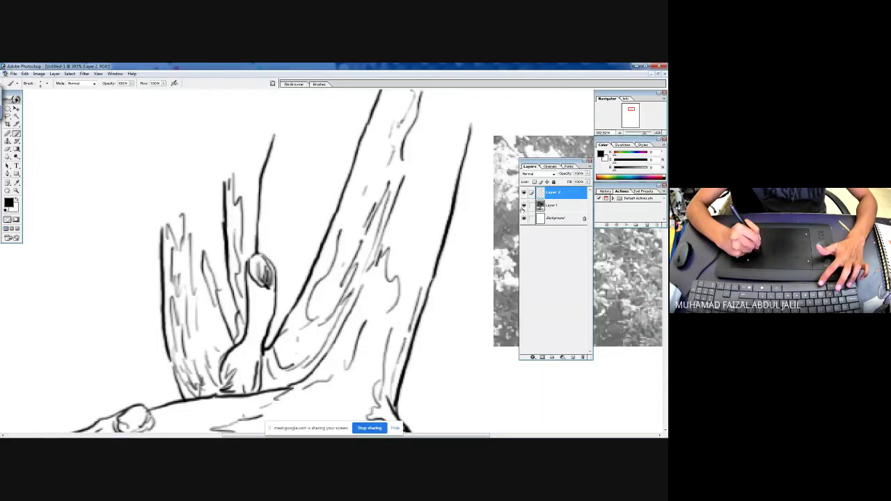
pyautogui.scroll(-10, 462, 256)
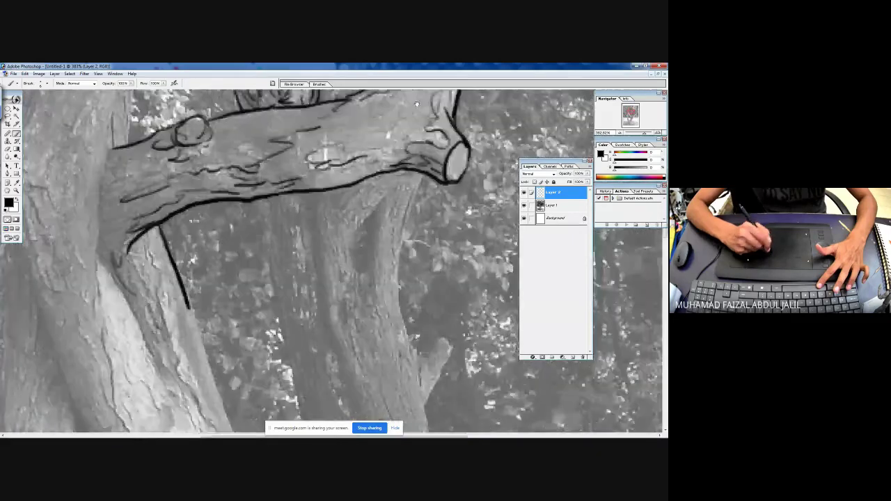
# Step: Trace the trunk edges down from the branch, including the middle trunk's left outline
pyautogui.moveTo(426, 157)
pyautogui.mouseDown()
pyautogui.moveTo(359, 240)
pyautogui.moveTo(365, 252)
pyautogui.moveTo(382, 195)
pyautogui.moveTo(359, 235)
pyautogui.mouseUp()
pyautogui.moveTo(383, 202)
pyautogui.mouseDown()
pyautogui.moveTo(362, 246)
pyautogui.moveTo(368, 255)
pyautogui.mouseUp()
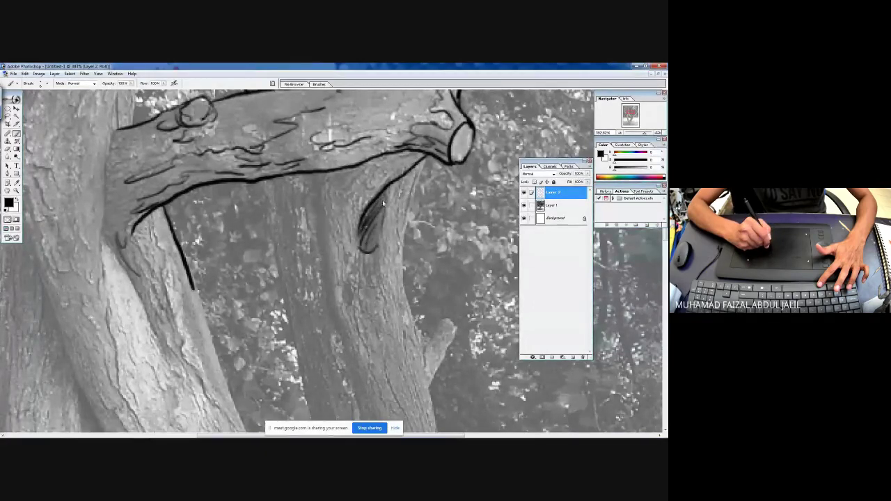
pyautogui.moveTo(428, 154)
pyautogui.mouseDown()
pyautogui.moveTo(403, 210)
pyautogui.moveTo(398, 291)
pyautogui.moveTo(419, 337)
pyautogui.mouseUp()
pyautogui.moveTo(312, 179); pyautogui.dragTo(313, 205)
pyautogui.moveTo(317, 212)
pyautogui.mouseDown()
pyautogui.moveTo(321, 270)
pyautogui.moveTo(350, 359)
pyautogui.mouseUp()
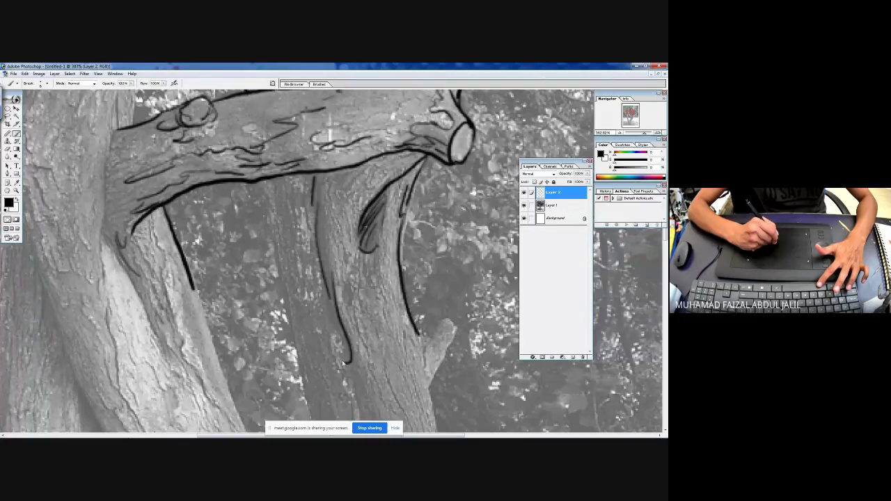
pyautogui.moveTo(270, 183); pyautogui.dragTo(310, 398)
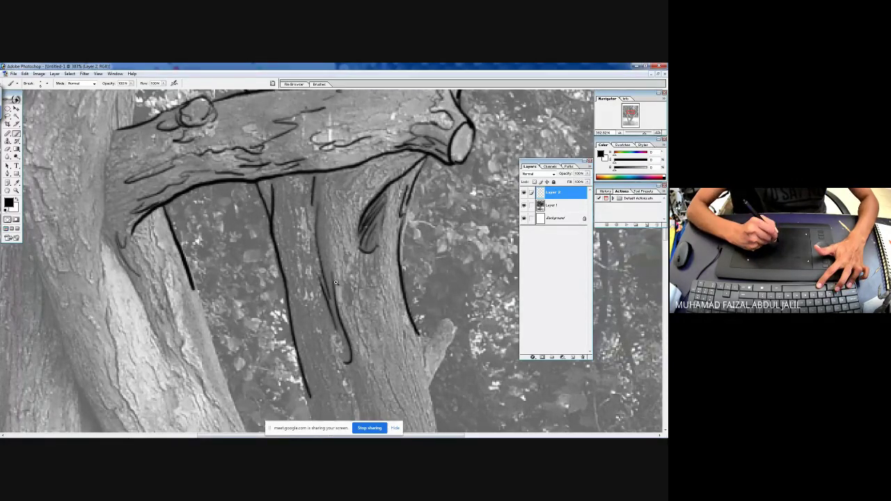
# Step: Extend the trunk's left, right and inner outlines further down to the fork
pyautogui.moveTo(329, 306); pyautogui.dragTo(298, 226)
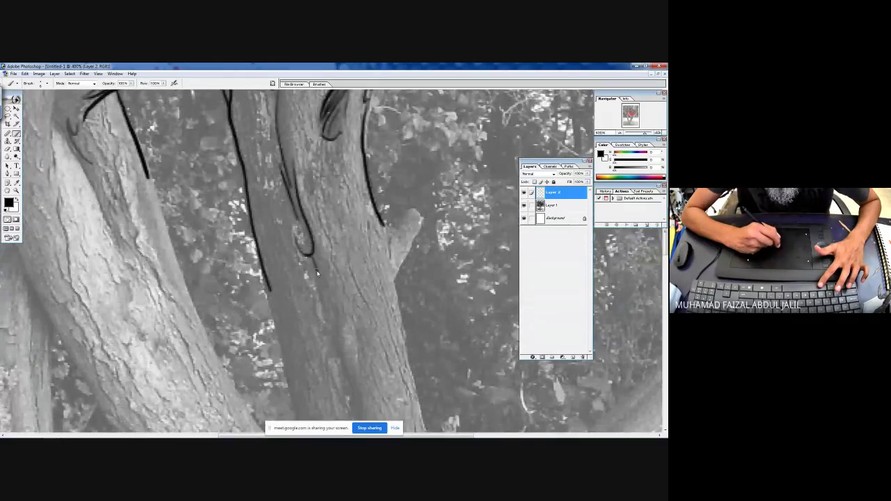
pyautogui.moveTo(312, 277); pyautogui.dragTo(324, 321)
pyautogui.moveTo(269, 288); pyautogui.dragTo(302, 426)
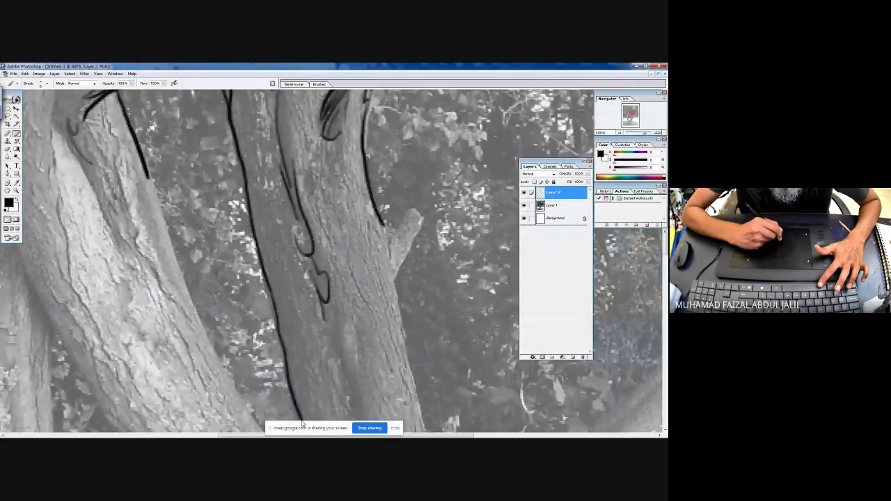
pyautogui.moveTo(381, 221)
pyautogui.mouseDown()
pyautogui.moveTo(391, 261)
pyautogui.moveTo(407, 212)
pyautogui.moveTo(392, 296)
pyautogui.mouseUp()
pyautogui.moveTo(376, 252); pyautogui.dragTo(418, 409)
pyautogui.moveTo(389, 285)
pyautogui.mouseDown()
pyautogui.moveTo(411, 386)
pyautogui.moveTo(394, 288)
pyautogui.mouseUp()
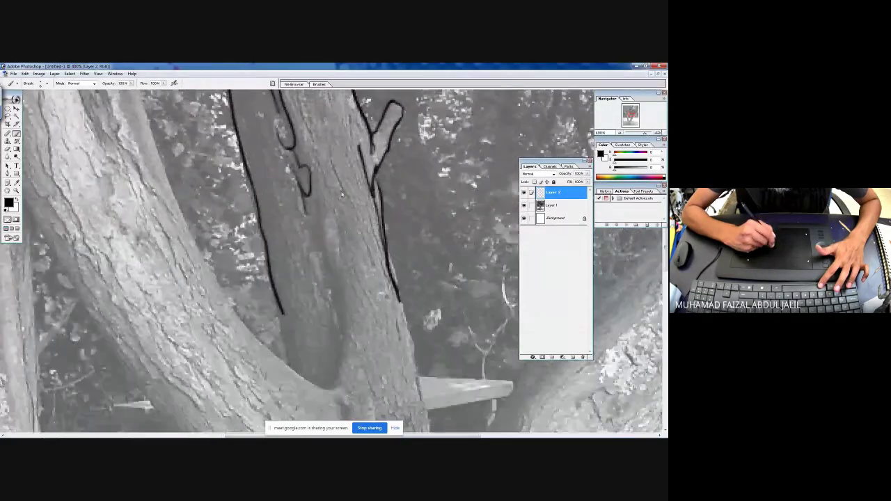
pyautogui.moveTo(356, 191); pyautogui.dragTo(343, 287)
pyautogui.moveTo(327, 213)
pyautogui.mouseDown()
pyautogui.moveTo(347, 335)
pyautogui.moveTo(335, 379)
pyautogui.mouseUp()
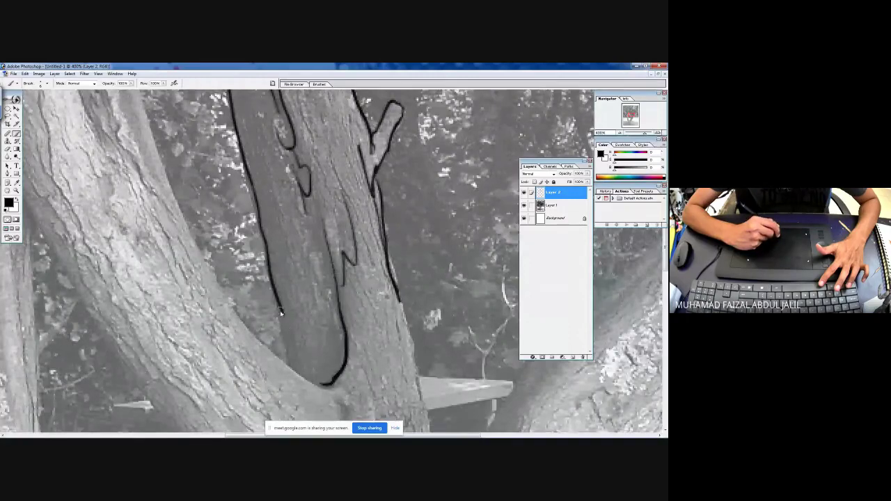
pyautogui.moveTo(280, 311)
pyautogui.mouseDown()
pyautogui.moveTo(295, 368)
pyautogui.moveTo(322, 384)
pyautogui.mouseUp()
# Step: Add short hatch lines near the fork and zigzag dark bark hatching inside the trunk
pyautogui.moveTo(327, 339); pyautogui.dragTo(313, 386)
pyautogui.moveTo(310, 367); pyautogui.dragTo(301, 330)
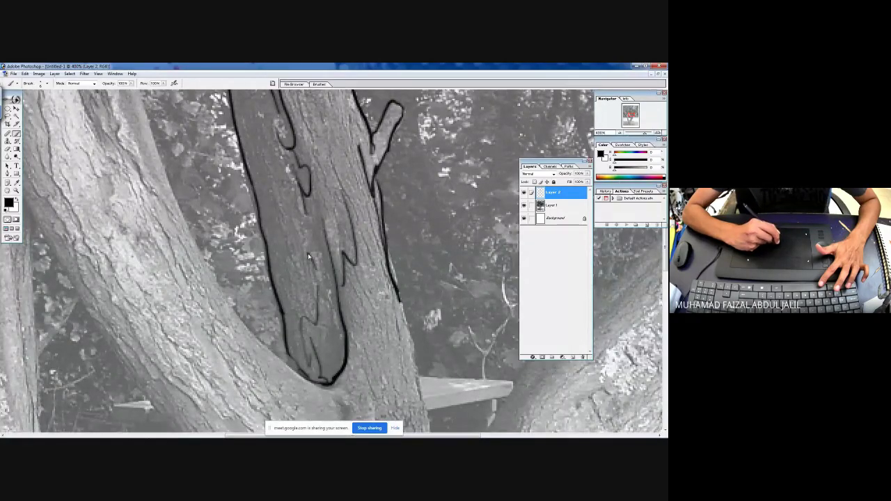
pyautogui.moveTo(264, 193); pyautogui.dragTo(310, 280)
pyautogui.moveTo(302, 226)
pyautogui.mouseDown()
pyautogui.moveTo(286, 269)
pyautogui.moveTo(295, 345)
pyautogui.moveTo(348, 275)
pyautogui.moveTo(358, 277)
pyautogui.moveTo(342, 310)
pyautogui.moveTo(351, 260)
pyautogui.moveTo(332, 291)
pyautogui.moveTo(341, 260)
pyautogui.mouseUp()
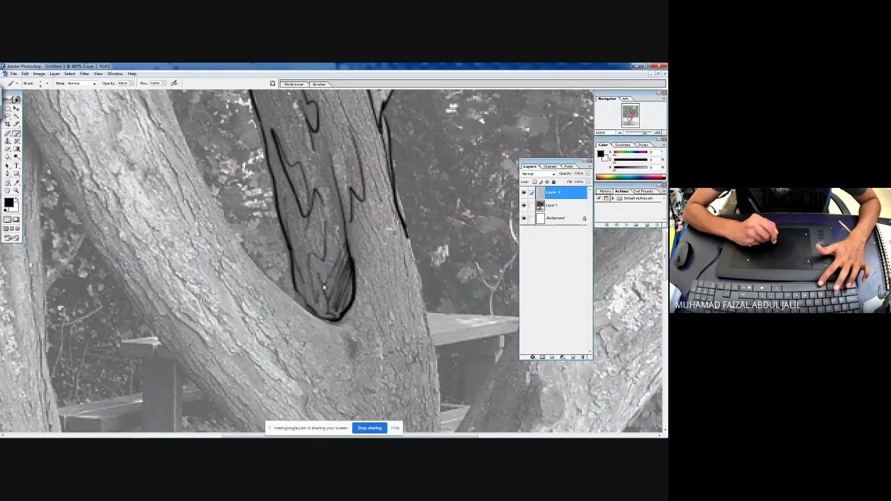
pyautogui.moveTo(299, 280)
pyautogui.mouseDown()
pyautogui.moveTo(309, 283)
pyautogui.moveTo(338, 248)
pyautogui.moveTo(282, 323)
pyautogui.mouseUp()
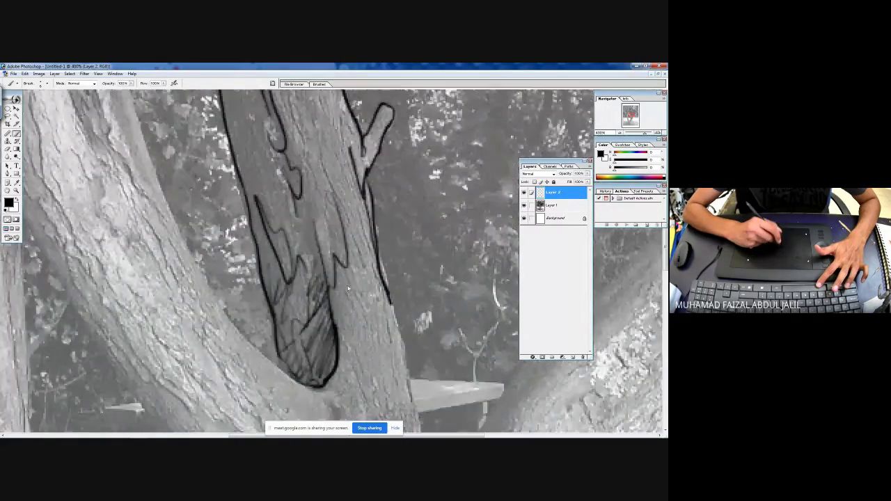
pyautogui.moveTo(338, 261)
pyautogui.mouseDown()
pyautogui.moveTo(371, 313)
pyautogui.moveTo(365, 270)
pyautogui.mouseUp()
# Step: Add thin vertical bark strokes and short dark hatching along the trunk
pyautogui.moveTo(253, 190); pyautogui.dragTo(267, 308)
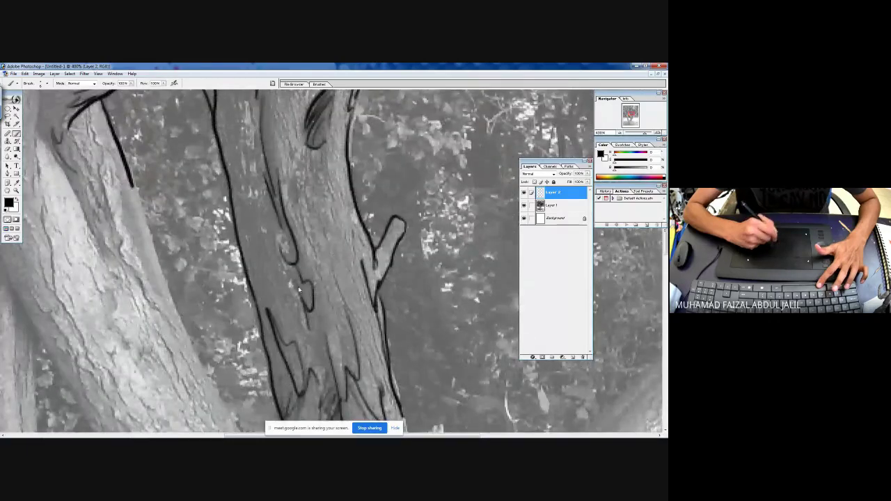
pyautogui.moveTo(270, 261); pyautogui.dragTo(266, 310)
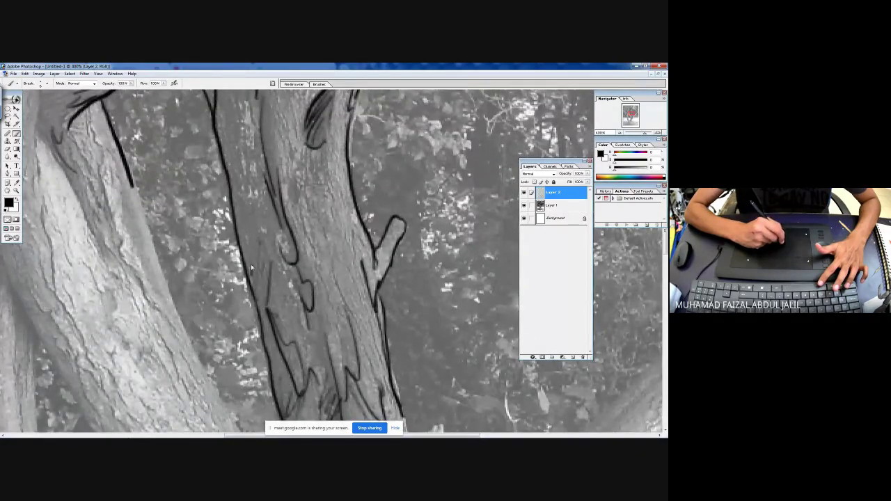
pyautogui.moveTo(255, 271); pyautogui.dragTo(247, 209)
pyautogui.moveTo(247, 178); pyautogui.dragTo(246, 255)
pyautogui.moveTo(255, 316); pyautogui.dragTo(248, 270)
pyautogui.moveTo(252, 300); pyautogui.dragTo(221, 158)
pyautogui.moveTo(262, 300); pyautogui.dragTo(256, 167)
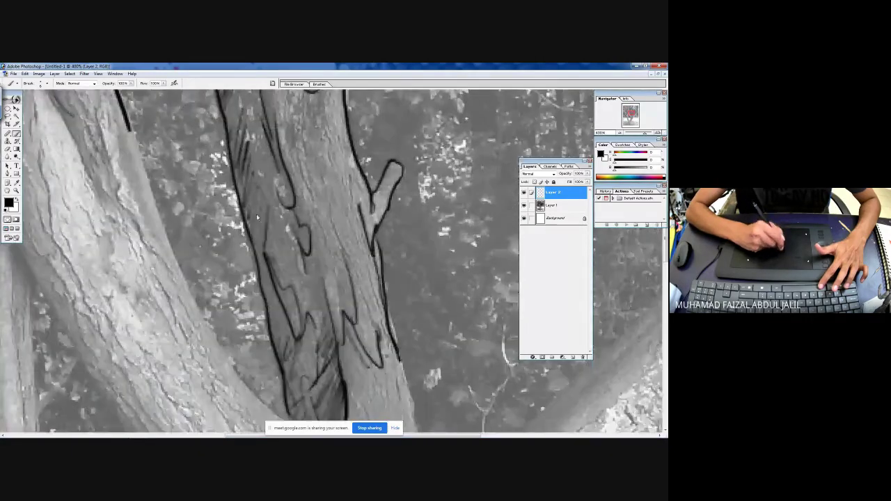
pyautogui.moveTo(270, 280)
pyautogui.mouseDown()
pyautogui.moveTo(265, 324)
pyautogui.moveTo(298, 374)
pyautogui.mouseUp()
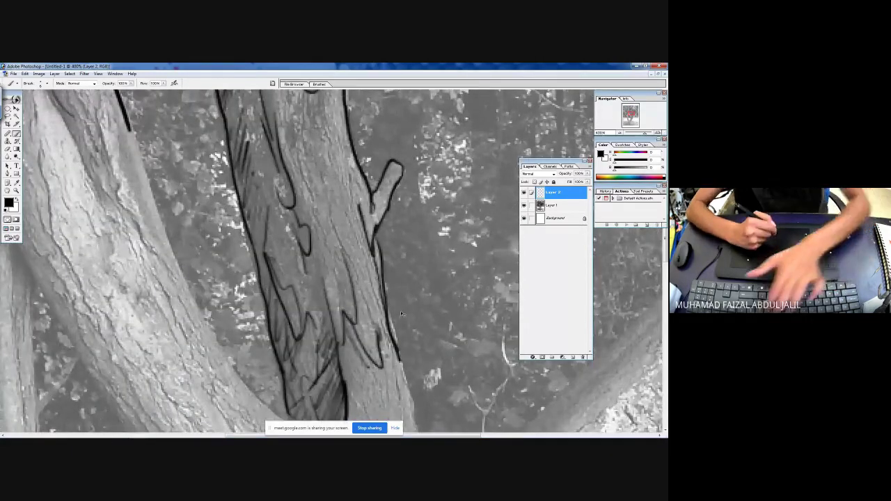
# Step: Frame the whole tree in the window and hide the tree photo to show only the lines
pyautogui.hotkey('ctrl', '-')
pyautogui.hotkey('ctrl', '-')
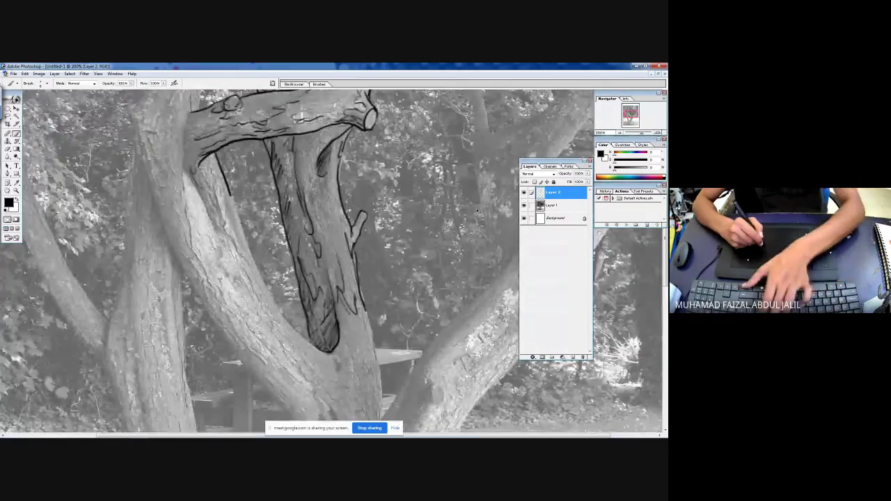
pyautogui.hotkey('ctrl', '-')
pyautogui.hotkey('ctrl', '+')
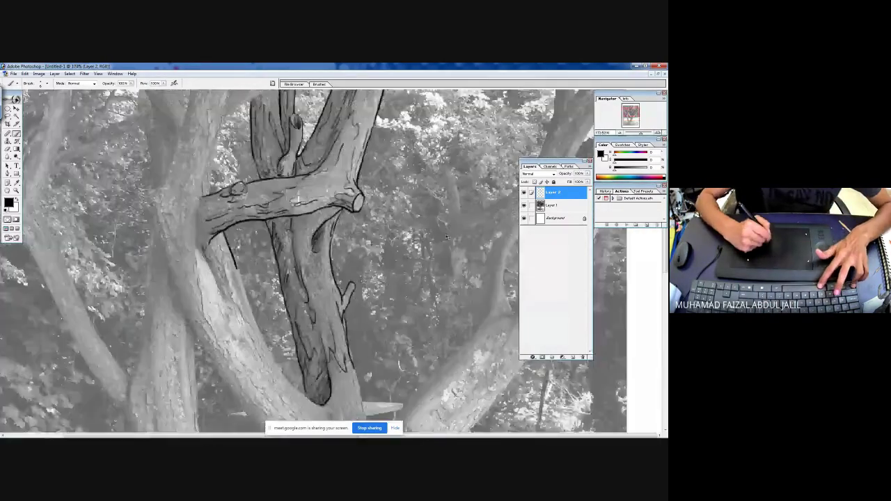
pyautogui.click(523, 204)
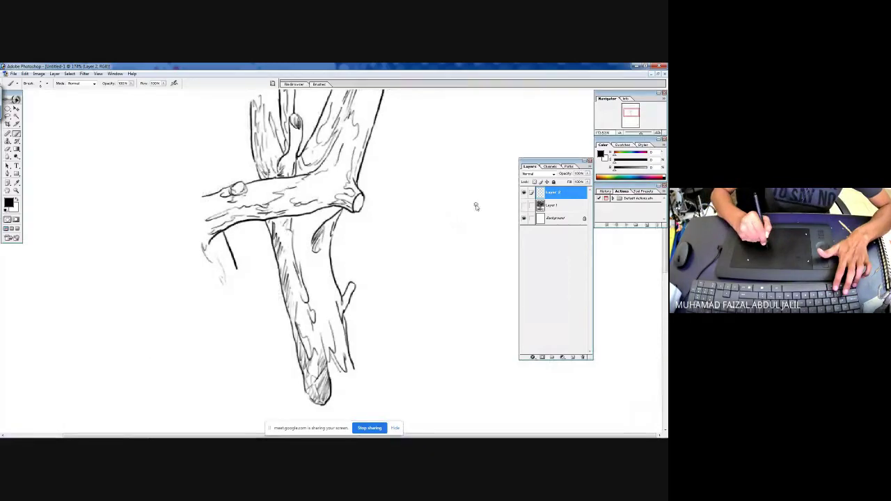
# Step: Brush an arrow pointing at the trunk and a 'shadow' note, then hatch the upper trunk and branch
pyautogui.moveTo(476, 204)
pyautogui.mouseDown()
pyautogui.moveTo(362, 258)
pyautogui.moveTo(381, 264)
pyautogui.mouseUp()
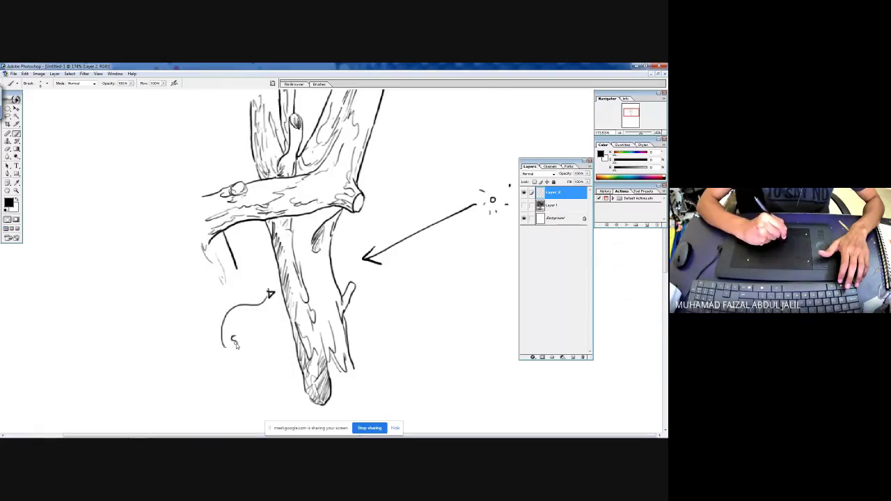
pyautogui.moveTo(242, 330)
pyautogui.mouseDown()
pyautogui.moveTo(243, 344)
pyautogui.moveTo(279, 314)
pyautogui.mouseUp()
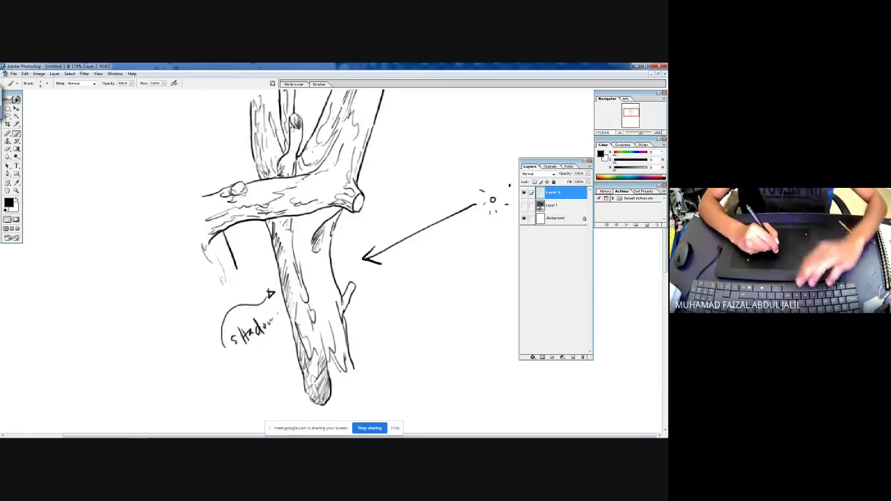
pyautogui.moveTo(299, 125); pyautogui.dragTo(309, 189)
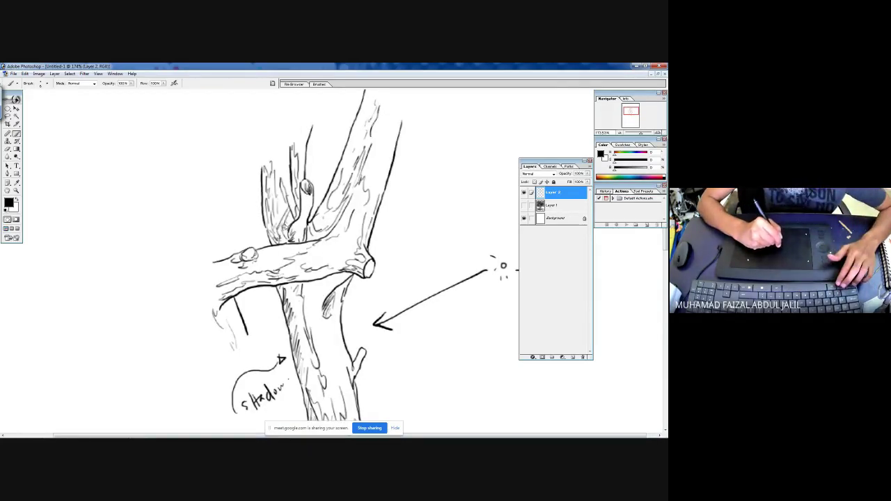
pyautogui.moveTo(285, 226)
pyautogui.mouseDown()
pyautogui.moveTo(269, 188)
pyautogui.moveTo(266, 141)
pyautogui.mouseUp()
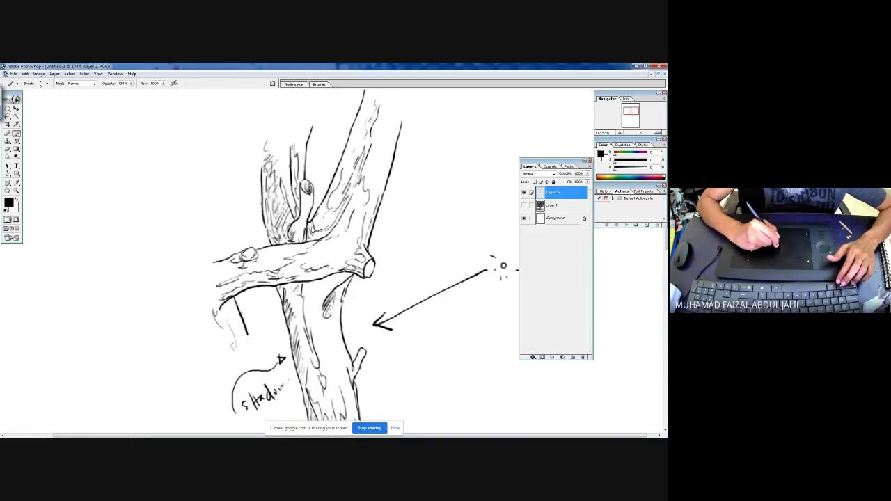
pyautogui.moveTo(312, 229); pyautogui.dragTo(334, 199)
pyautogui.moveTo(337, 201); pyautogui.dragTo(348, 168)
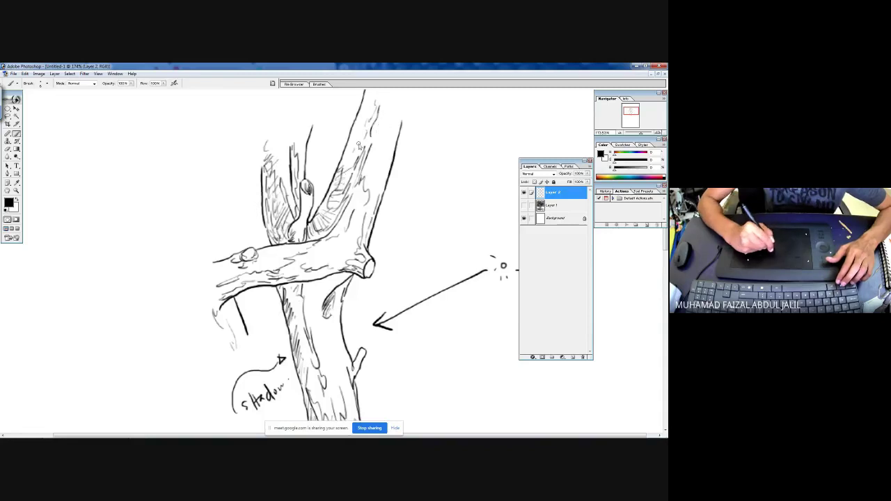
# Step: Redo the undone zigzag hatching on the upper-right branch, zoom to 100% and hide both drawing layers
pyautogui.moveTo(374, 138)
pyautogui.mouseDown()
pyautogui.moveTo(347, 158)
pyautogui.moveTo(384, 176)
pyautogui.mouseUp()
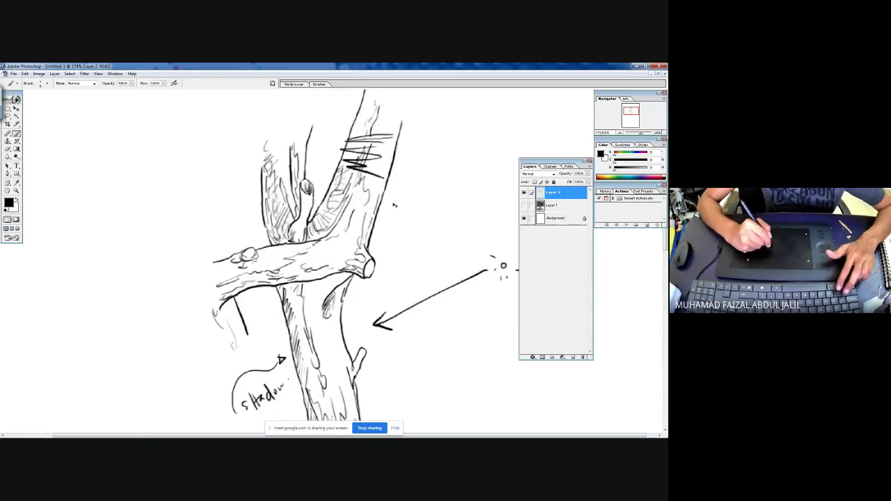
pyautogui.hotkey('ctrl', 'alt', 'z')
pyautogui.hotkey('ctrl', 'alt', 'z')
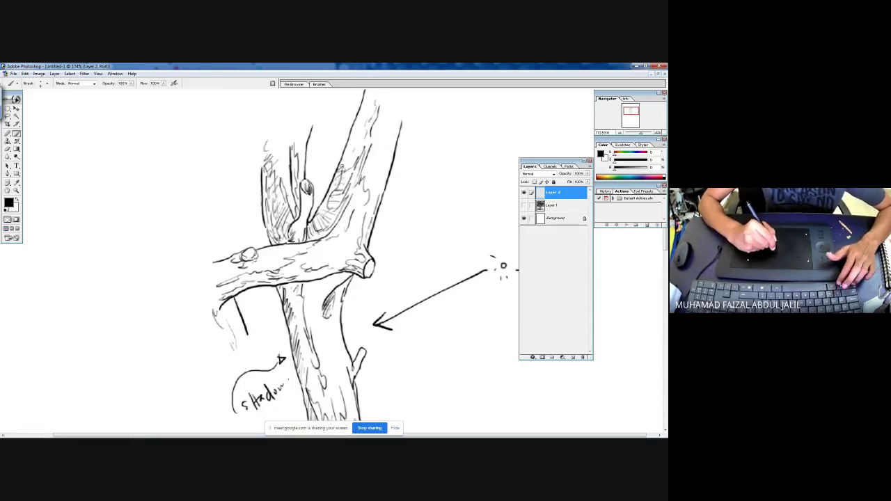
pyautogui.moveTo(353, 159)
pyautogui.mouseDown()
pyautogui.moveTo(360, 146)
pyautogui.moveTo(352, 147)
pyautogui.mouseUp()
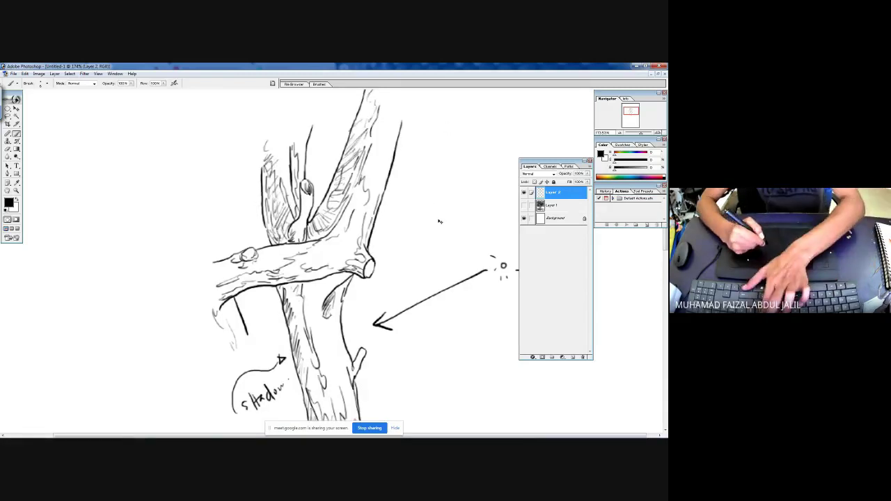
pyautogui.hotkey('ctrl', '-')
pyautogui.moveTo(523, 192); pyautogui.dragTo(524, 205)
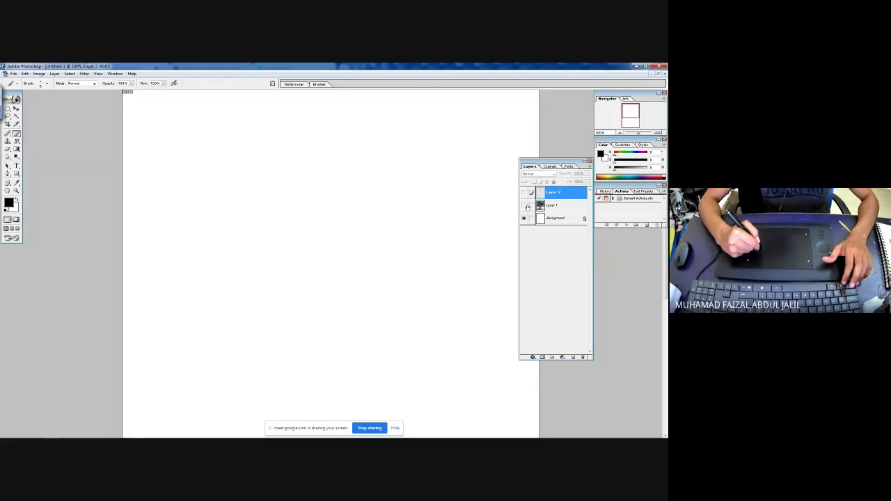
# Step: With the photo shown and panels hidden, hatch the branch, ink its lower edge and hatch its left end
pyautogui.click(524, 206)
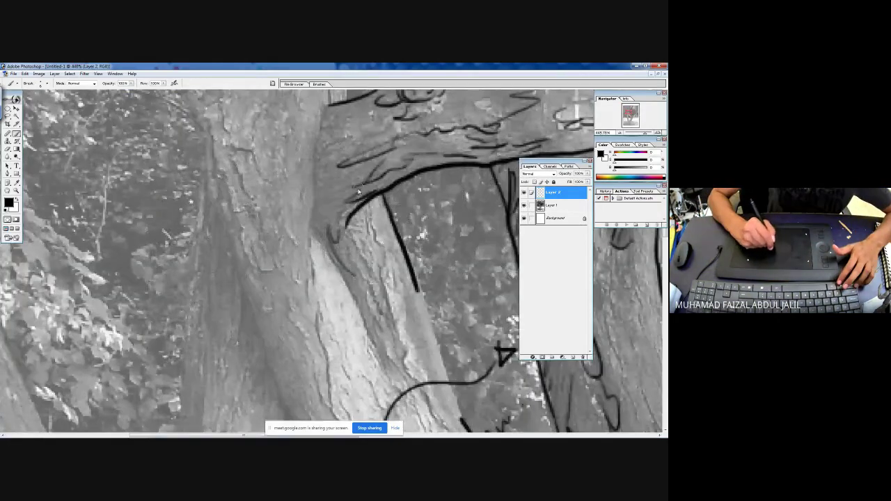
pyautogui.moveTo(372, 165)
pyautogui.mouseDown()
pyautogui.moveTo(342, 210)
pyautogui.moveTo(318, 222)
pyautogui.mouseUp()
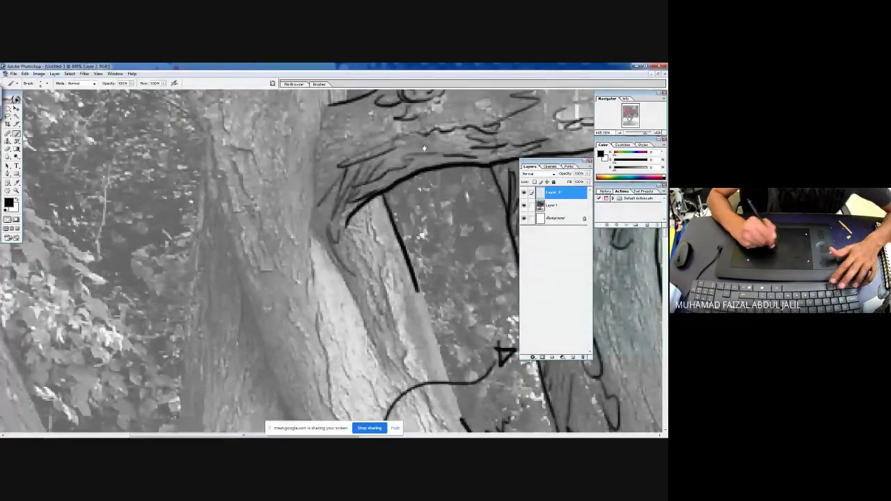
pyautogui.hotkey('ctrl', '-')
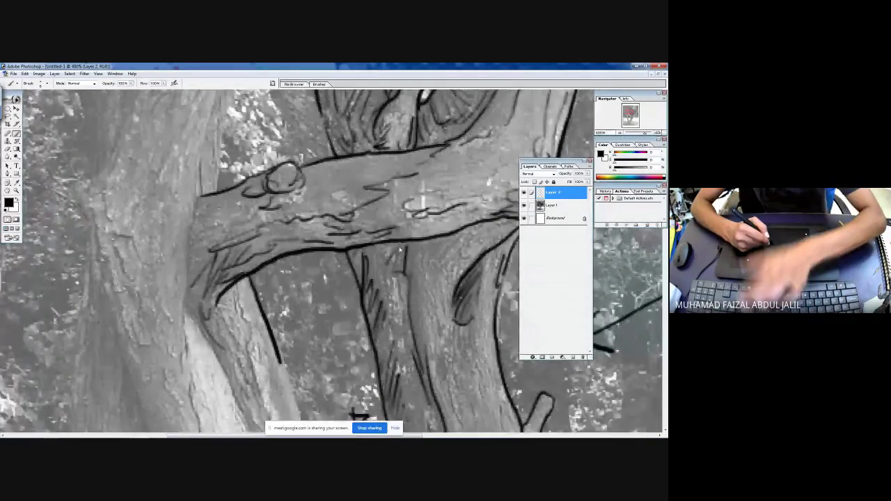
pyautogui.press('Tab')
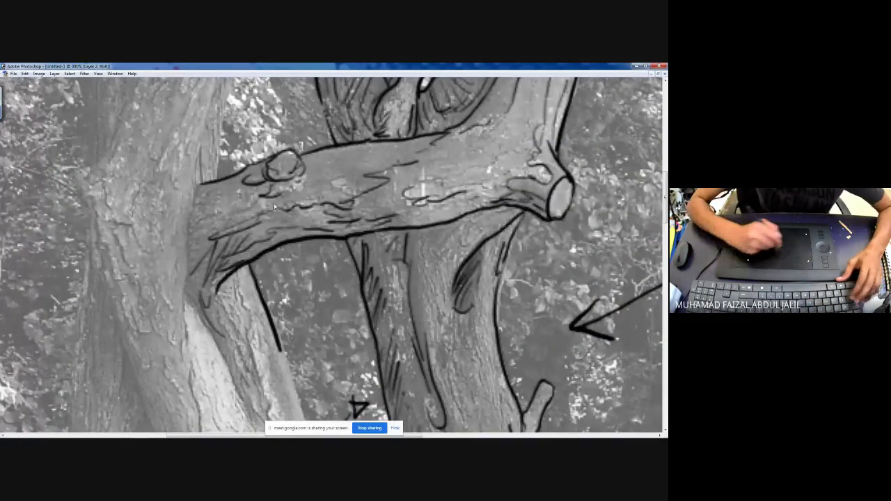
pyautogui.moveTo(275, 239); pyautogui.dragTo(264, 255)
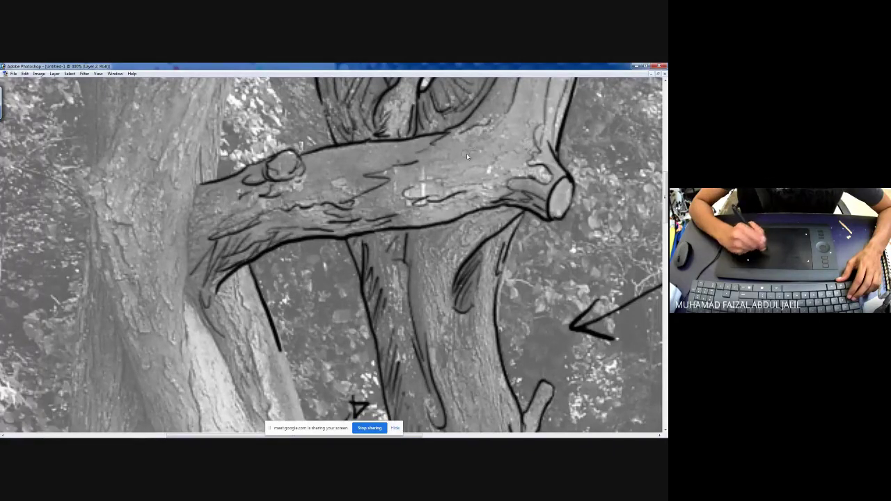
pyautogui.moveTo(202, 213)
pyautogui.mouseDown()
pyautogui.moveTo(231, 176)
pyautogui.moveTo(248, 179)
pyautogui.mouseUp()
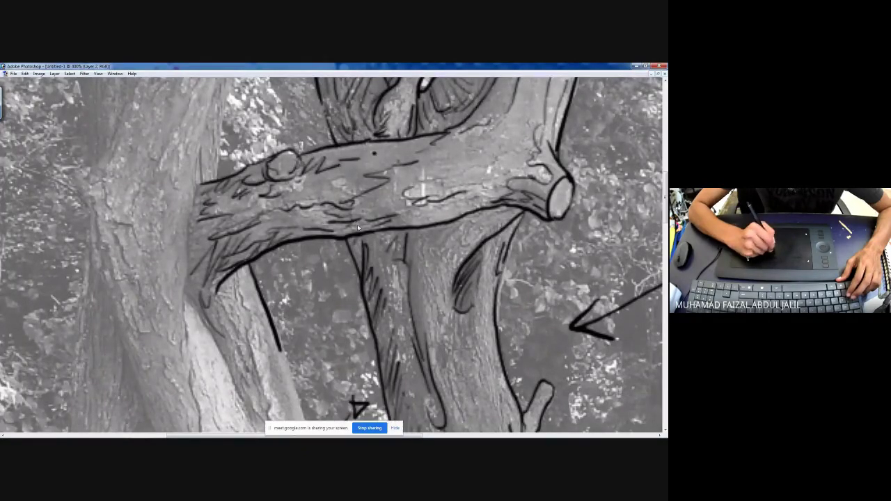
# Step: Extend the trunk's left edge, hatch its left half, and trace the trunk's right edge
pyautogui.hotkey('ctrl', '-')
pyautogui.hotkey('ctrl', '-')
pyautogui.hotkey('ctrl', '-')
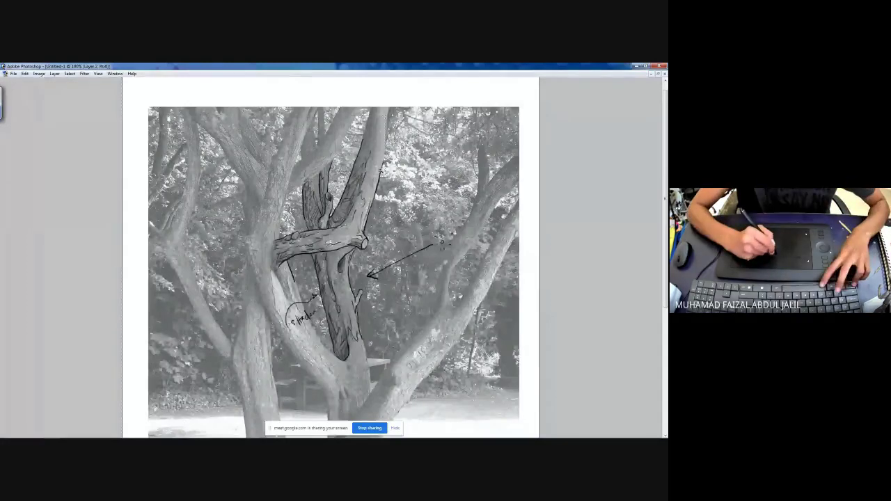
pyautogui.scroll(5, 369, 180)
pyautogui.moveTo(341, 201)
pyautogui.mouseDown()
pyautogui.moveTo(370, 88)
pyautogui.moveTo(385, 167)
pyautogui.moveTo(381, 238)
pyautogui.mouseUp()
pyautogui.moveTo(391, 96)
pyautogui.mouseDown()
pyautogui.moveTo(358, 179)
pyautogui.moveTo(341, 259)
pyautogui.mouseUp()
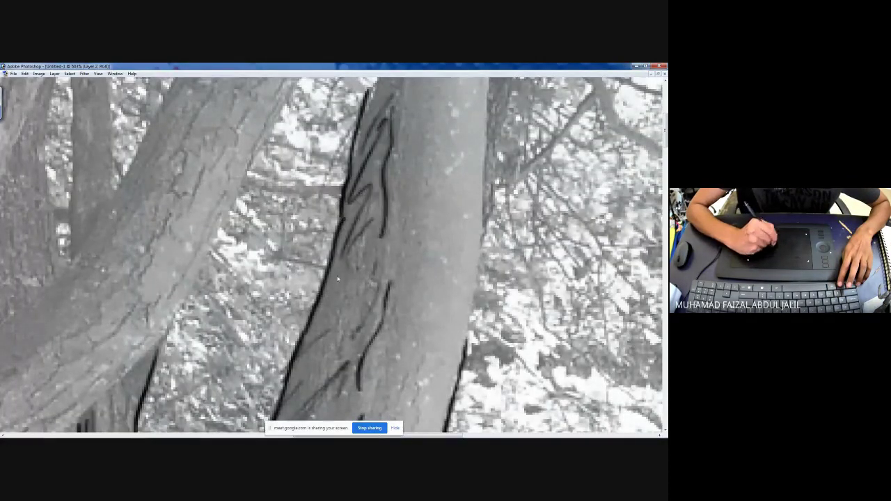
pyautogui.moveTo(465, 345)
pyautogui.mouseDown()
pyautogui.moveTo(490, 197)
pyautogui.moveTo(494, 80)
pyautogui.mouseUp()
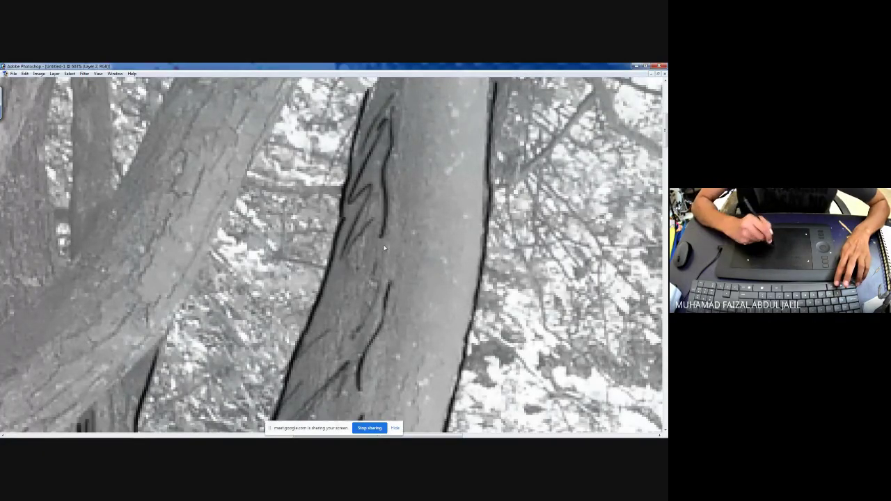
pyautogui.moveTo(373, 252)
pyautogui.mouseDown()
pyautogui.moveTo(348, 286)
pyautogui.moveTo(295, 386)
pyautogui.mouseUp()
# Step: Zoom out to 50%, restore the panels and hide the photo layer to see only the sketch
pyautogui.hotkey('ctrl', '0')
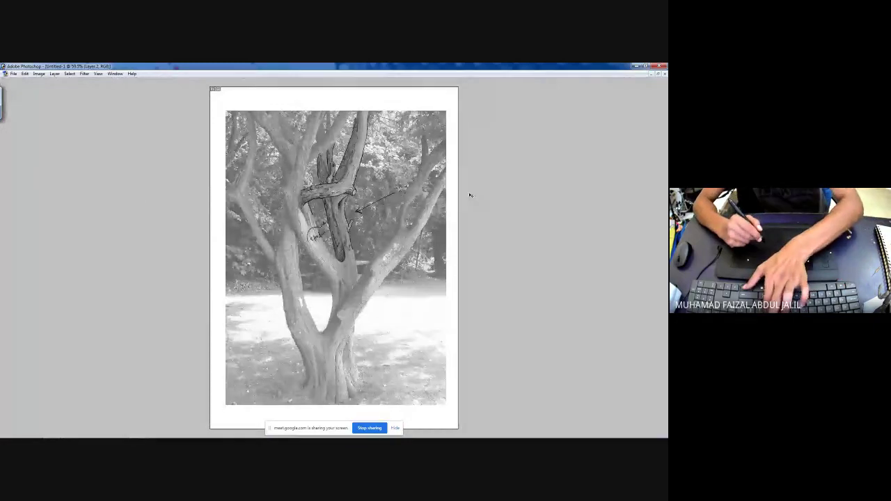
pyautogui.hotkey('ctrl', '-')
pyautogui.press('Tab')
pyautogui.click(523, 205)
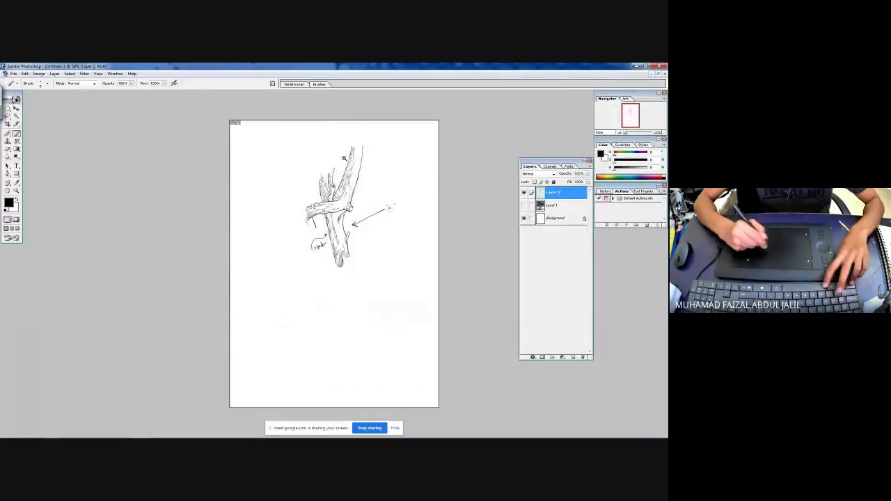
# Step: Show the tree photo again and draw a line down the trunk's left edge
pyautogui.moveTo(343, 159); pyautogui.dragTo(441, 283)
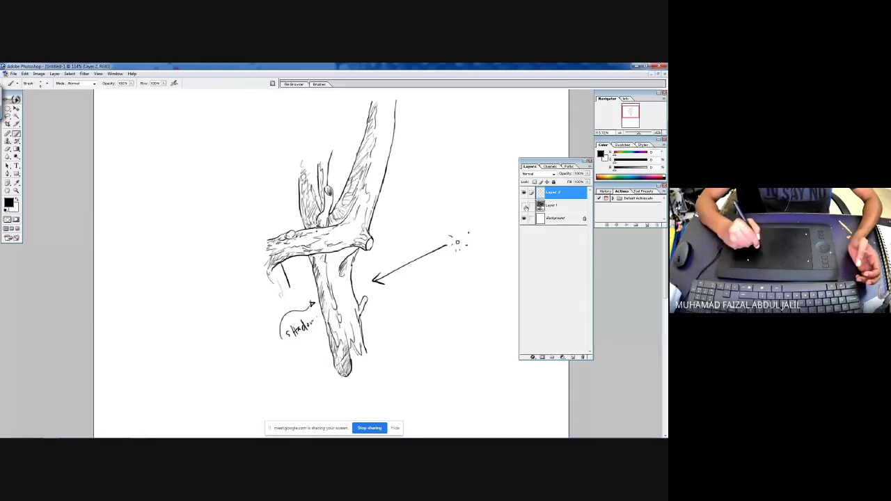
pyautogui.click(524, 206)
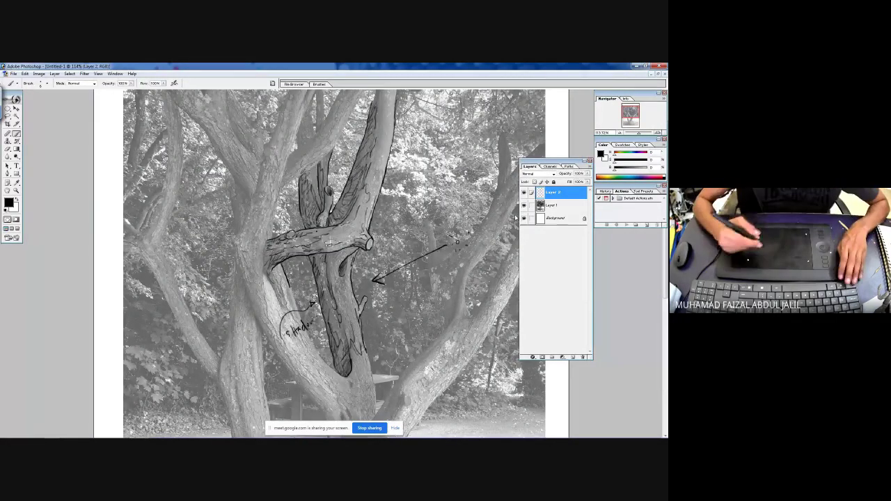
pyautogui.hotkey('ctrl', '+')
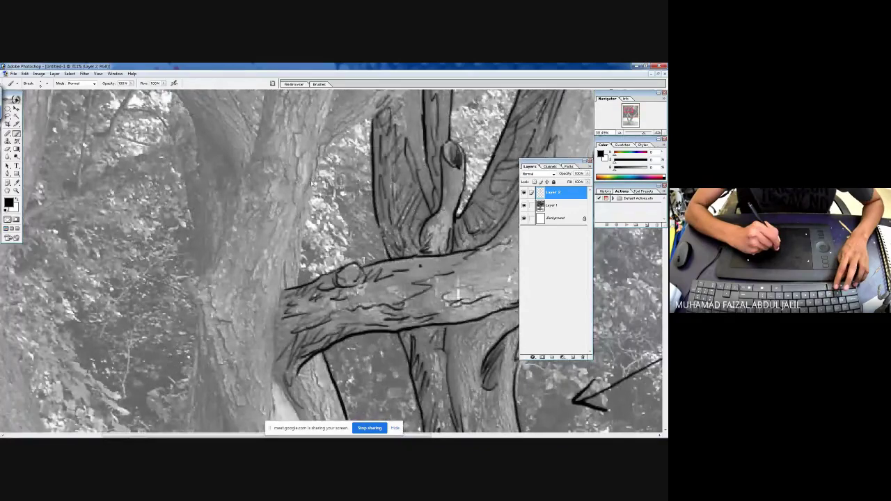
pyautogui.moveTo(314, 181)
pyautogui.mouseDown()
pyautogui.moveTo(288, 288)
pyautogui.moveTo(283, 272)
pyautogui.mouseUp()
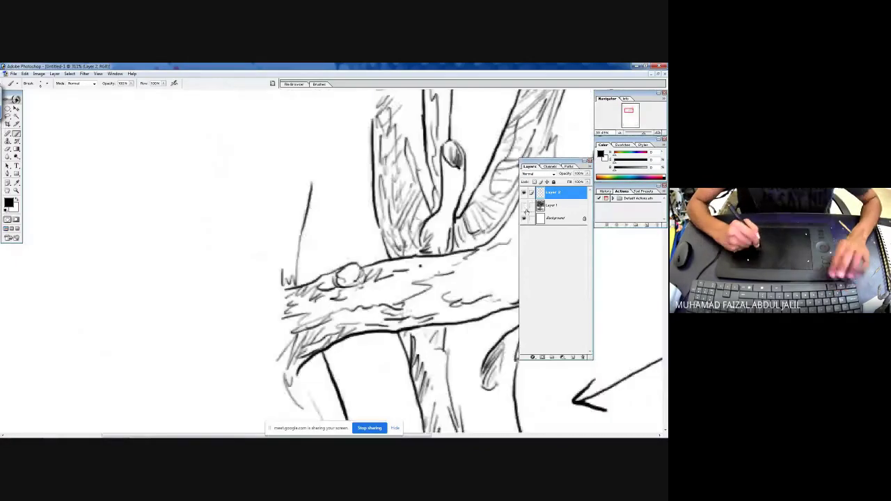
# Step: Hide the photo and Layer 2's drawing, then add a new empty Layer 3
pyautogui.click(524, 205)
pyautogui.hotkey('ctrl', '0')
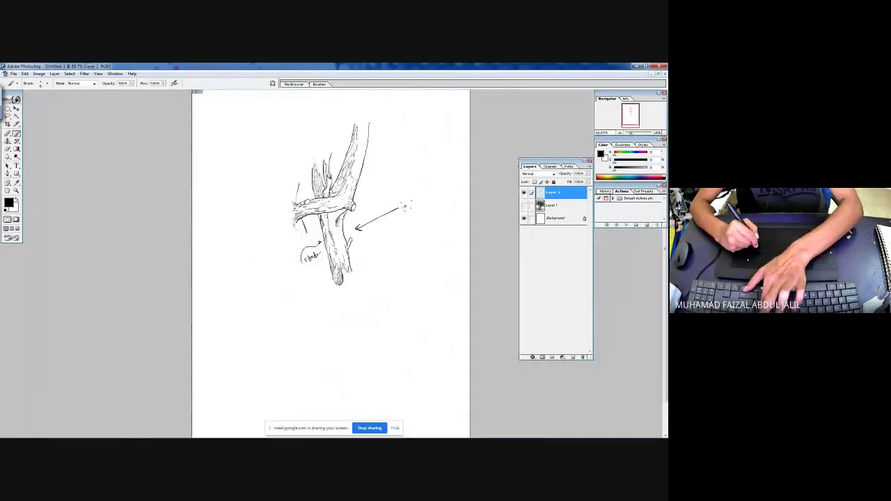
pyautogui.click(524, 192)
pyautogui.click(572, 357)
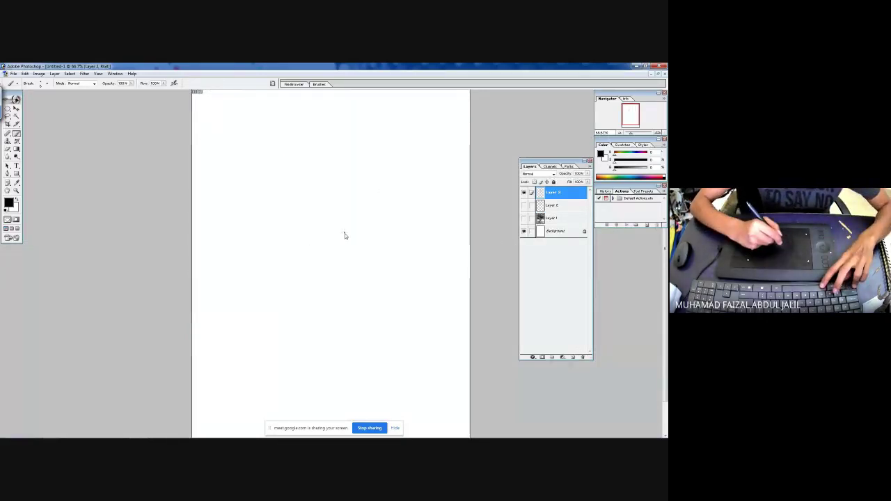
# Step: At 100% view, sketch two curved trunk outlines and a side branch rising to the right
pyautogui.moveTo(308, 195); pyautogui.dragTo(371, 358)
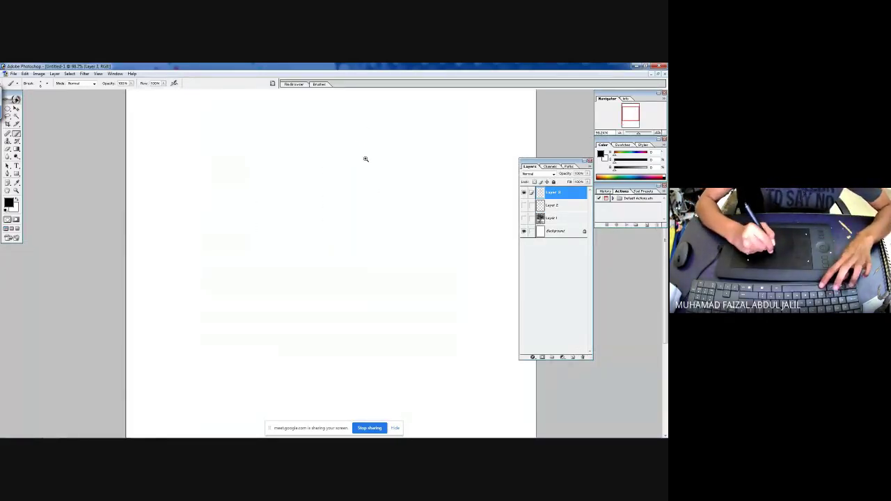
pyautogui.hotkey('ctrl', 'alt', '0')
pyautogui.moveTo(363, 108)
pyautogui.mouseDown()
pyautogui.moveTo(346, 158)
pyautogui.moveTo(311, 202)
pyautogui.moveTo(318, 197)
pyautogui.moveTo(309, 198)
pyautogui.moveTo(296, 143)
pyautogui.mouseUp()
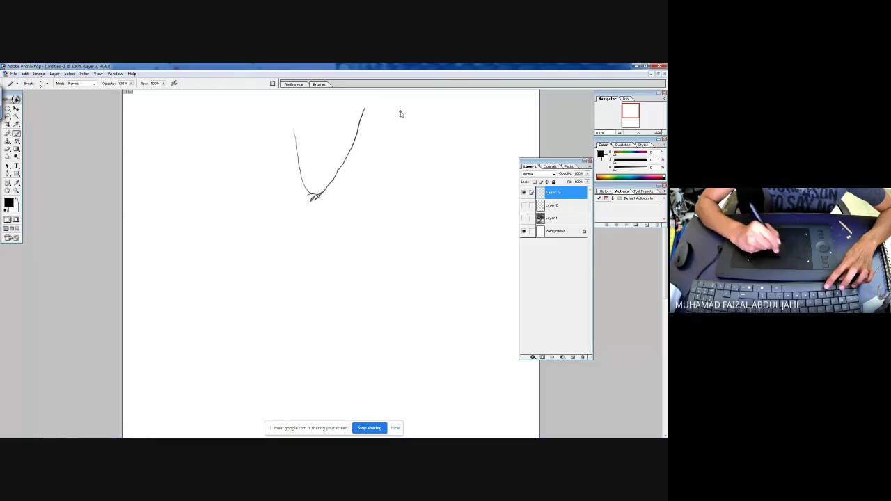
pyautogui.moveTo(402, 110)
pyautogui.mouseDown()
pyautogui.moveTo(353, 228)
pyautogui.moveTo(426, 198)
pyautogui.mouseUp()
pyautogui.moveTo(364, 233); pyautogui.dragTo(435, 197)
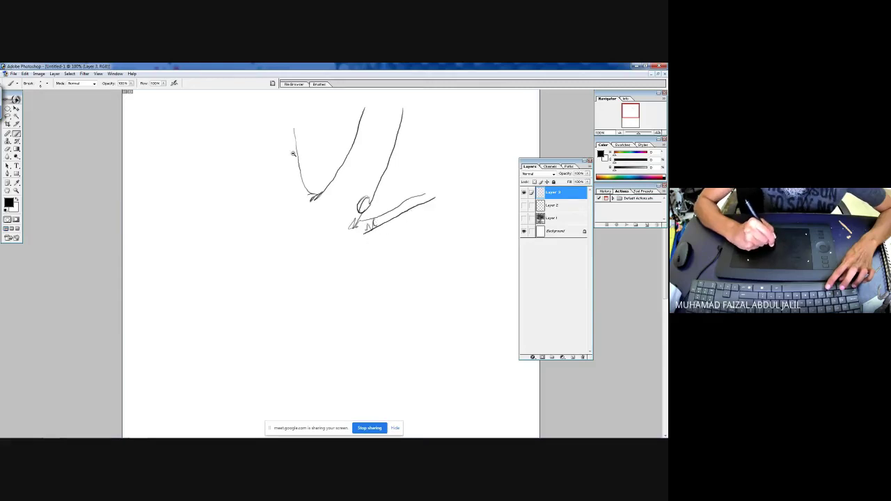
# Step: Extend the long outline downward and add strokes at and below the joint
pyautogui.moveTo(285, 145); pyautogui.dragTo(396, 257)
pyautogui.moveTo(391, 305)
pyautogui.mouseDown()
pyautogui.moveTo(384, 341)
pyautogui.moveTo(354, 352)
pyautogui.moveTo(342, 337)
pyautogui.moveTo(348, 359)
pyautogui.moveTo(326, 209)
pyautogui.moveTo(306, 312)
pyautogui.moveTo(309, 418)
pyautogui.mouseUp()
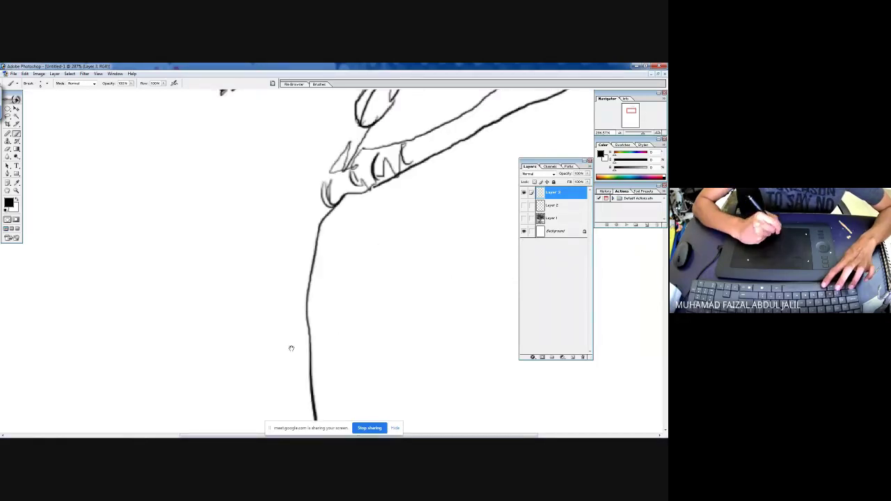
pyautogui.moveTo(290, 348); pyautogui.dragTo(271, 458)
pyautogui.moveTo(341, 245)
pyautogui.mouseDown()
pyautogui.moveTo(331, 215)
pyautogui.moveTo(345, 195)
pyautogui.moveTo(321, 190)
pyautogui.moveTo(340, 145)
pyautogui.moveTo(349, 181)
pyautogui.moveTo(395, 120)
pyautogui.mouseUp()
pyautogui.moveTo(238, 181); pyautogui.dragTo(310, 103)
pyautogui.moveTo(273, 150)
pyautogui.mouseDown()
pyautogui.moveTo(274, 184)
pyautogui.moveTo(296, 192)
pyautogui.mouseUp()
pyautogui.moveTo(239, 196)
pyautogui.mouseDown()
pyautogui.moveTo(251, 235)
pyautogui.moveTo(237, 272)
pyautogui.moveTo(272, 313)
pyautogui.mouseUp()
pyautogui.moveTo(249, 254)
pyautogui.mouseDown()
pyautogui.moveTo(279, 347)
pyautogui.moveTo(304, 351)
pyautogui.mouseUp()
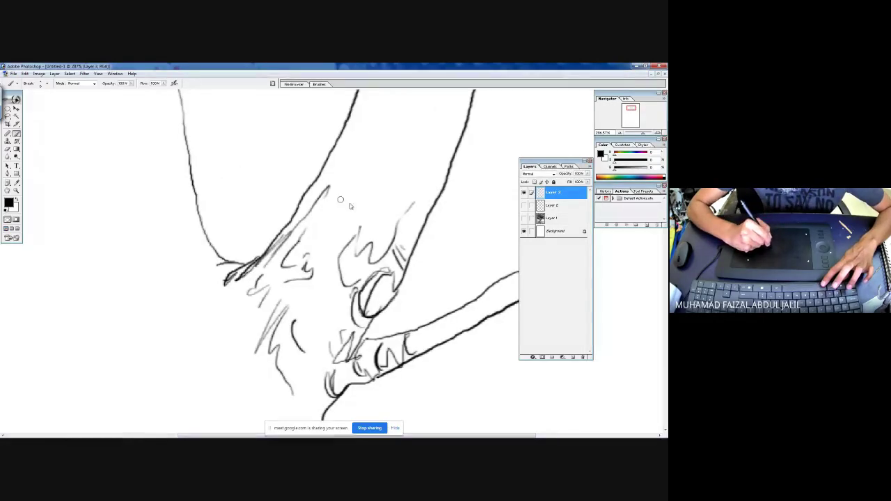
# Step: Hatch the upper limb and draw the left limb's long line down from its tip
pyautogui.moveTo(327, 169)
pyautogui.mouseDown()
pyautogui.moveTo(317, 196)
pyautogui.moveTo(359, 101)
pyautogui.mouseUp()
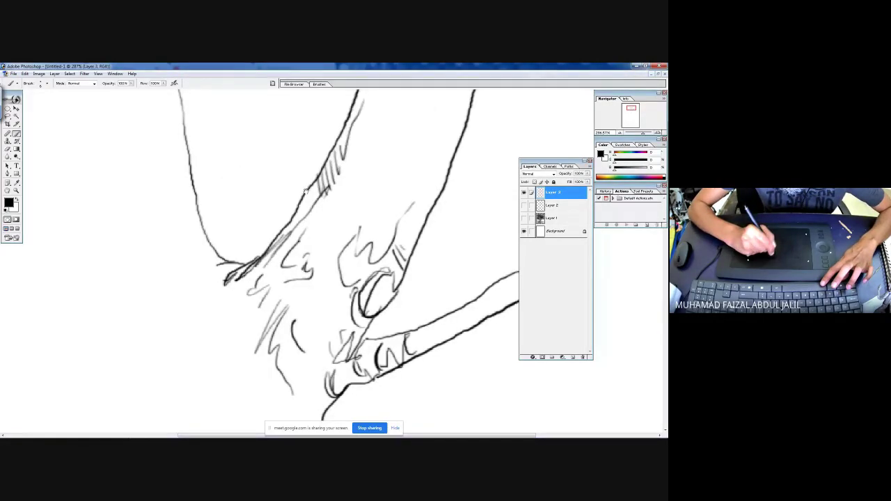
pyautogui.moveTo(235, 259); pyautogui.dragTo(201, 273)
pyautogui.moveTo(187, 220)
pyautogui.mouseDown()
pyautogui.moveTo(192, 266)
pyautogui.moveTo(180, 268)
pyautogui.mouseUp()
pyautogui.moveTo(153, 197); pyautogui.dragTo(191, 271)
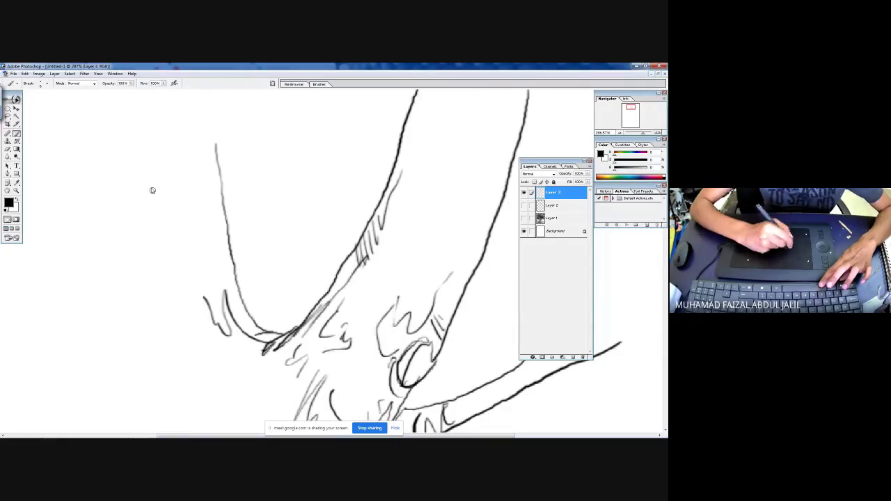
pyautogui.moveTo(137, 127)
pyautogui.mouseDown()
pyautogui.moveTo(131, 273)
pyautogui.moveTo(143, 327)
pyautogui.moveTo(162, 299)
pyautogui.moveTo(132, 277)
pyautogui.moveTo(157, 289)
pyautogui.mouseUp()
pyautogui.moveTo(142, 259); pyautogui.dragTo(159, 280)
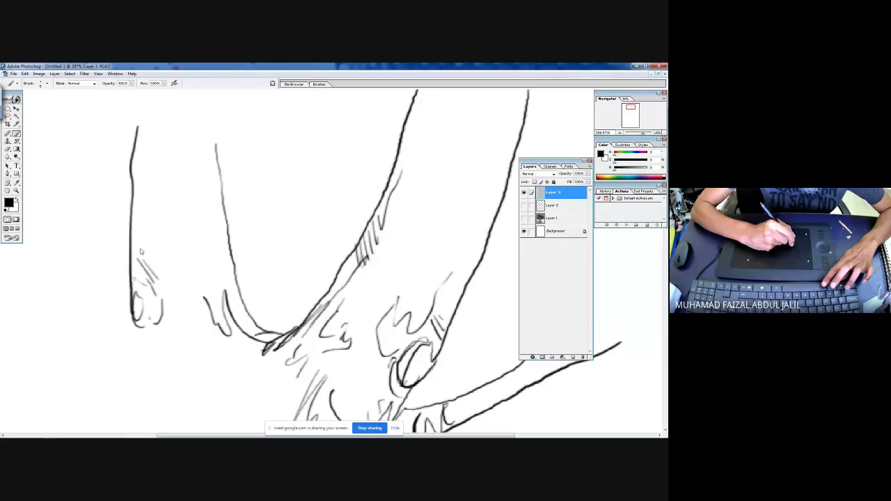
pyautogui.moveTo(147, 195); pyautogui.dragTo(144, 233)
pyautogui.moveTo(143, 236); pyautogui.dragTo(157, 270)
pyautogui.moveTo(136, 327)
pyautogui.mouseDown()
pyautogui.moveTo(148, 391)
pyautogui.moveTo(164, 405)
pyautogui.moveTo(135, 382)
pyautogui.moveTo(158, 401)
pyautogui.mouseUp()
# Step: Hatch the end of the left limb and add short bark marks around it
pyautogui.moveTo(105, 349)
pyautogui.mouseDown()
pyautogui.moveTo(159, 401)
pyautogui.moveTo(115, 348)
pyautogui.moveTo(123, 357)
pyautogui.mouseUp()
pyautogui.moveTo(136, 362)
pyautogui.mouseDown()
pyautogui.moveTo(143, 379)
pyautogui.moveTo(129, 384)
pyautogui.mouseUp()
pyautogui.moveTo(136, 362)
pyautogui.mouseDown()
pyautogui.moveTo(123, 386)
pyautogui.moveTo(117, 376)
pyautogui.mouseUp()
pyautogui.moveTo(153, 338); pyautogui.dragTo(189, 430)
pyautogui.moveTo(177, 358); pyautogui.dragTo(163, 230)
pyautogui.moveTo(139, 278); pyautogui.dragTo(159, 331)
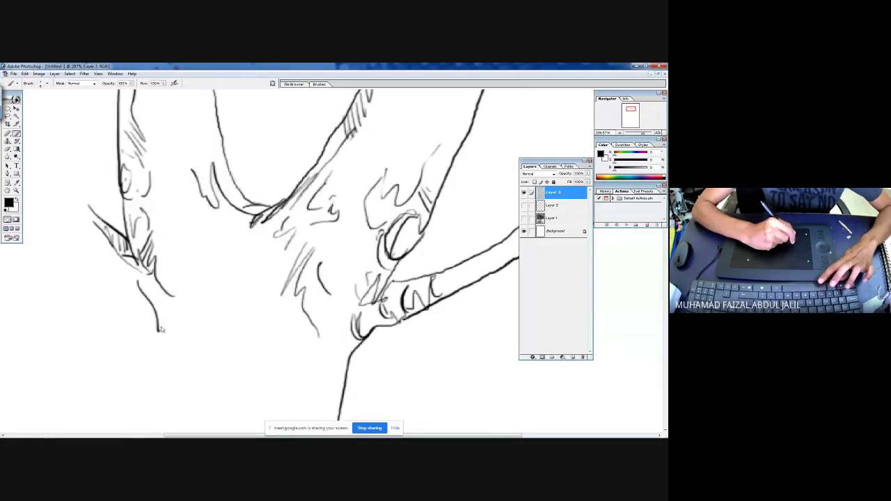
pyautogui.moveTo(208, 242); pyautogui.dragTo(237, 238)
pyautogui.moveTo(206, 289); pyautogui.dragTo(223, 303)
pyautogui.moveTo(167, 213); pyautogui.dragTo(172, 251)
pyautogui.moveTo(172, 149)
pyautogui.mouseDown()
pyautogui.moveTo(183, 232)
pyautogui.moveTo(206, 112)
pyautogui.mouseUp()
# Step: Draw small bark knots with dots and short hatch strokes, finishing at the lower-right knot
pyautogui.moveTo(153, 170); pyautogui.dragTo(162, 139)
pyautogui.moveTo(172, 147); pyautogui.dragTo(175, 151)
pyautogui.moveTo(168, 227); pyautogui.dragTo(172, 250)
pyautogui.moveTo(178, 245); pyautogui.dragTo(172, 289)
pyautogui.moveTo(179, 361); pyautogui.dragTo(195, 372)
pyautogui.moveTo(362, 321); pyautogui.dragTo(364, 329)
pyautogui.click(371, 346)
pyautogui.moveTo(390, 381); pyautogui.dragTo(363, 398)
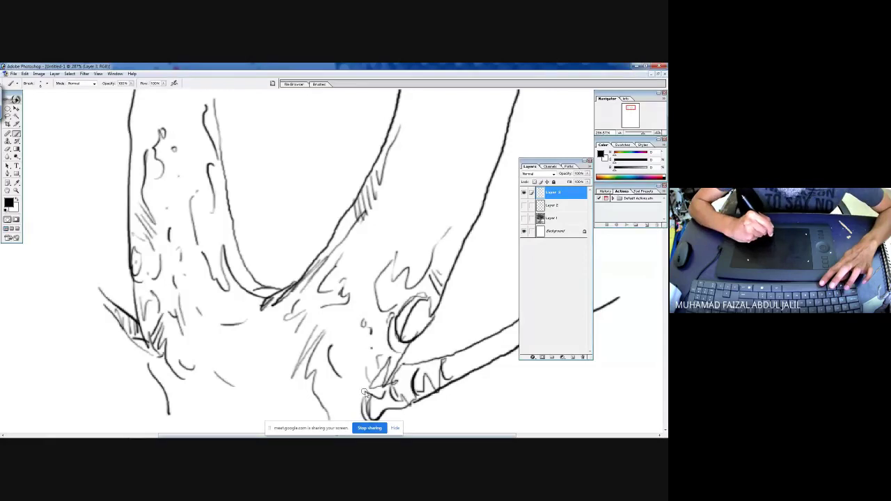
pyautogui.moveTo(374, 363); pyautogui.dragTo(363, 394)
pyautogui.moveTo(387, 360); pyautogui.dragTo(380, 368)
# Step: Hatch the lower-left trunk and its left edge with wavy strokes on Layer 3
pyautogui.hotkey('ctrl', '0')
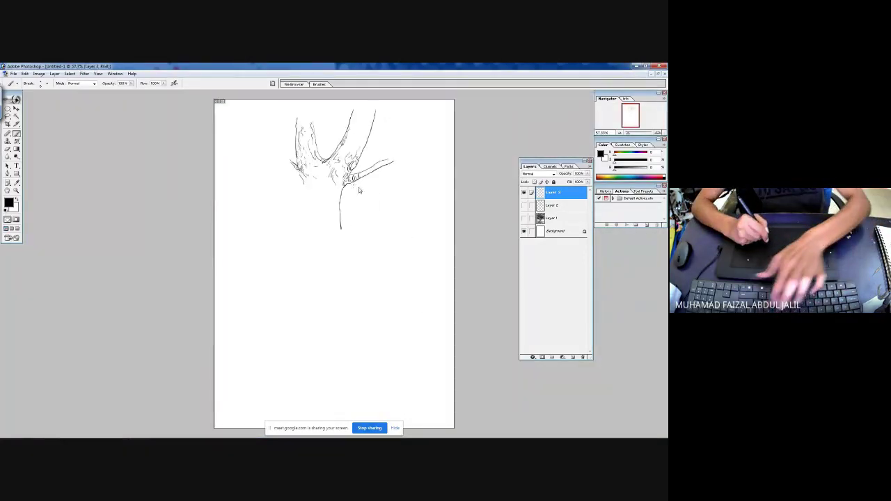
pyautogui.moveTo(277, 120); pyautogui.dragTo(347, 166)
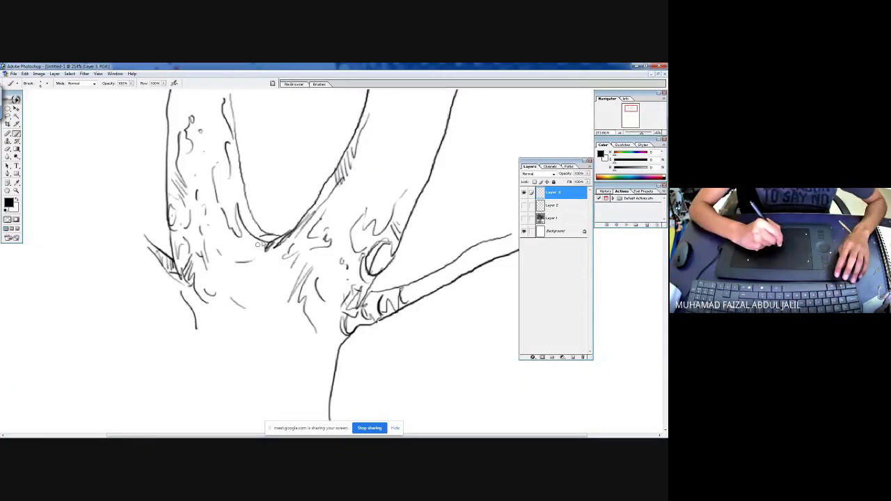
pyautogui.moveTo(230, 256)
pyautogui.mouseDown()
pyautogui.moveTo(220, 318)
pyautogui.moveTo(208, 326)
pyautogui.moveTo(208, 315)
pyautogui.moveTo(197, 328)
pyautogui.moveTo(191, 373)
pyautogui.mouseUp()
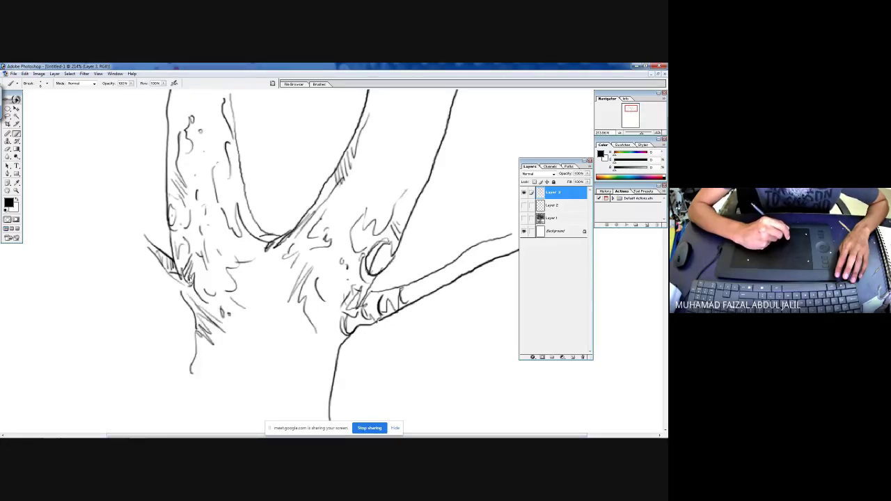
pyautogui.moveTo(178, 292); pyautogui.dragTo(160, 261)
pyautogui.moveTo(166, 269); pyautogui.dragTo(149, 238)
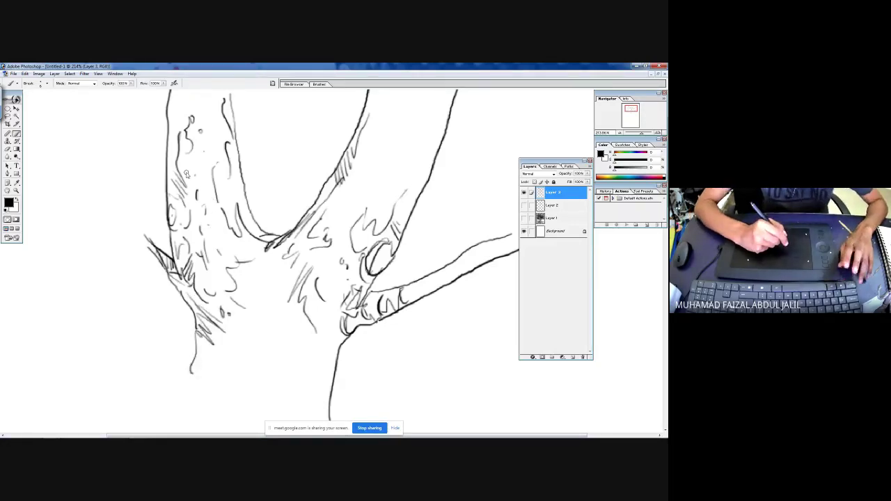
# Step: Turn Layer 2's branch drawing back on and shift the lower trunk section down and right
pyautogui.hotkey('ctrl', '0')
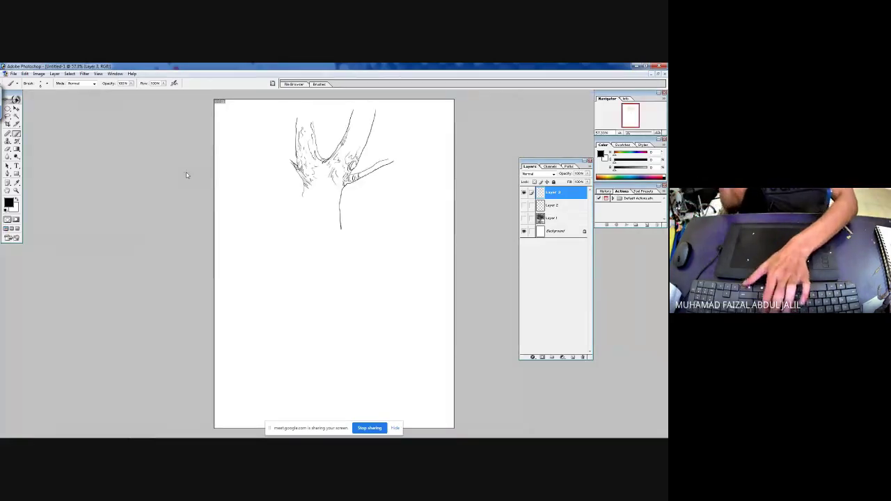
pyautogui.click(523, 206)
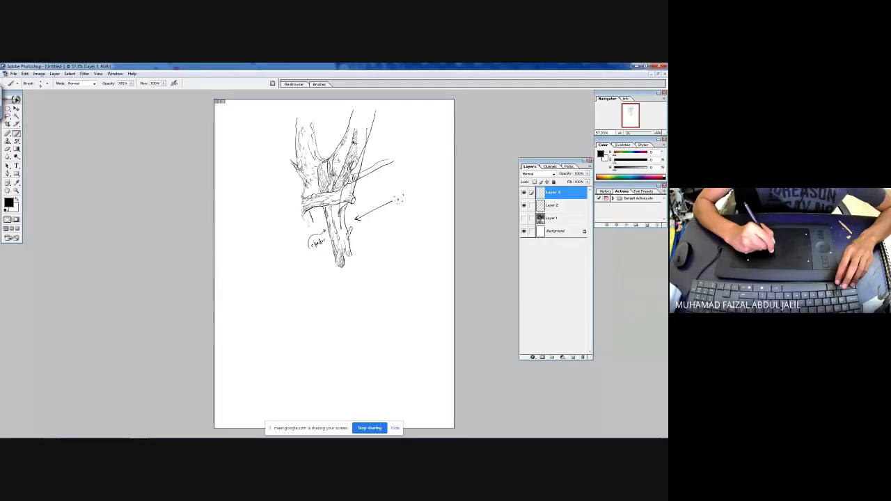
pyautogui.moveTo(345, 218); pyautogui.dragTo(377, 297)
pyautogui.hotkey('ctrl', '+')
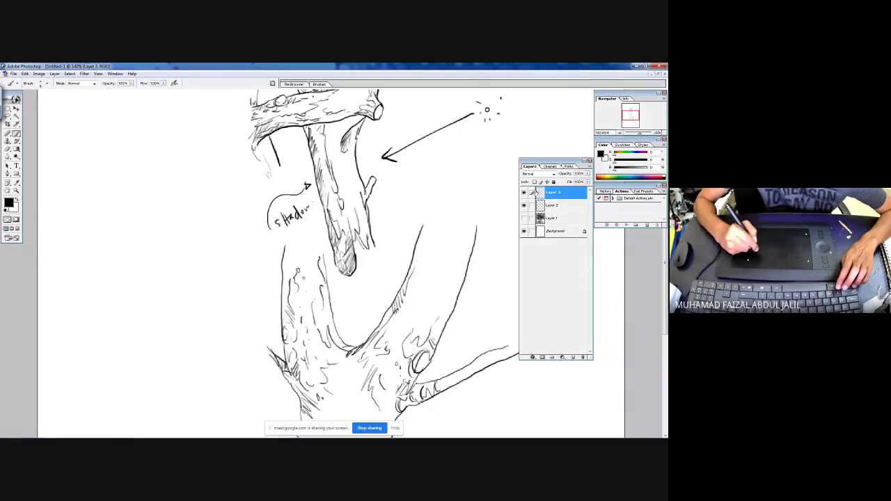
# Step: Compare Layer 2 and Layer 3 by toggling their visibility, leaving Layer 3 hidden
pyautogui.click(524, 193)
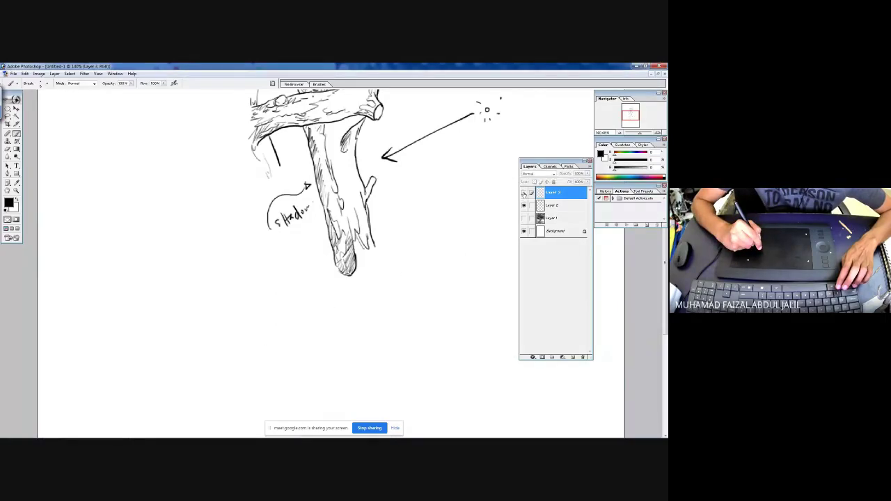
pyautogui.click(524, 194)
pyautogui.click(524, 193)
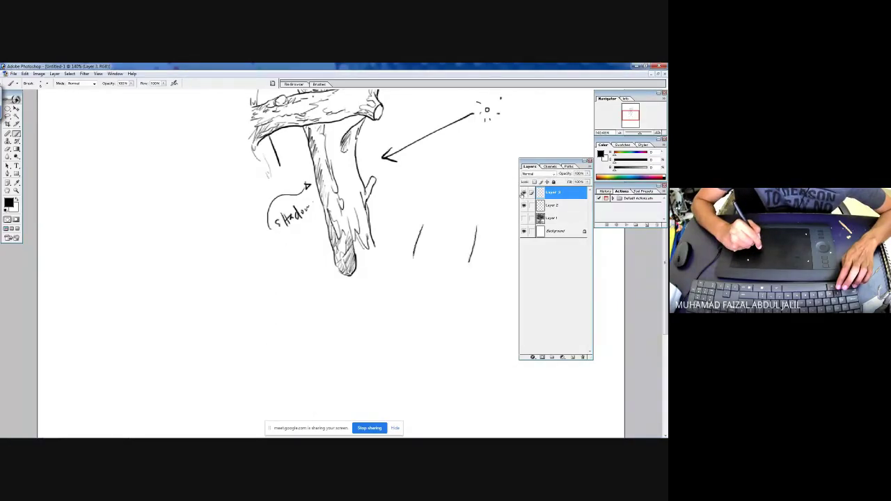
pyautogui.click(524, 193)
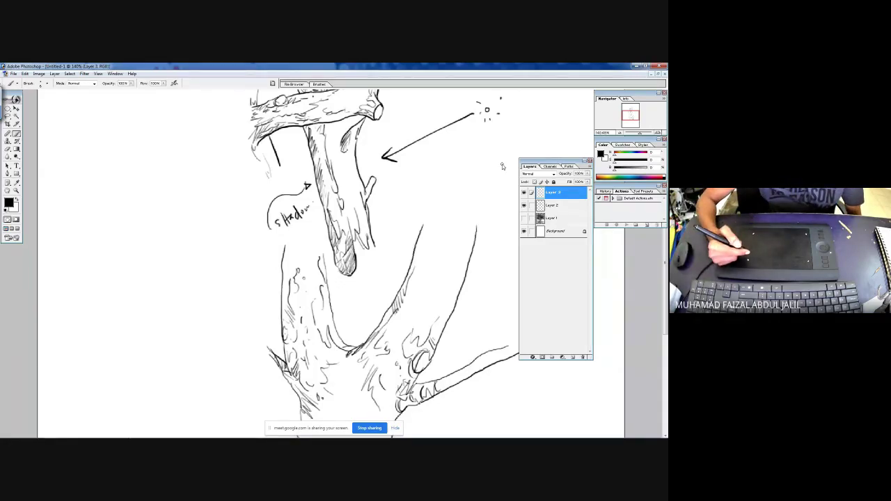
pyautogui.click(523, 206)
pyautogui.click(524, 206)
pyautogui.click(523, 194)
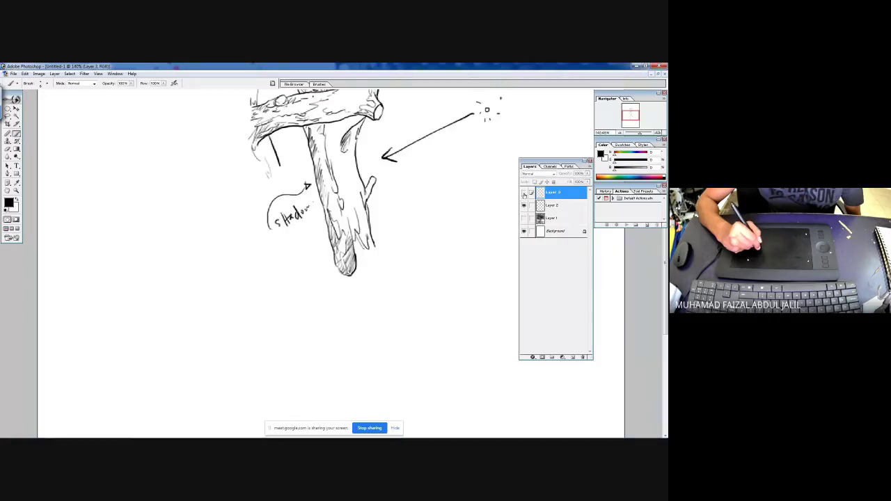
pyautogui.click(523, 194)
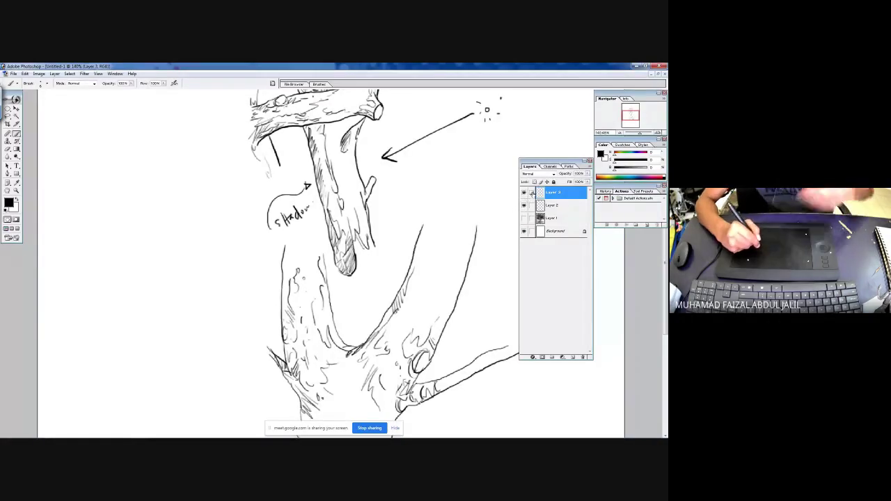
pyautogui.hotkey('ctrl', '0')
pyautogui.click(524, 193)
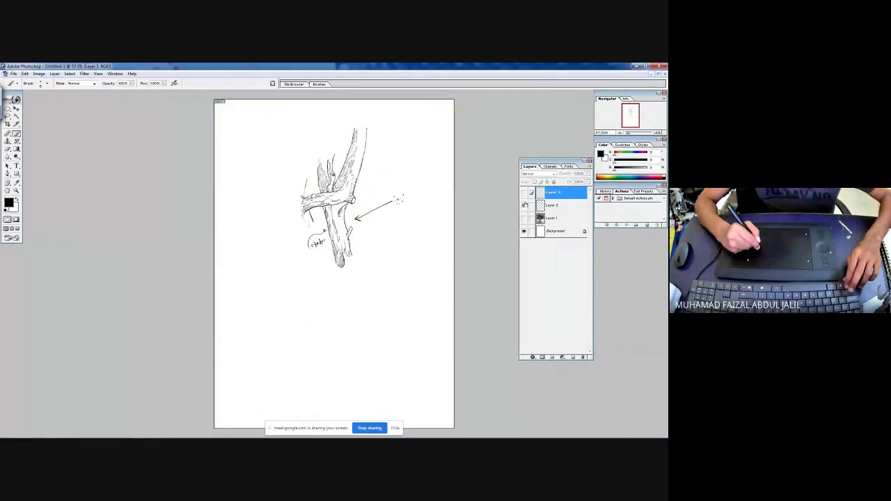
# Step: Check the brush size in the Brush presets and zoom in on the tree drawing
pyautogui.click(47, 83)
pyautogui.press('Escape')
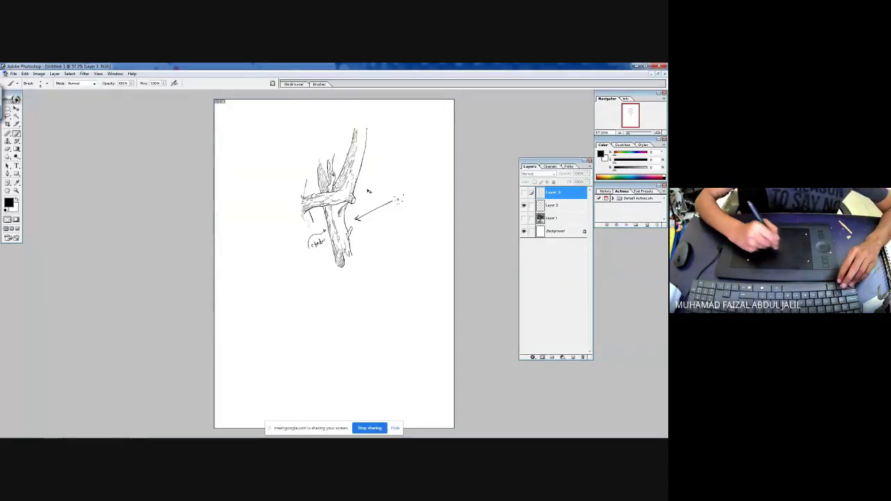
pyautogui.moveTo(285, 158); pyautogui.dragTo(391, 273)
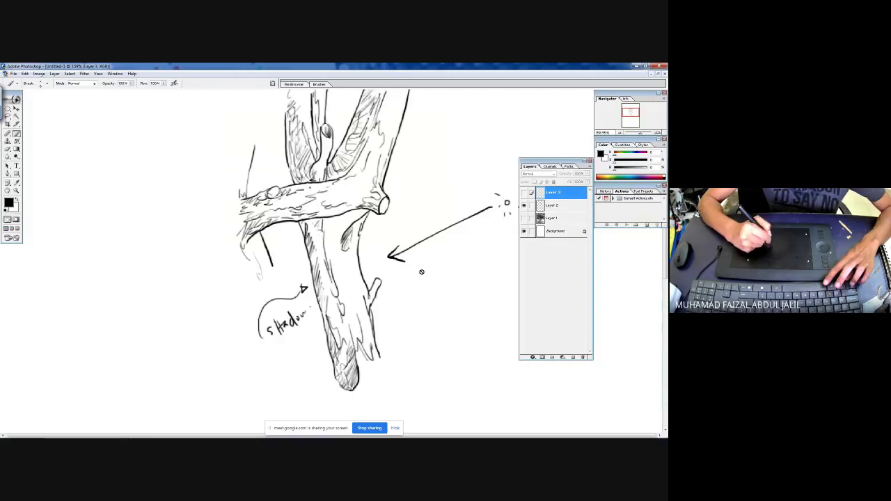
# Step: Show the faded tree photo under Layer 2's sketch and make Layer 2 the active layer
pyautogui.click(524, 206)
pyautogui.click(524, 217)
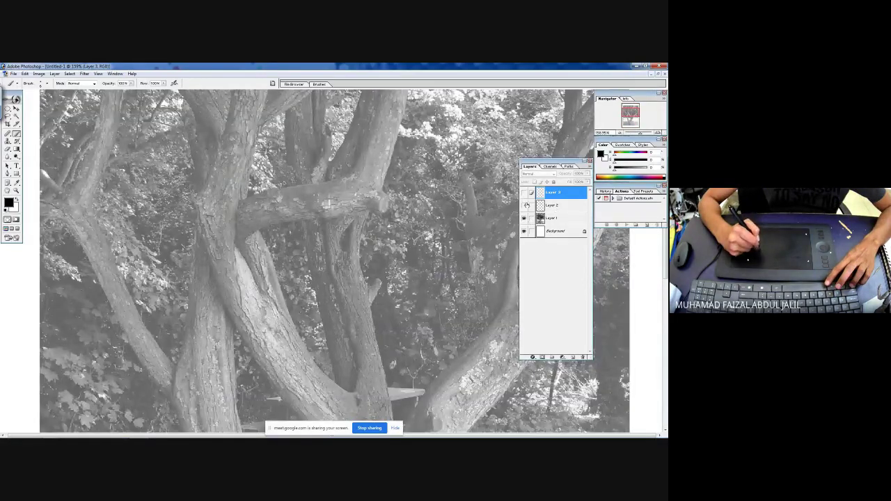
pyautogui.click(524, 205)
pyautogui.scroll(3, 241, 135)
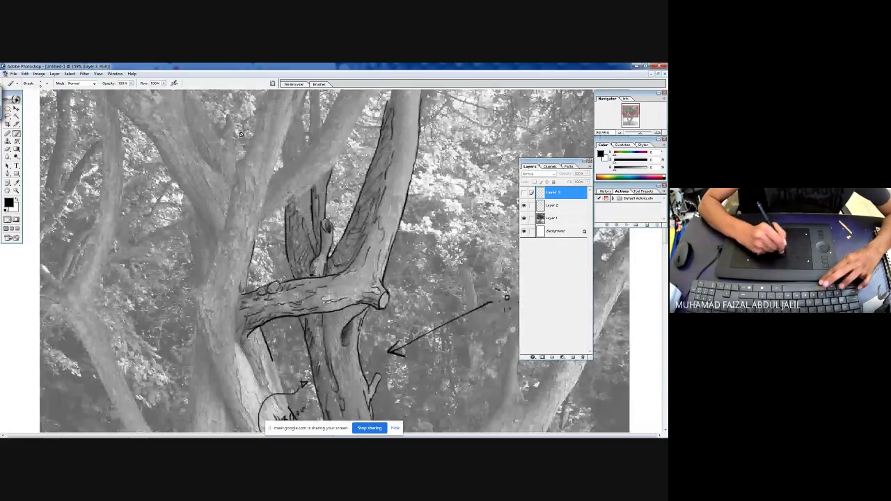
pyautogui.hotkey('alt', '[')
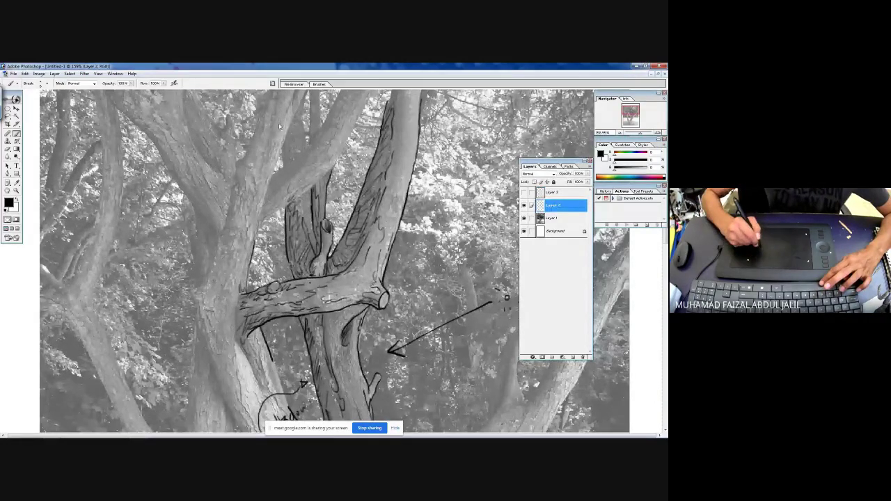
# Step: Trace the branch outline and the left trunk's edge in black ink
pyautogui.moveTo(269, 98)
pyautogui.mouseDown()
pyautogui.moveTo(237, 162)
pyautogui.moveTo(243, 177)
pyautogui.moveTo(235, 170)
pyautogui.moveTo(239, 183)
pyautogui.moveTo(233, 177)
pyautogui.moveTo(218, 238)
pyautogui.moveTo(229, 241)
pyautogui.moveTo(228, 230)
pyautogui.moveTo(243, 239)
pyautogui.moveTo(231, 222)
pyautogui.moveTo(238, 178)
pyautogui.moveTo(243, 186)
pyautogui.moveTo(256, 156)
pyautogui.moveTo(280, 153)
pyautogui.moveTo(263, 207)
pyautogui.moveTo(191, 291)
pyautogui.moveTo(208, 315)
pyautogui.mouseUp()
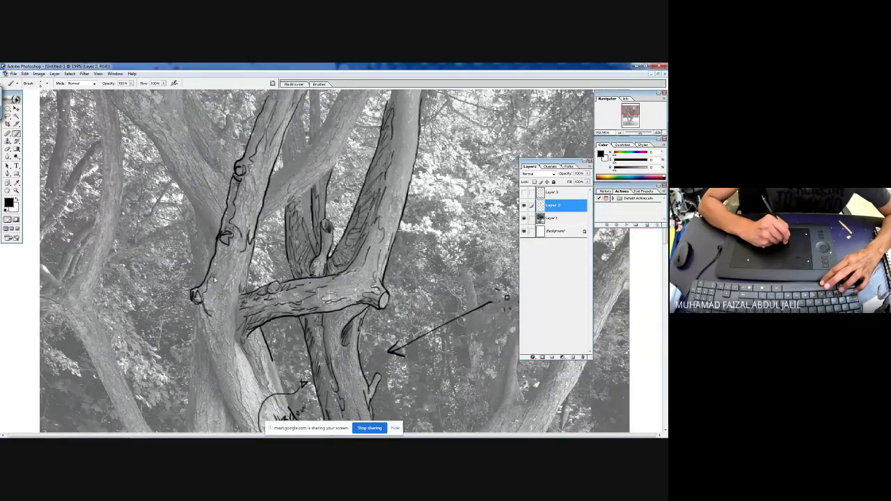
pyautogui.moveTo(223, 246)
pyautogui.mouseDown()
pyautogui.moveTo(253, 257)
pyautogui.moveTo(243, 285)
pyautogui.mouseUp()
pyautogui.scroll(-3, 211, 301)
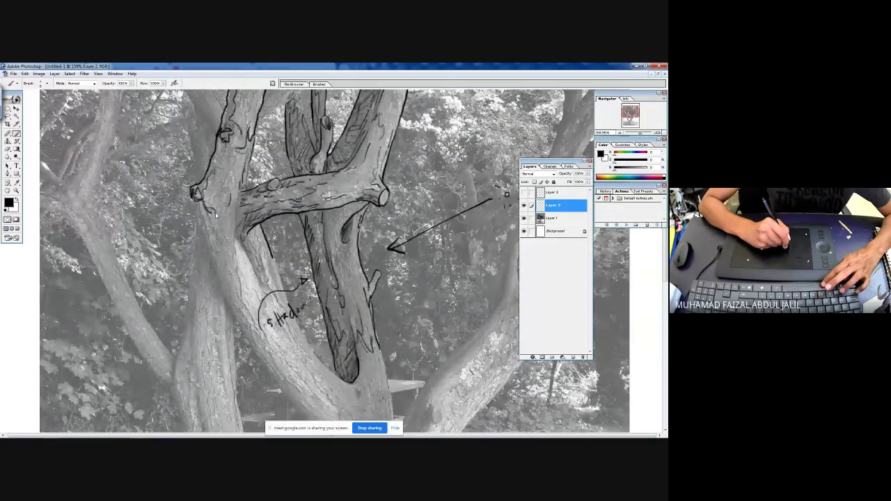
pyautogui.moveTo(196, 196); pyautogui.dragTo(210, 252)
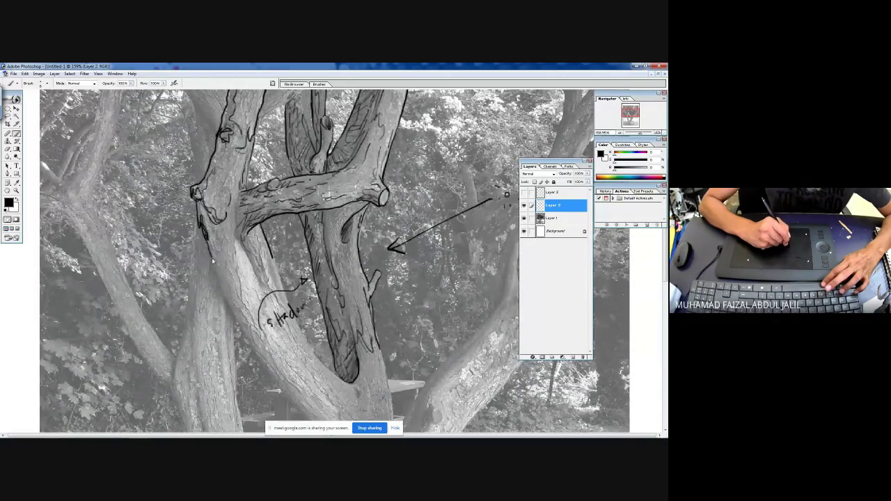
pyautogui.moveTo(223, 291)
pyautogui.mouseDown()
pyautogui.moveTo(254, 353)
pyautogui.moveTo(231, 295)
pyautogui.moveTo(238, 279)
pyautogui.moveTo(218, 250)
pyautogui.moveTo(222, 277)
pyautogui.moveTo(228, 284)
pyautogui.moveTo(227, 215)
pyautogui.mouseUp()
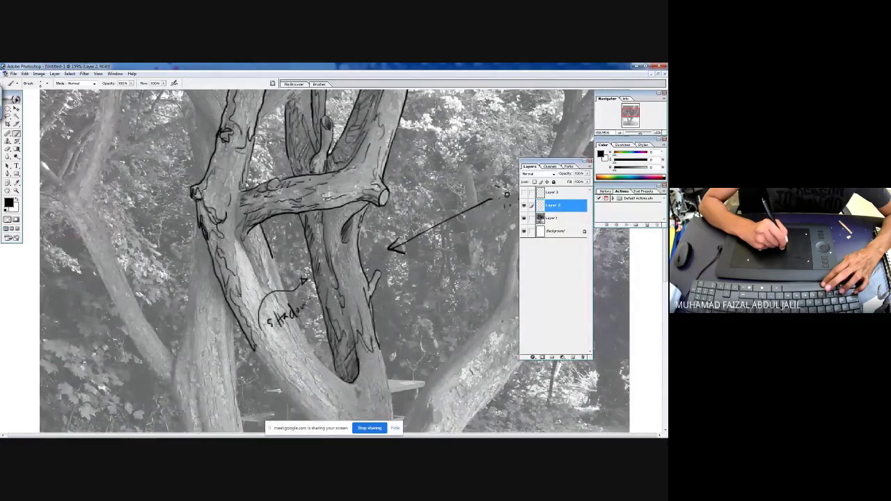
pyautogui.moveTo(245, 182)
pyautogui.mouseDown()
pyautogui.moveTo(235, 234)
pyautogui.moveTo(257, 284)
pyautogui.moveTo(316, 340)
pyautogui.moveTo(334, 417)
pyautogui.mouseUp()
# Step: Add a short stroke at the branch top, then hide the tree photo
pyautogui.scroll(-3, 258, 306)
pyautogui.scroll(3, 254, 223)
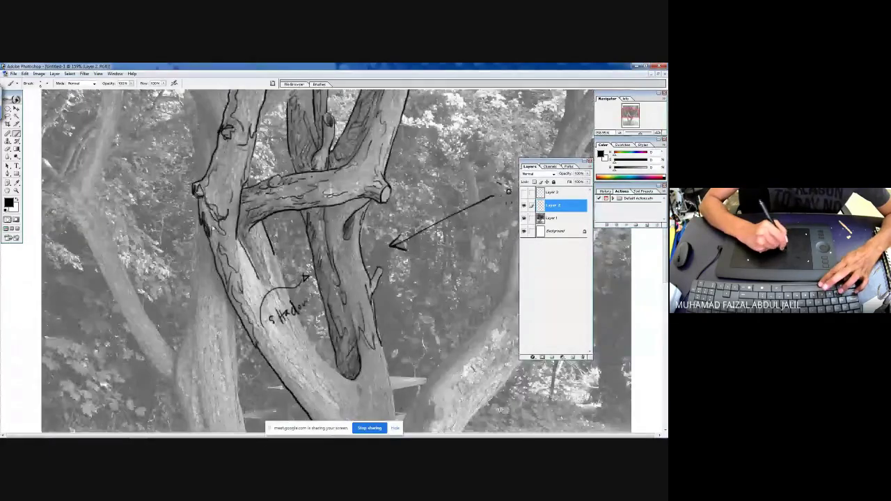
pyautogui.scroll(1, 224, 165)
pyautogui.scroll(2, 224, 165)
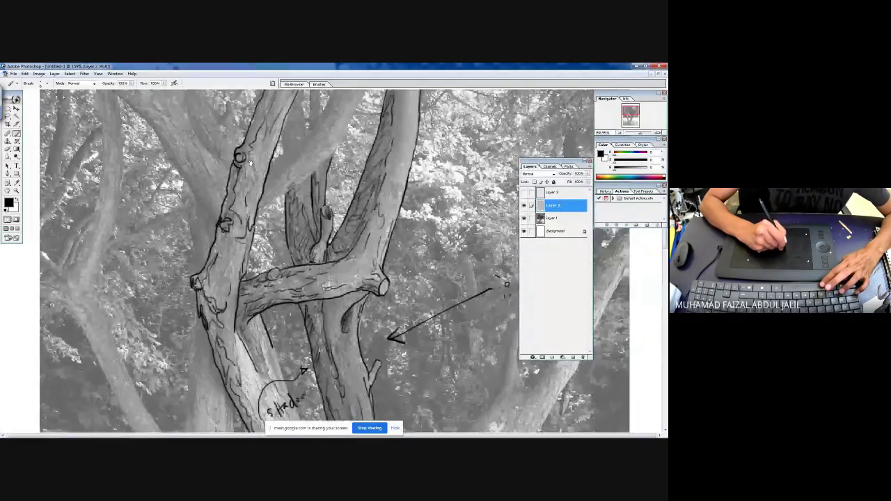
pyautogui.scroll(2, 278, 146)
pyautogui.moveTo(297, 129)
pyautogui.mouseDown()
pyautogui.moveTo(235, 251)
pyautogui.moveTo(220, 315)
pyautogui.mouseUp()
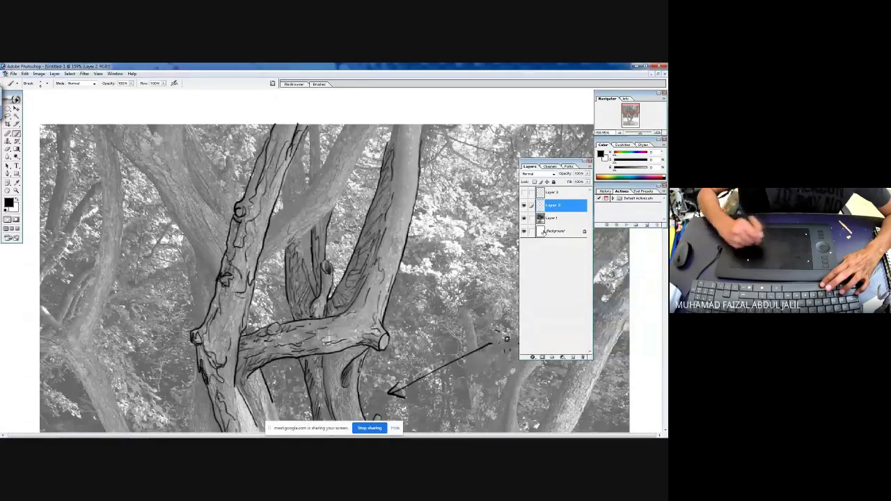
pyautogui.click(524, 218)
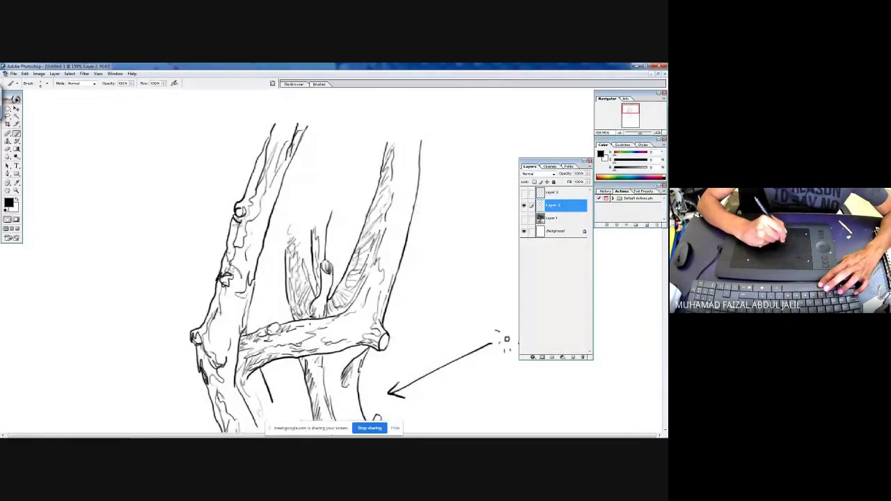
# Step: Hatch along the branch's left edge, then fit the page and zoom into the tree's middle
pyautogui.scroll(-3, 261, 290)
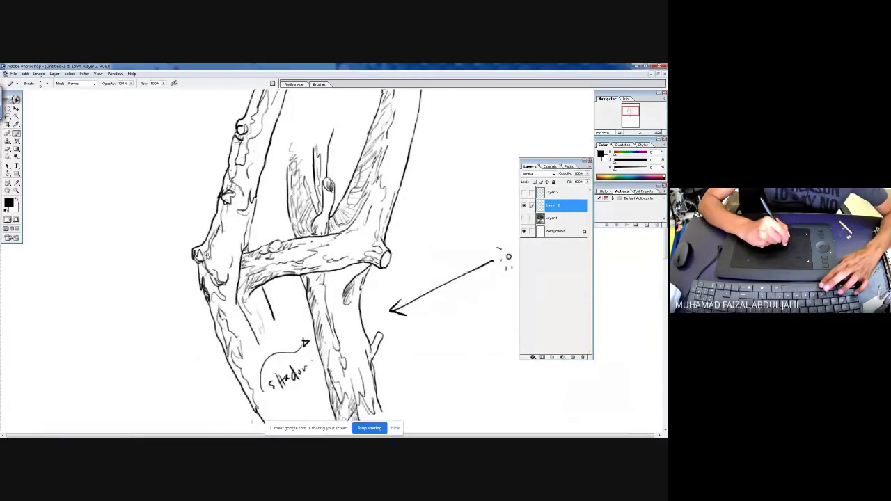
pyautogui.moveTo(206, 280); pyautogui.dragTo(249, 389)
pyautogui.moveTo(206, 248); pyautogui.dragTo(237, 255)
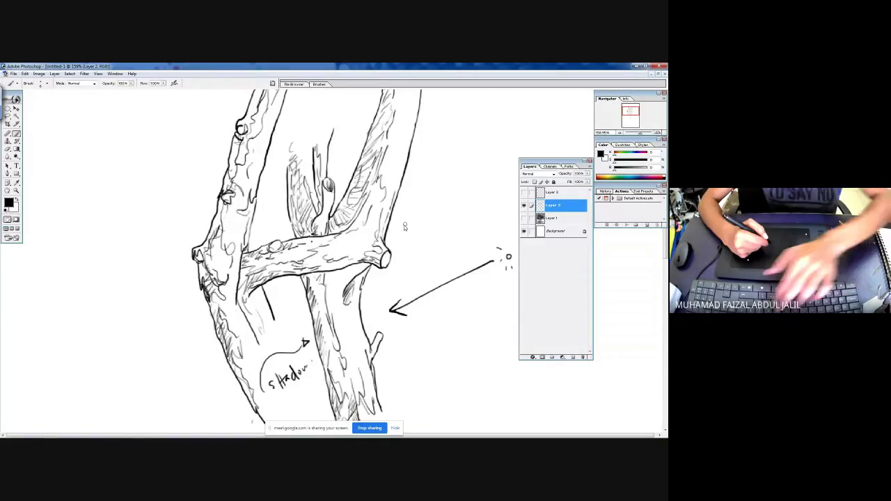
pyautogui.hotkey('ctrl', '0')
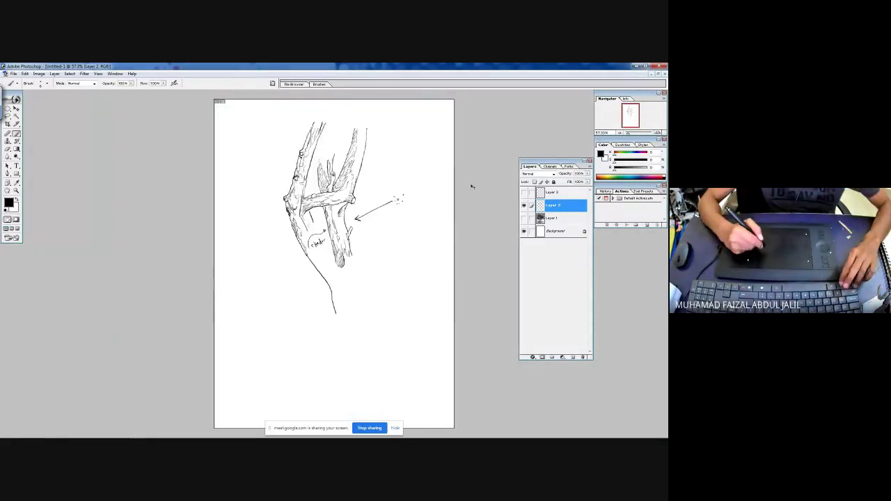
pyautogui.moveTo(268, 125); pyautogui.dragTo(400, 279)
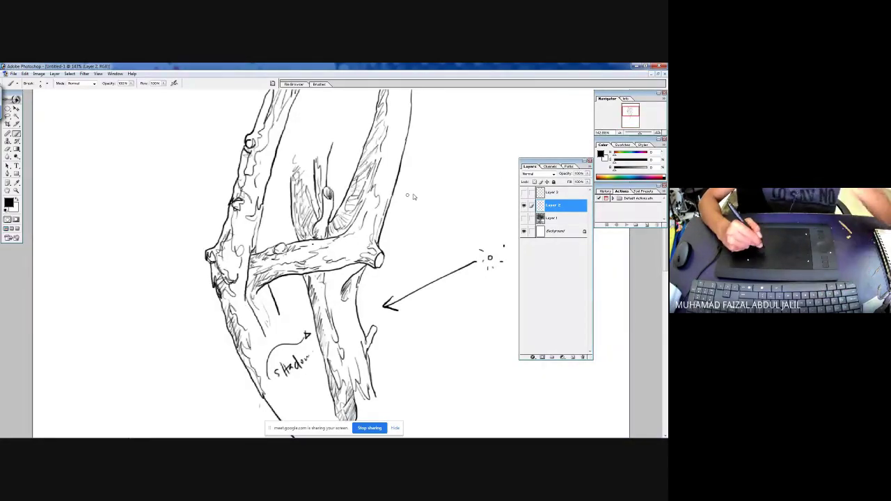
# Step: Handwrite the 'Contour Line' label near the top left of the sketch
pyautogui.moveTo(156, 144); pyautogui.dragTo(186, 139)
pyautogui.moveTo(139, 115)
pyautogui.mouseDown()
pyautogui.moveTo(133, 137)
pyautogui.moveTo(149, 121)
pyautogui.moveTo(167, 126)
pyautogui.mouseUp()
pyautogui.moveTo(167, 103); pyautogui.dragTo(170, 126)
pyautogui.moveTo(165, 115); pyautogui.dragTo(174, 114)
pyautogui.moveTo(175, 124); pyautogui.dragTo(205, 106)
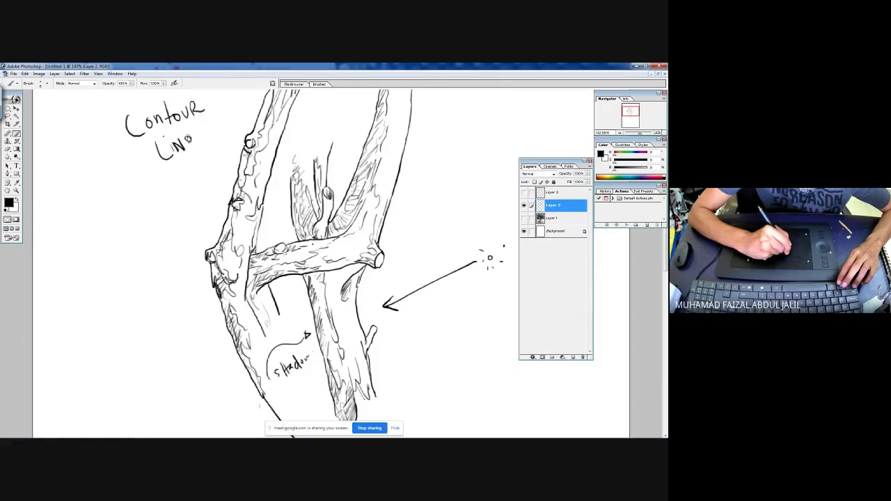
pyautogui.moveTo(188, 142); pyautogui.dragTo(198, 139)
pyautogui.moveTo(170, 183)
pyautogui.mouseDown()
pyautogui.moveTo(172, 173)
pyautogui.moveTo(187, 184)
pyautogui.moveTo(197, 167)
pyautogui.moveTo(218, 174)
pyautogui.mouseUp()
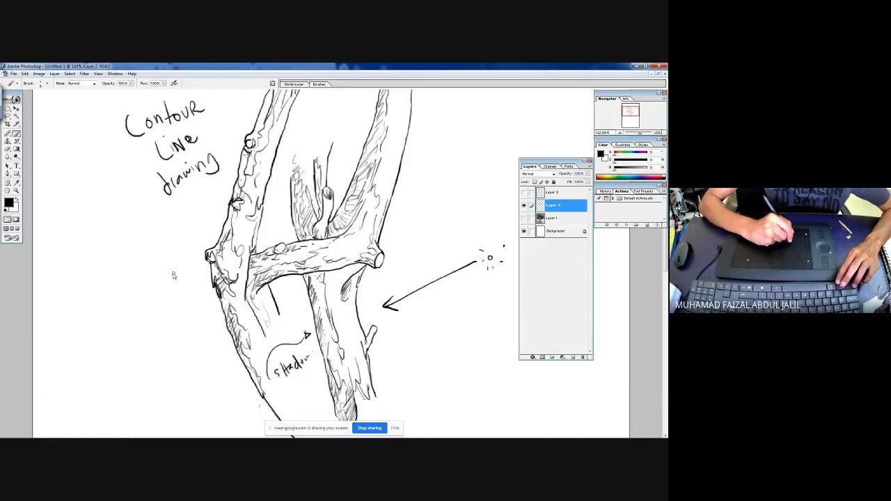
# Step: Handwrite 'Observation' beside the tree and begin 'exercise' beneath it
pyautogui.moveTo(122, 276)
pyautogui.mouseDown()
pyautogui.moveTo(144, 279)
pyautogui.moveTo(143, 289)
pyautogui.moveTo(152, 280)
pyautogui.moveTo(193, 281)
pyautogui.moveTo(196, 260)
pyautogui.moveTo(199, 285)
pyautogui.mouseUp()
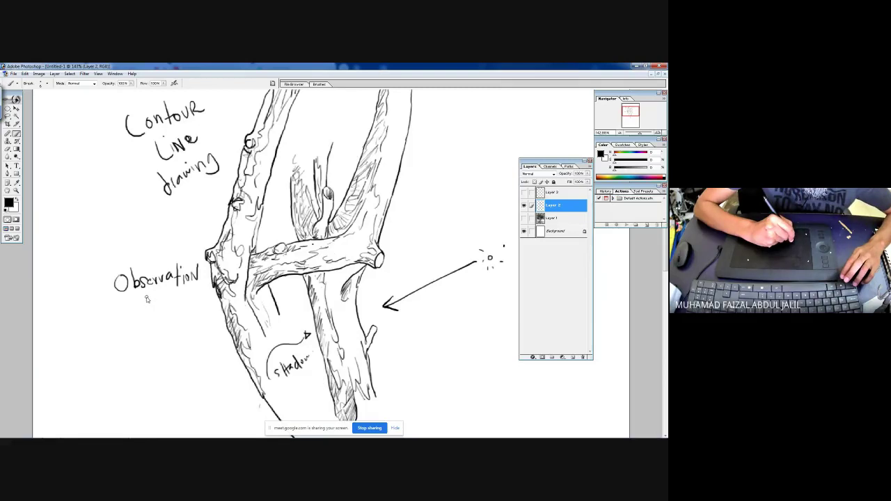
pyautogui.moveTo(144, 304); pyautogui.dragTo(141, 311)
pyautogui.moveTo(146, 301); pyautogui.dragTo(155, 311)
pyautogui.moveTo(154, 300)
pyautogui.mouseDown()
pyautogui.moveTo(147, 311)
pyautogui.moveTo(199, 311)
pyautogui.mouseUp()
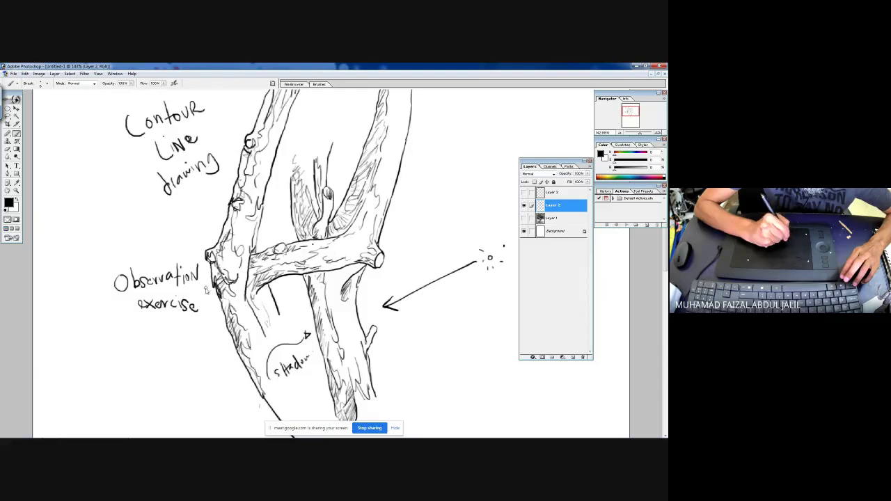
# Step: Show the tree photo instead of the sketch, add a new layer, and trace the trunk's edges
pyautogui.click(523, 206)
pyautogui.click(524, 218)
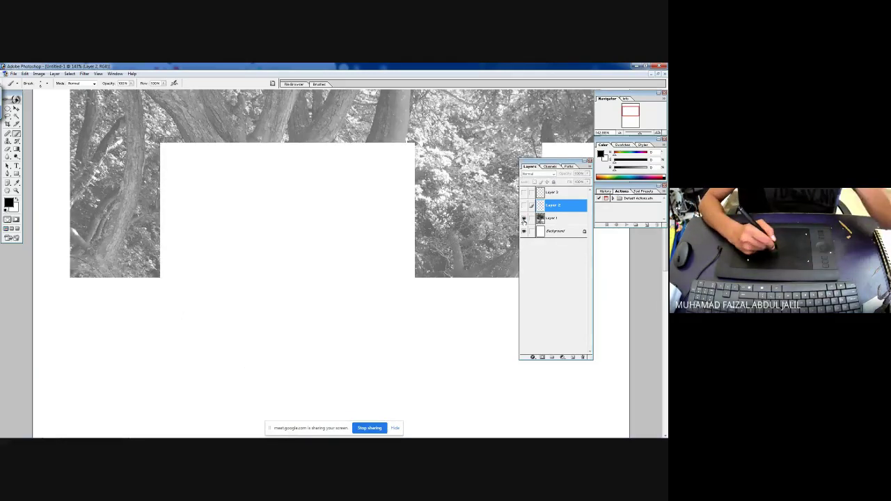
pyautogui.hotkey('ctrl', 'v')
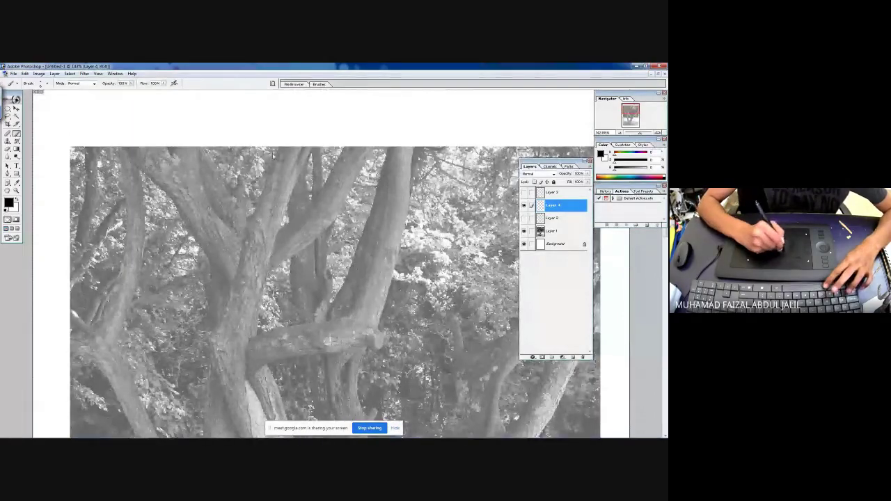
pyautogui.moveTo(281, 146); pyautogui.dragTo(216, 350)
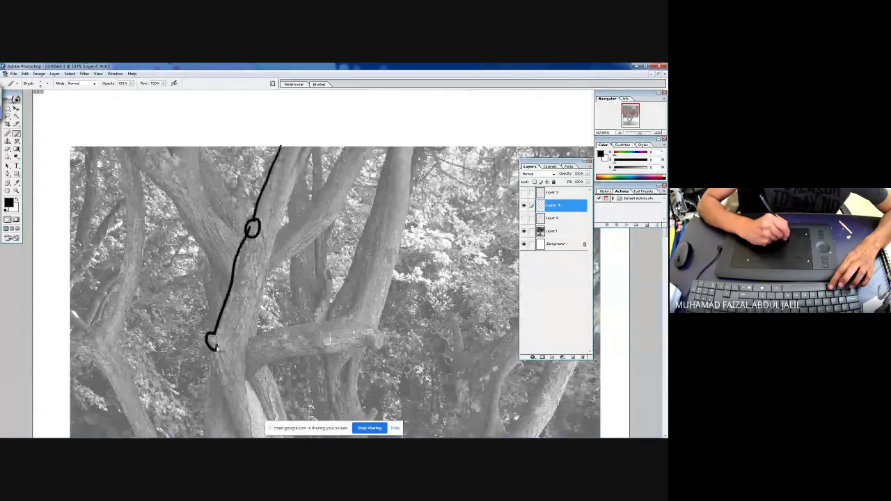
pyautogui.moveTo(309, 148)
pyautogui.mouseDown()
pyautogui.moveTo(289, 182)
pyautogui.moveTo(255, 379)
pyautogui.mouseUp()
pyautogui.scroll(-5, 245, 360)
pyautogui.moveTo(209, 224); pyautogui.dragTo(255, 343)
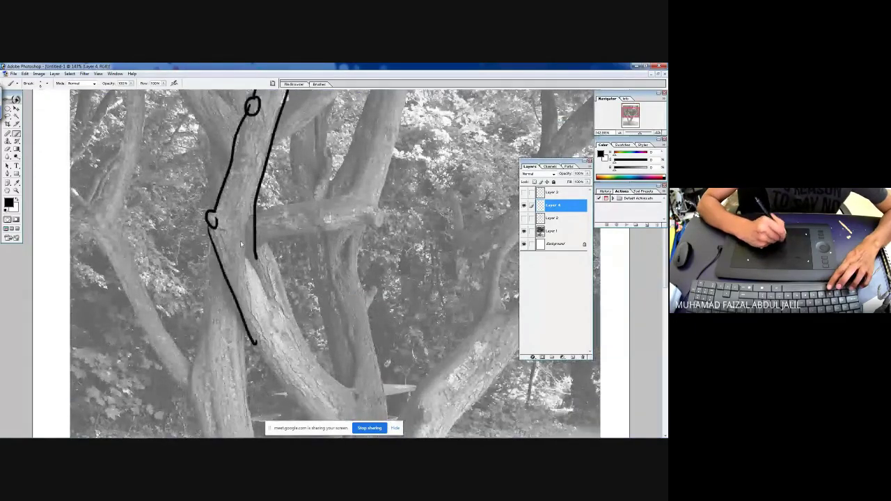
pyautogui.moveTo(241, 246); pyautogui.dragTo(271, 306)
pyautogui.moveTo(266, 238)
pyautogui.mouseDown()
pyautogui.moveTo(315, 348)
pyautogui.moveTo(349, 391)
pyautogui.mouseUp()
pyautogui.moveTo(253, 338); pyautogui.dragTo(317, 422)
# Step: Outline the crossing horizontal branch and the upper branches
pyautogui.moveTo(258, 255); pyautogui.dragTo(352, 226)
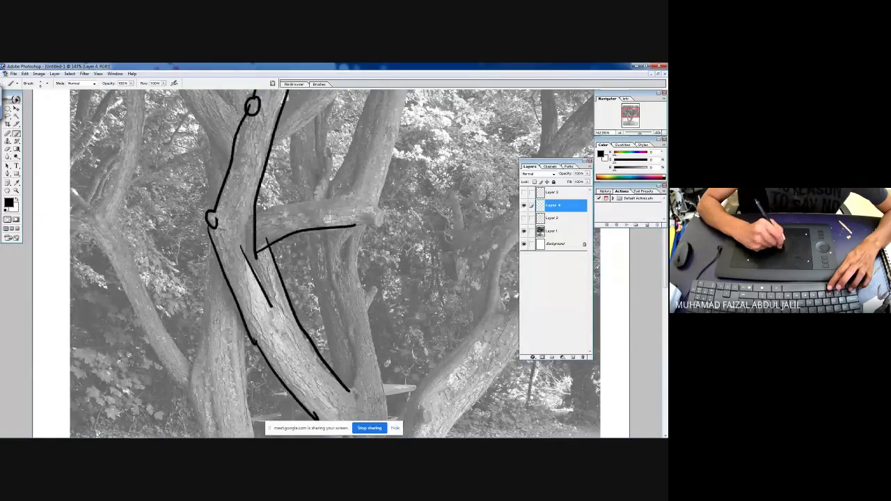
pyautogui.moveTo(262, 204)
pyautogui.mouseDown()
pyautogui.moveTo(357, 193)
pyautogui.moveTo(367, 155)
pyautogui.mouseUp()
pyautogui.moveTo(328, 202)
pyautogui.mouseDown()
pyautogui.moveTo(373, 94)
pyautogui.moveTo(369, 209)
pyautogui.mouseUp()
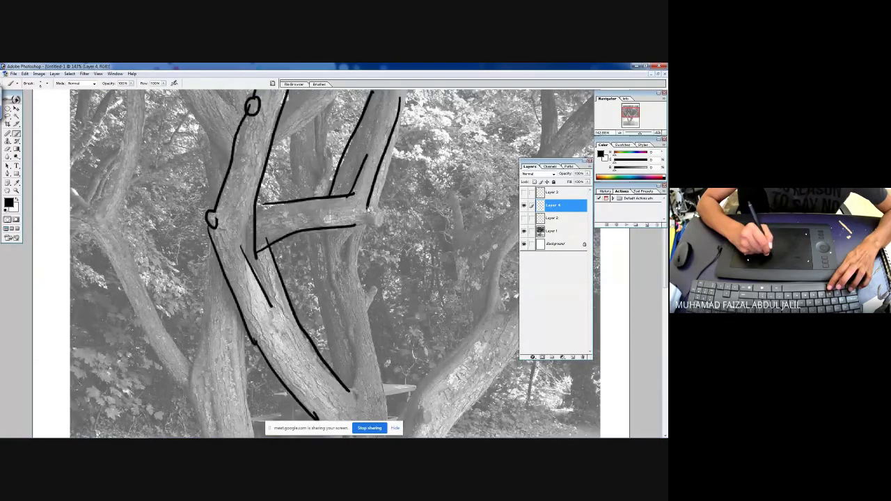
pyautogui.moveTo(326, 116); pyautogui.dragTo(327, 192)
pyautogui.moveTo(293, 130); pyautogui.dragTo(297, 197)
pyautogui.moveTo(308, 132); pyautogui.dragTo(308, 168)
pyautogui.moveTo(267, 143)
pyautogui.mouseDown()
pyautogui.moveTo(324, 98)
pyautogui.moveTo(322, 89)
pyautogui.mouseUp()
# Step: Trace the small upper-left branches plus the central and right trunks, then fit the page
pyautogui.moveTo(171, 106); pyautogui.dragTo(218, 160)
pyautogui.moveTo(185, 121); pyautogui.dragTo(222, 163)
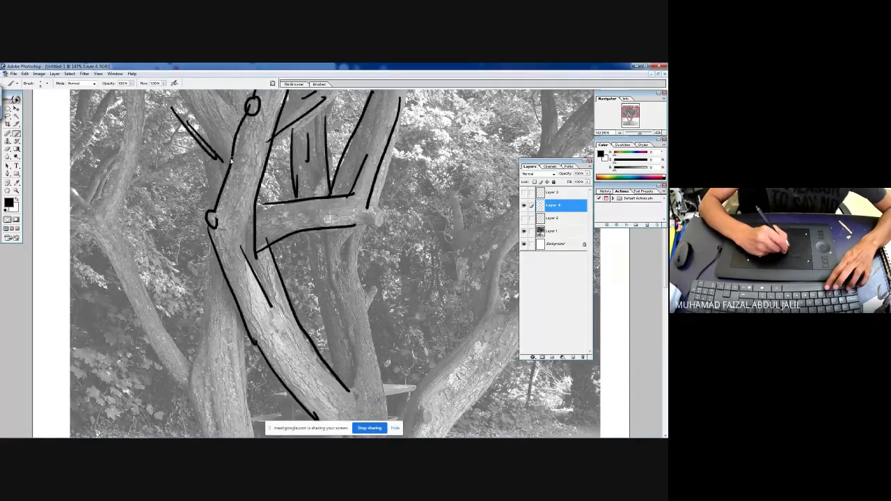
pyautogui.moveTo(205, 99); pyautogui.dragTo(237, 124)
pyautogui.moveTo(249, 119); pyautogui.dragTo(233, 133)
pyautogui.scroll(-3, 334, 264)
pyautogui.moveTo(304, 128); pyautogui.dragTo(341, 275)
pyautogui.moveTo(328, 149); pyautogui.dragTo(350, 282)
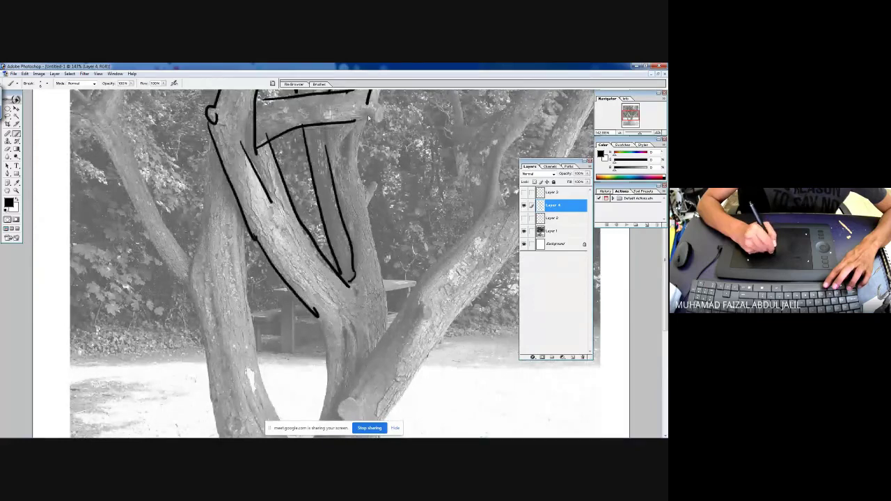
pyautogui.moveTo(368, 118)
pyautogui.mouseDown()
pyautogui.moveTo(362, 206)
pyautogui.moveTo(377, 209)
pyautogui.moveTo(382, 310)
pyautogui.mouseUp()
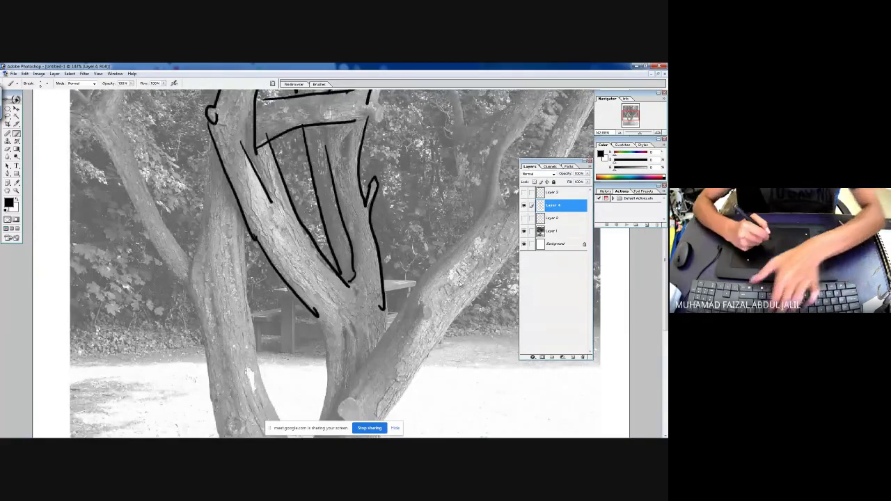
pyautogui.hotkey('ctrl', '0')
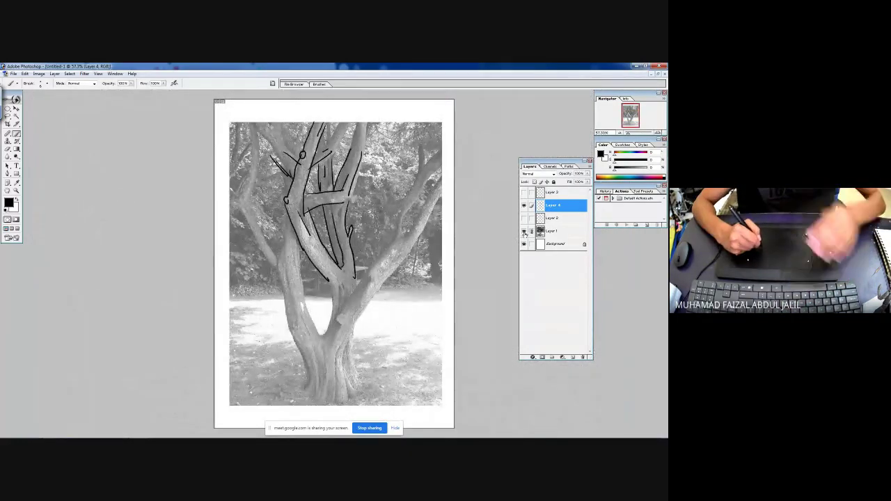
# Step: Hide the tree photo and toggle Layers 4, 2 and 3 to compare, ending with all drawings shown
pyautogui.click(523, 231)
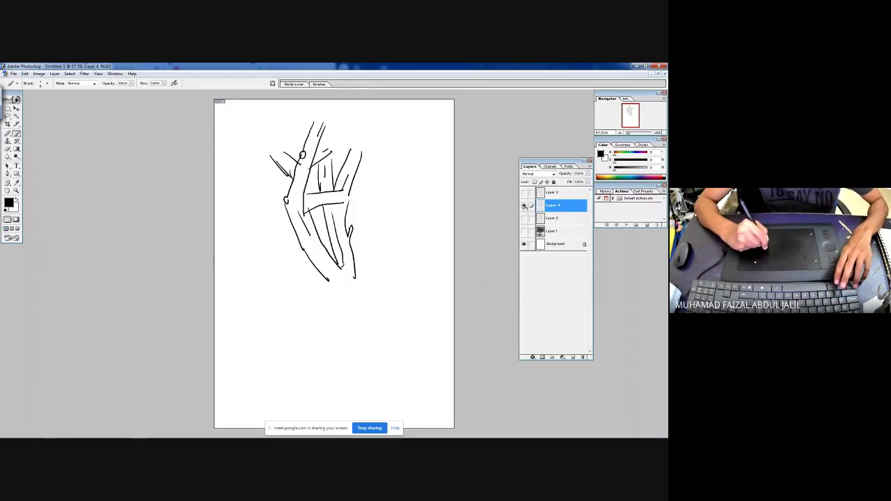
pyautogui.click(523, 206)
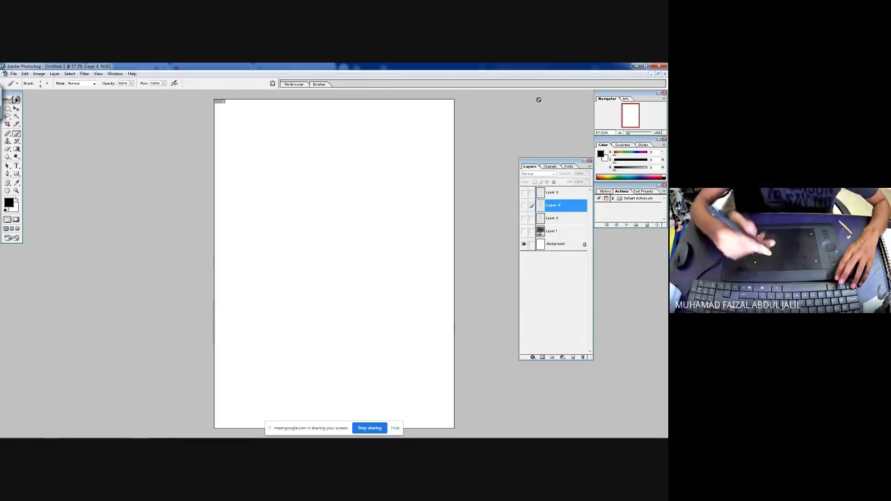
pyautogui.click(523, 220)
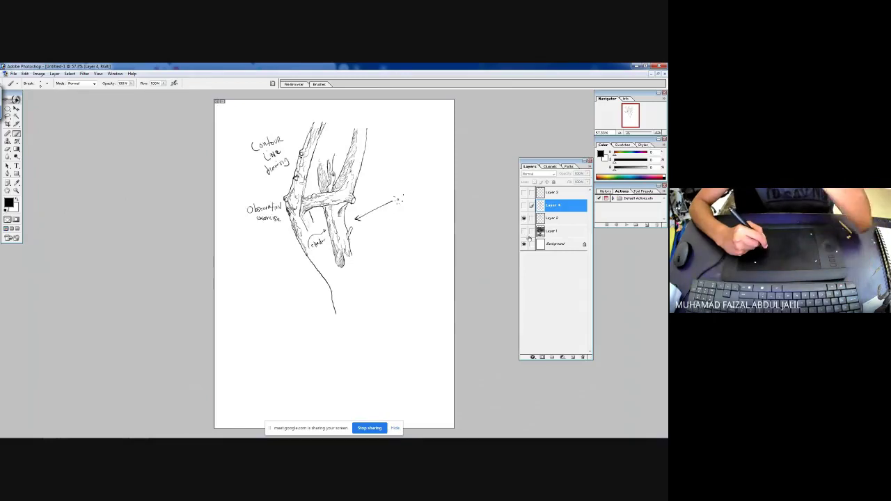
pyautogui.click(523, 193)
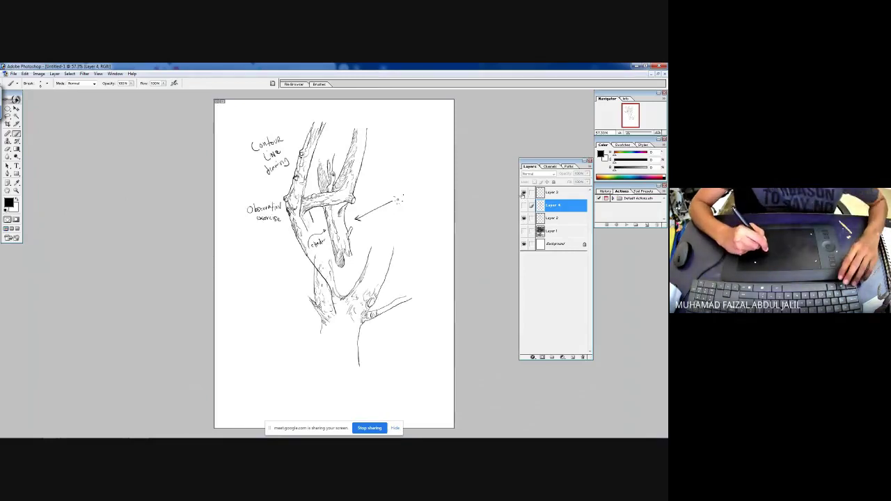
pyautogui.click(523, 193)
pyautogui.click(523, 192)
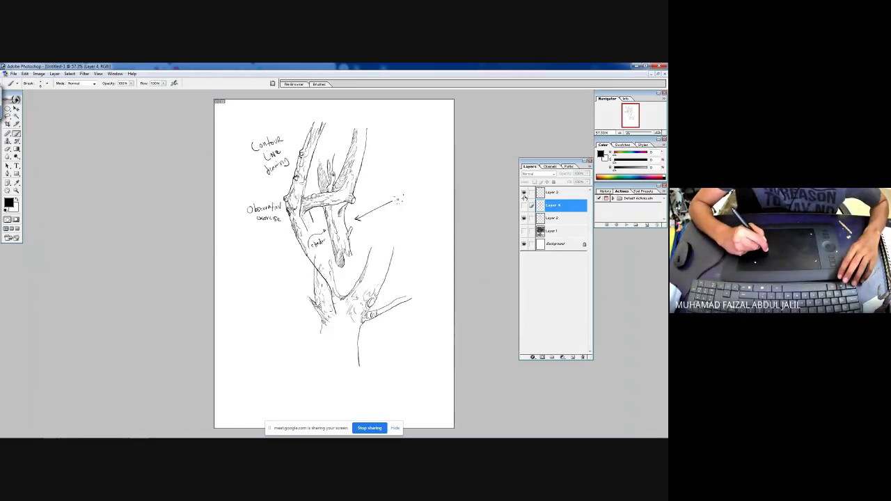
pyautogui.click(523, 193)
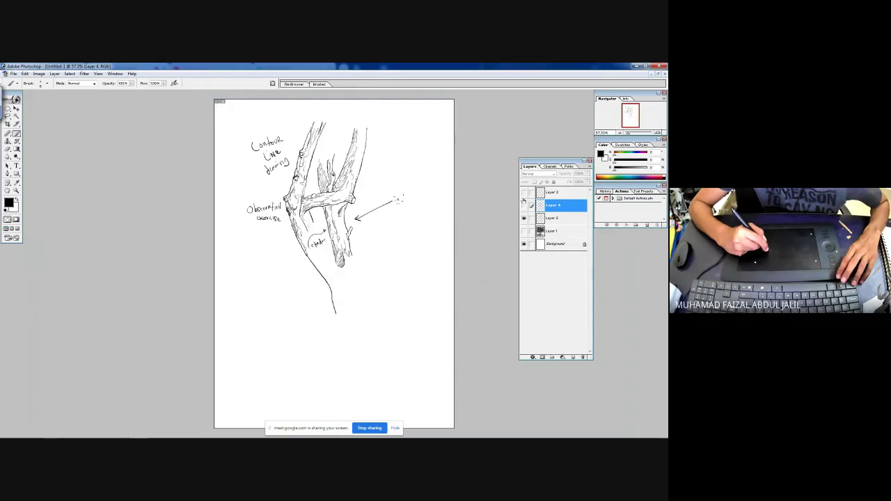
pyautogui.click(523, 193)
pyautogui.click(523, 193)
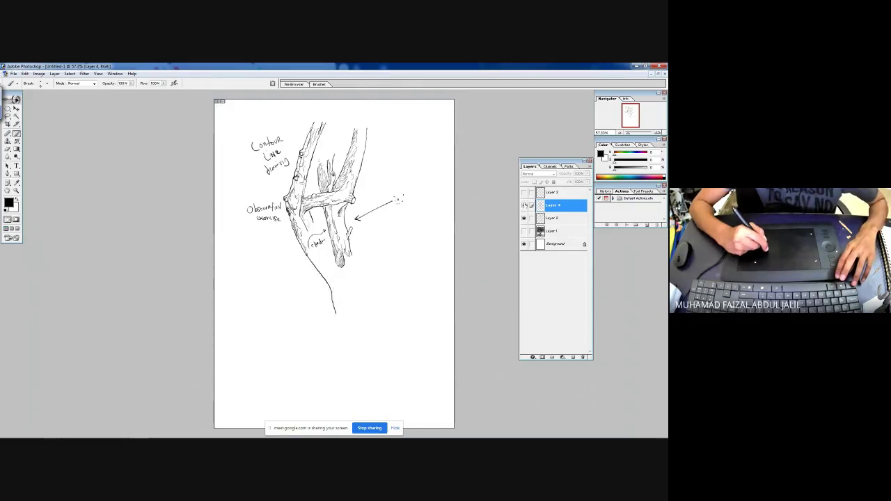
pyautogui.click(524, 194)
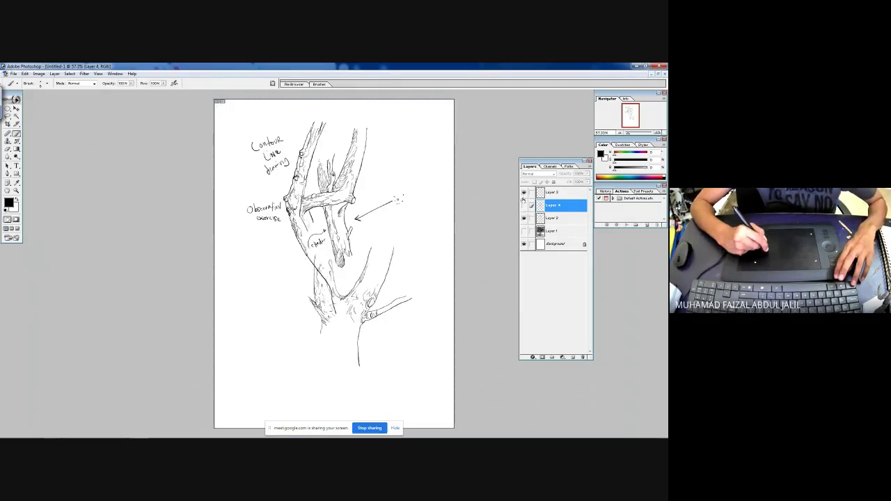
pyautogui.moveTo(523, 195)
pyautogui.mouseDown()
pyautogui.moveTo(521, 220)
pyautogui.moveTo(525, 198)
pyautogui.mouseUp()
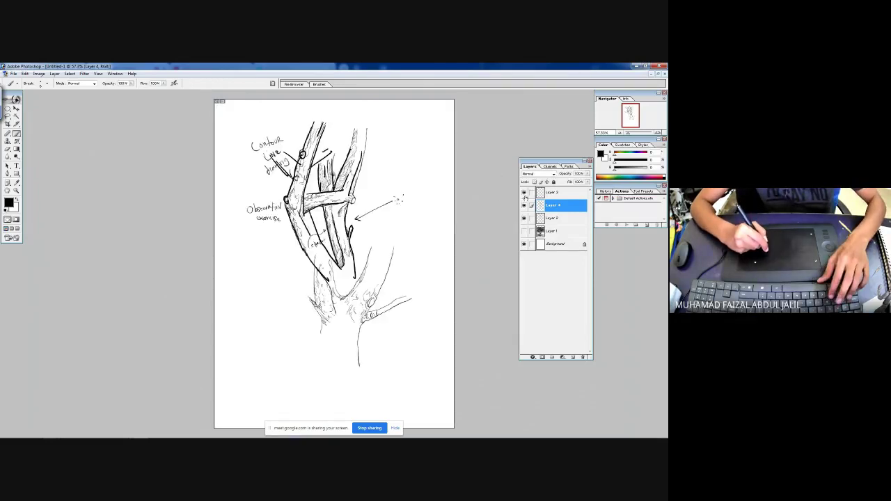
# Step: Hide the new contour tracing layer
pyautogui.hotkey('ctrl', 'o')
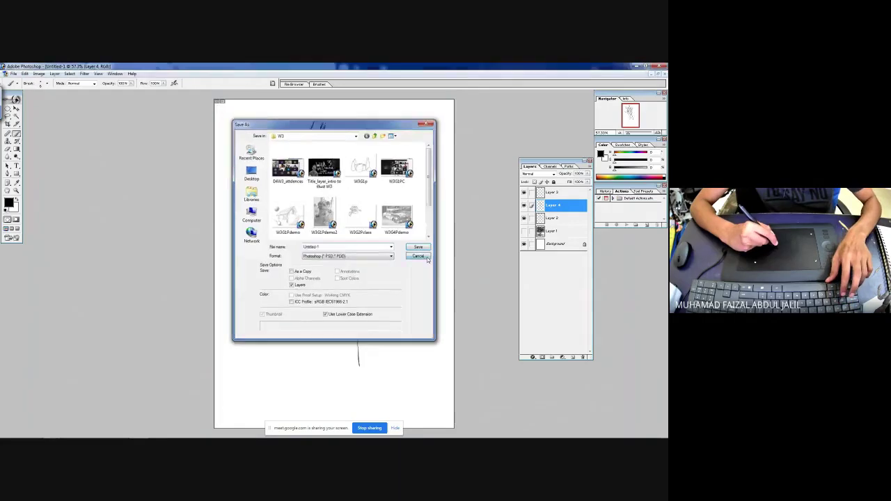
pyautogui.press('Escape')
pyautogui.click(523, 206)
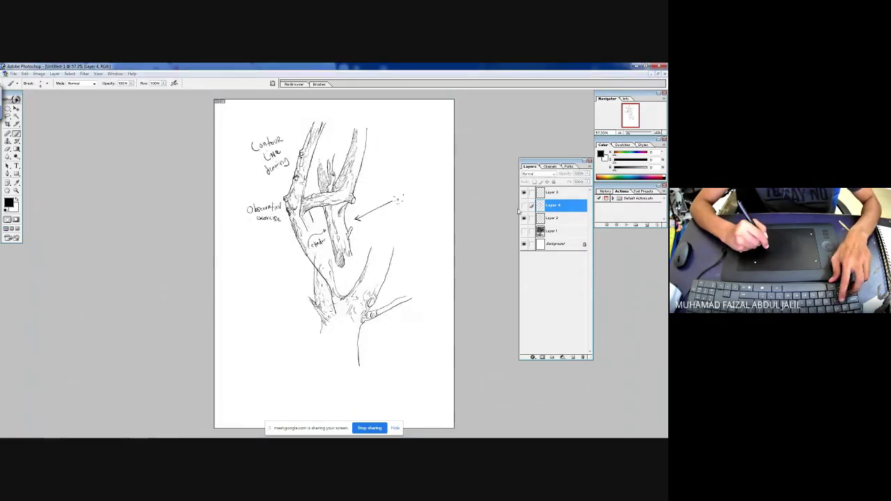
# Step: Save the layered drawing as W3G4Pdemo1.psd and dismiss the error message
pyautogui.hotkey('ctrl', 's')
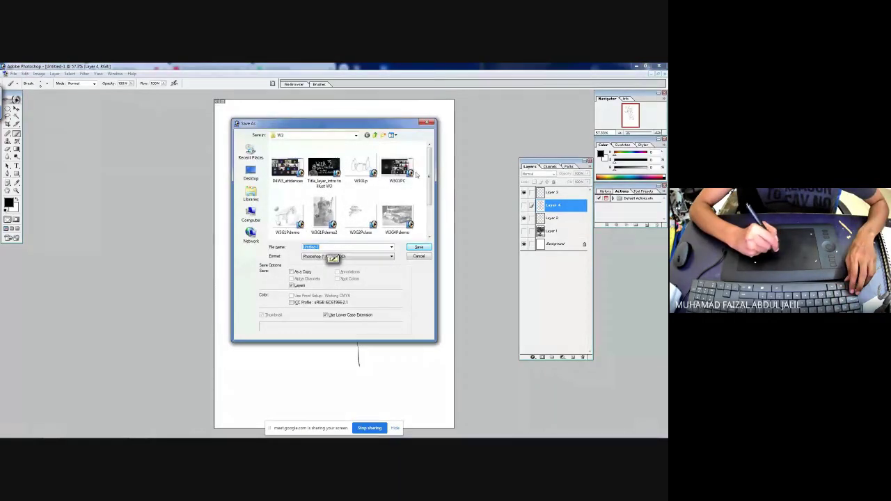
pyautogui.scroll(-2, 424, 174)
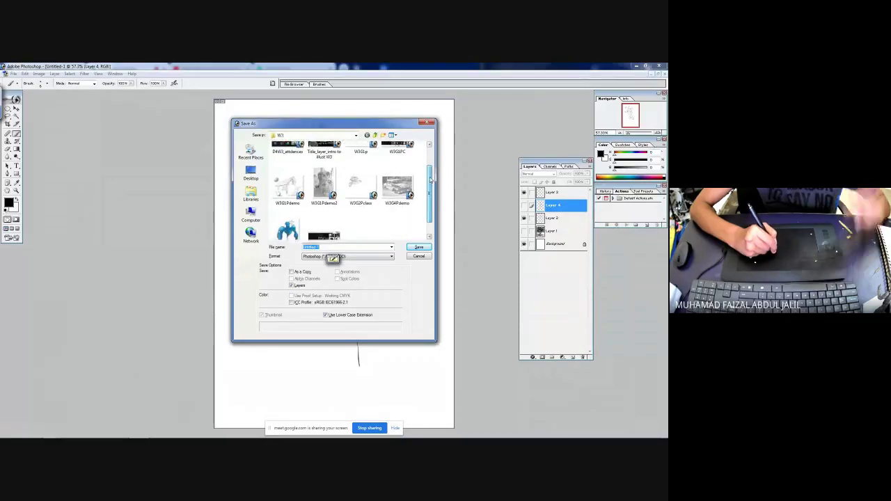
pyautogui.click(398, 174)
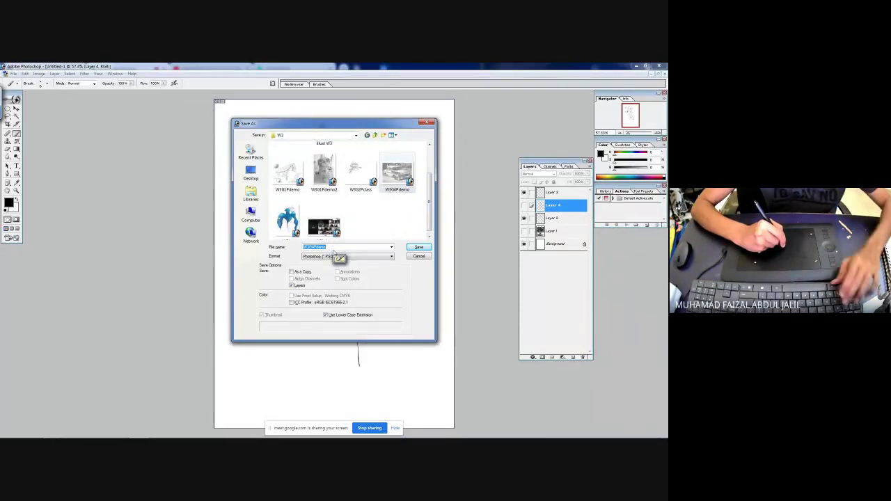
pyautogui.click(333, 247)
pyautogui.write('1')
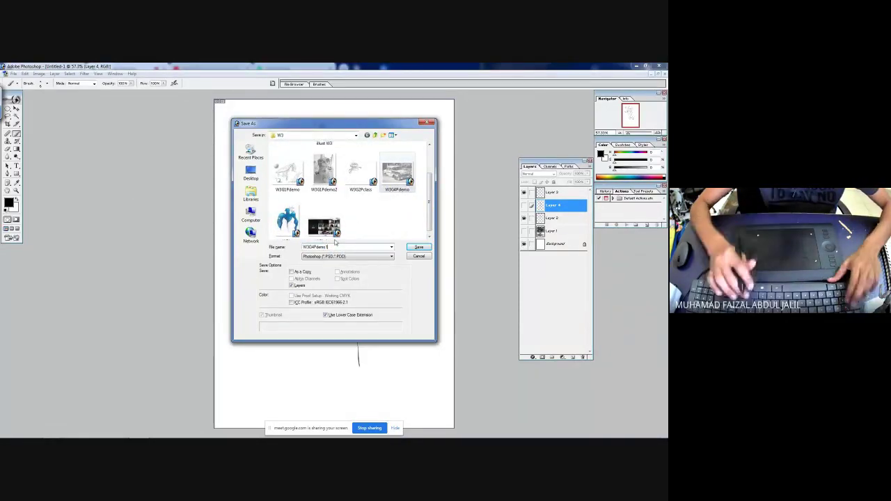
pyautogui.press('Return')
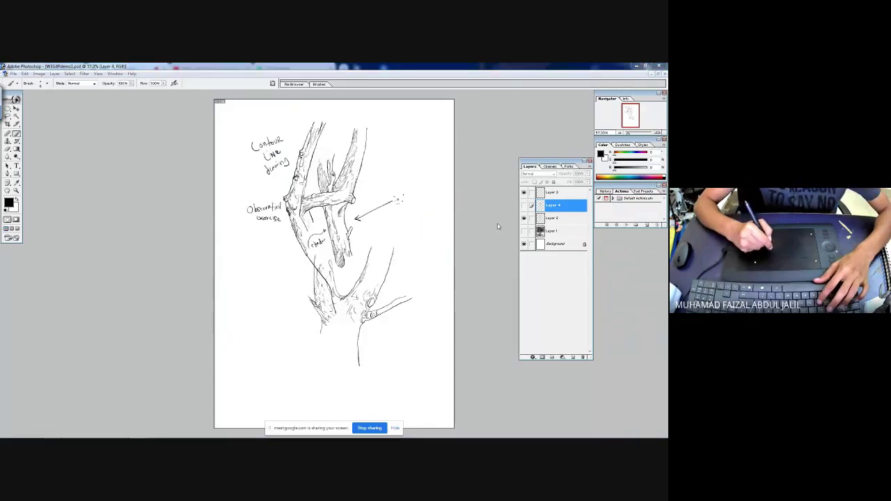
pyautogui.click(426, 202)
pyautogui.click(314, 196)
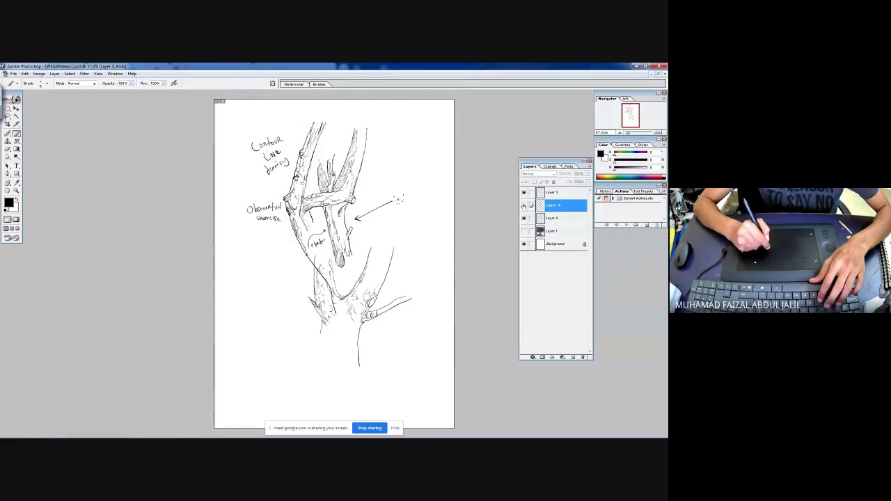
# Step: Bring the faded car photo document to the front and move its window aside
pyautogui.press('f')
pyautogui.press('f')
pyautogui.press('f')
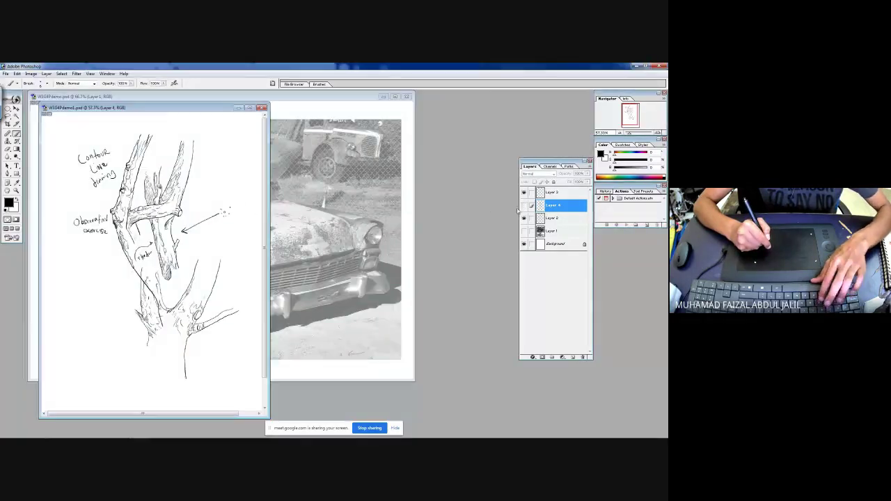
pyautogui.click(380, 203)
pyautogui.moveTo(326, 93)
pyautogui.mouseDown()
pyautogui.moveTo(467, 126)
pyautogui.moveTo(435, 129)
pyautogui.mouseUp()
# Step: Switch to the Google Meet window in Chrome
pyautogui.moveTo(95, 435)
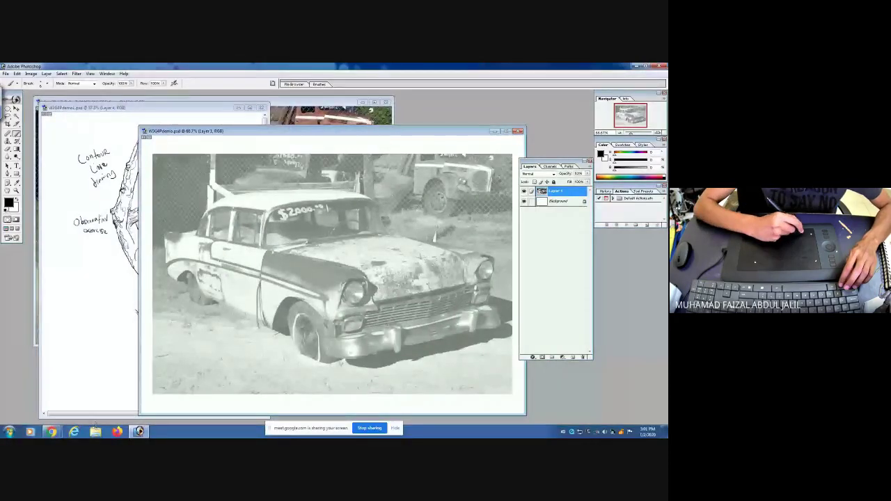
pyautogui.moveTo(53, 433)
pyautogui.click(71, 392)
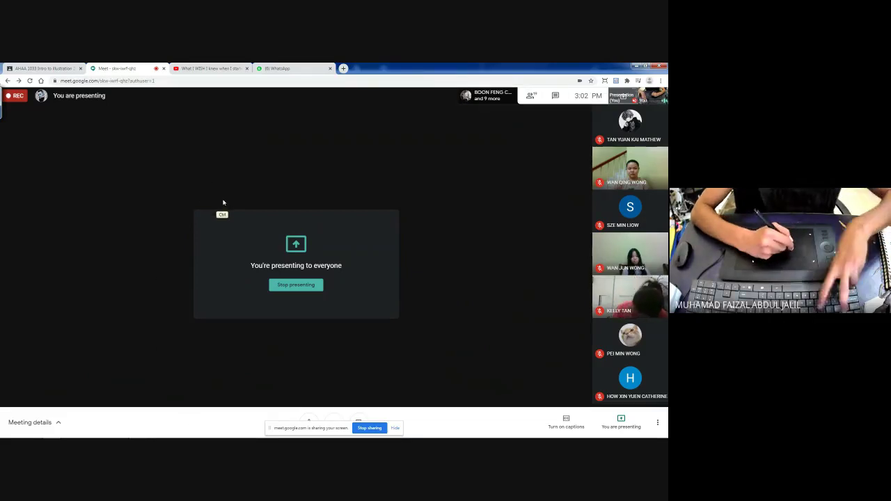
pyautogui.hotkey('ctrl', 't')
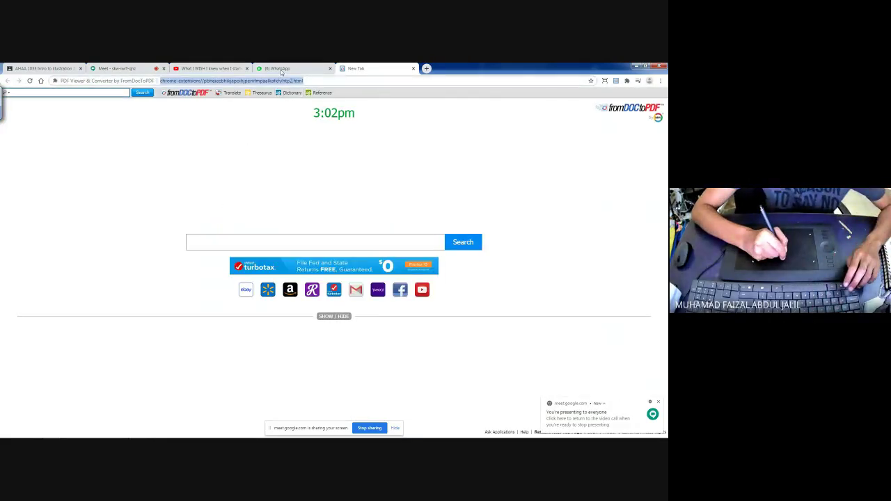
pyautogui.hotkey('ctrl', 'shift', 'i')
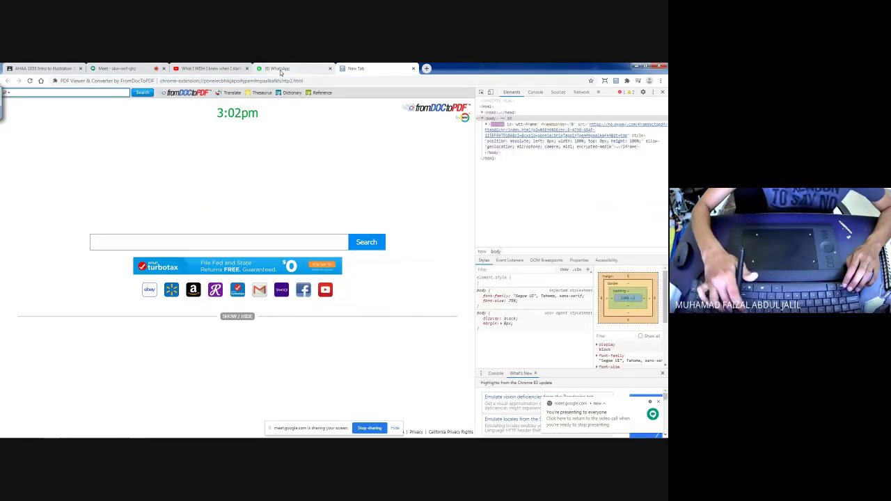
pyautogui.click(663, 93)
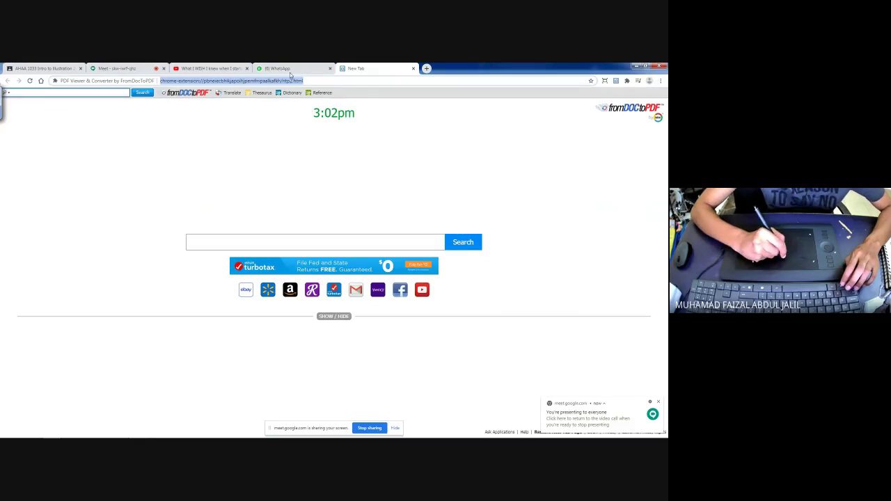
pyautogui.write('www')
pyautogui.press('Return')
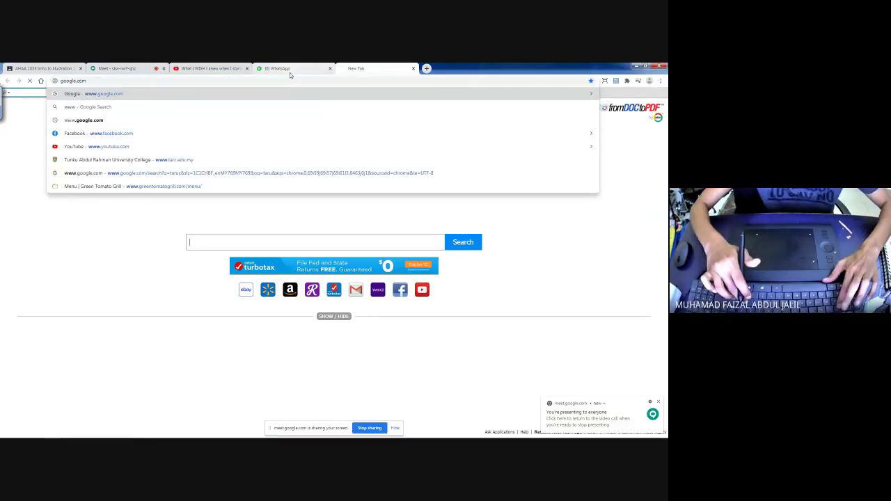
# Step: Search Google for 'scribble drawing illustration'
pyautogui.click(302, 202)
pyautogui.write('sci')
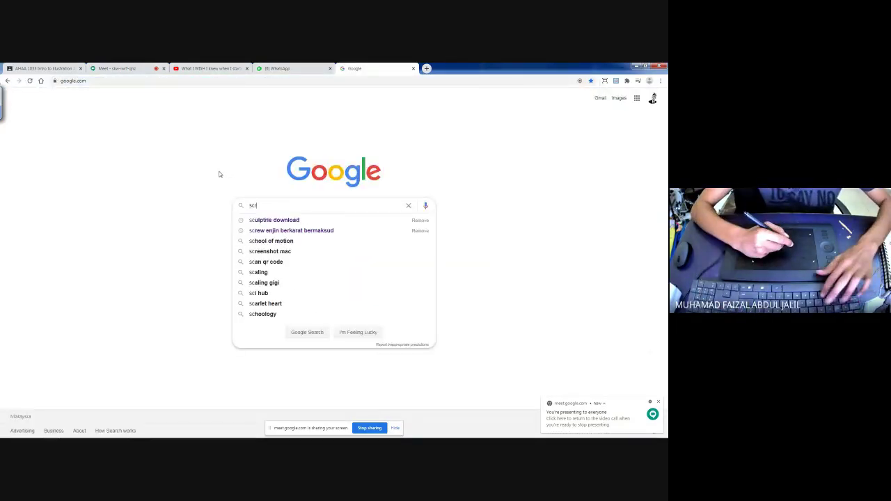
pyautogui.write('ibb')
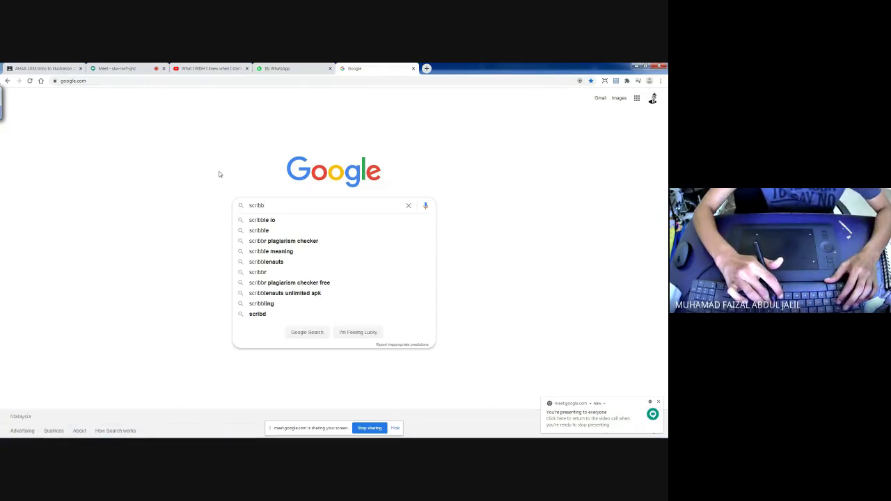
pyautogui.write('le dr')
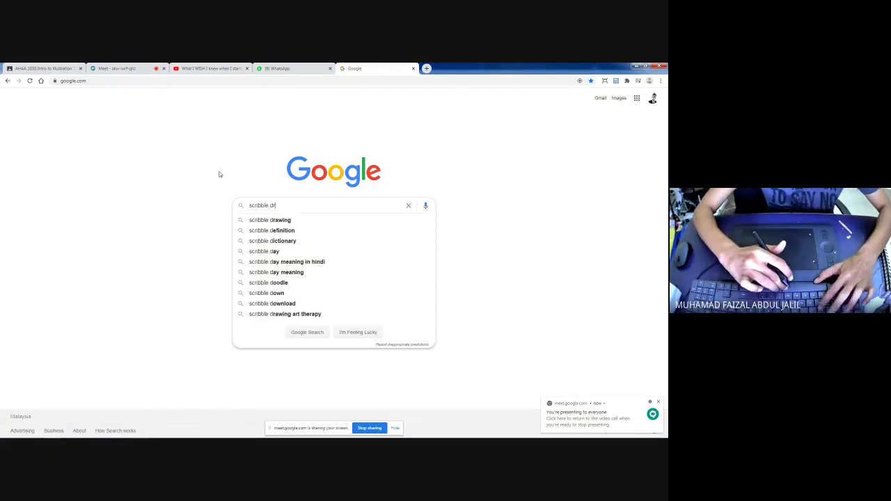
pyautogui.write('awing i')
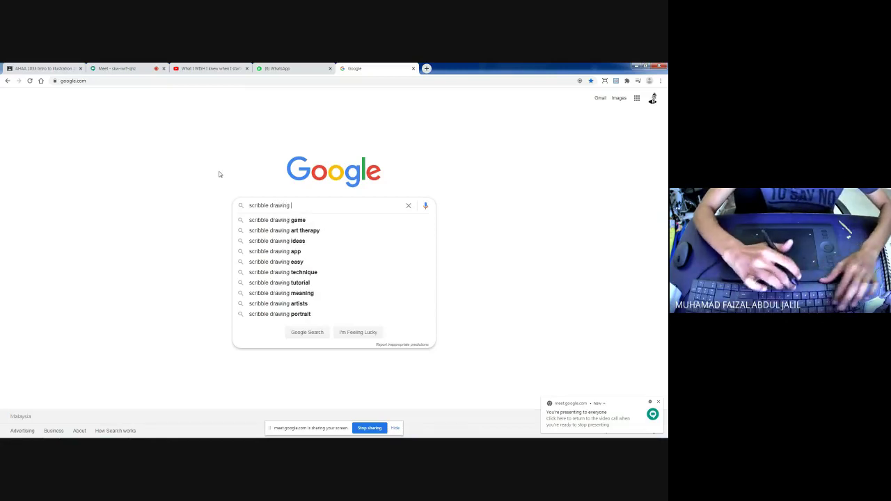
pyautogui.write('ll')
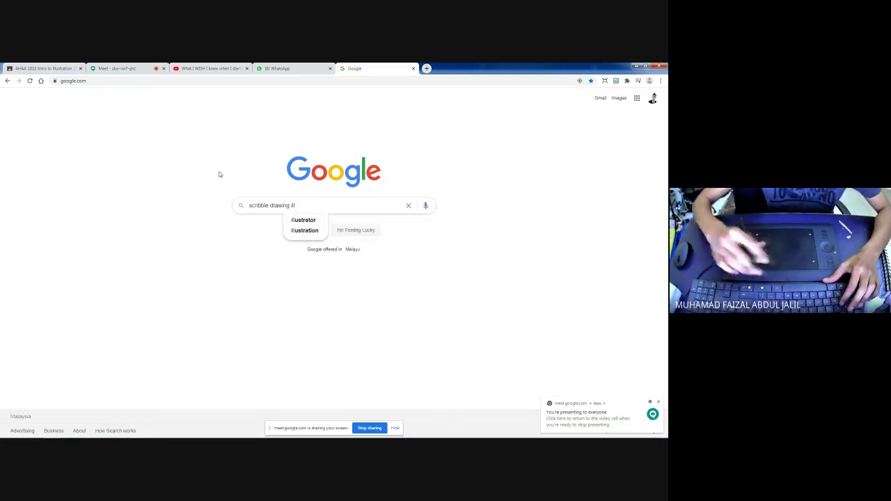
pyautogui.click(305, 231)
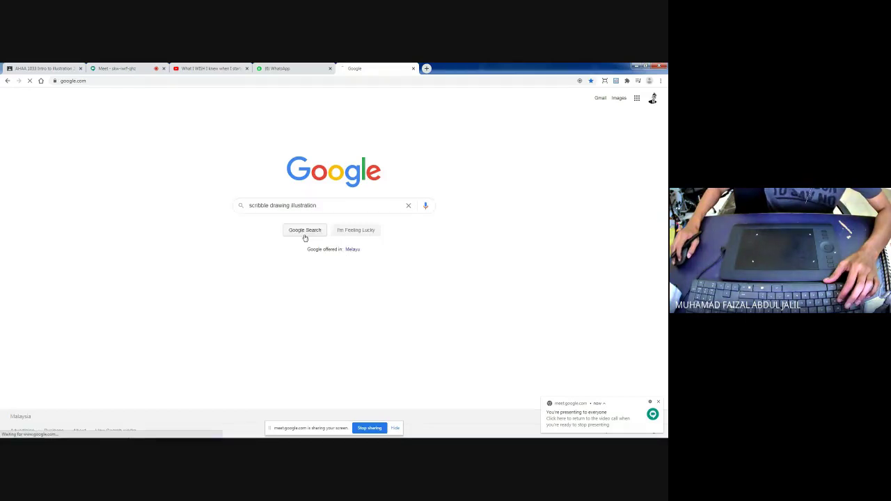
# Step: Switch to Images results and preview the scribbled hand, blue-ink face and speed-pen portrait
pyautogui.click(203, 220)
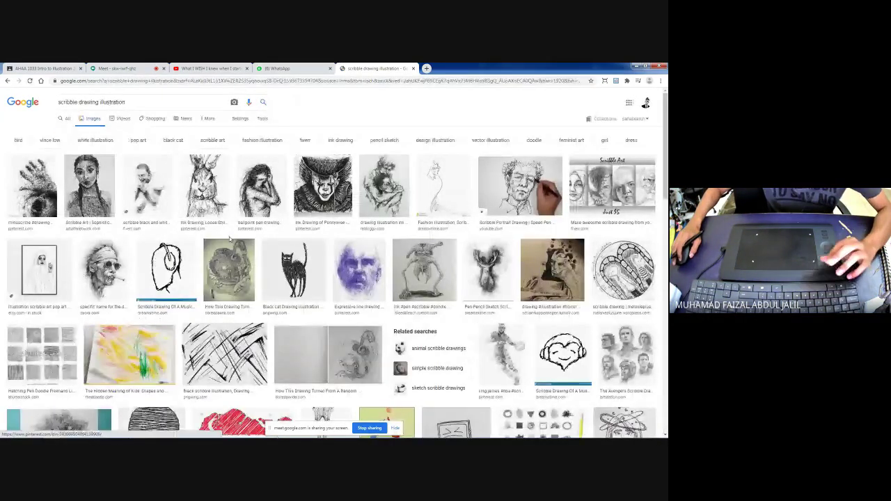
pyautogui.click(34, 198)
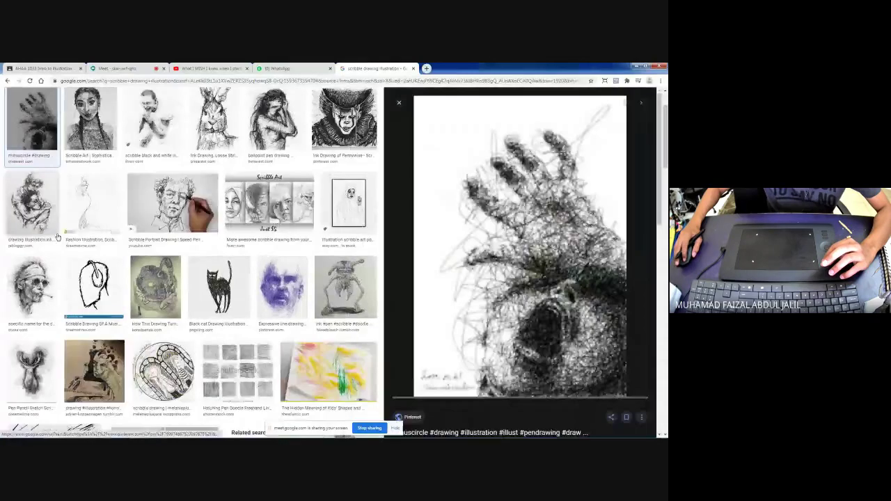
pyautogui.click(293, 283)
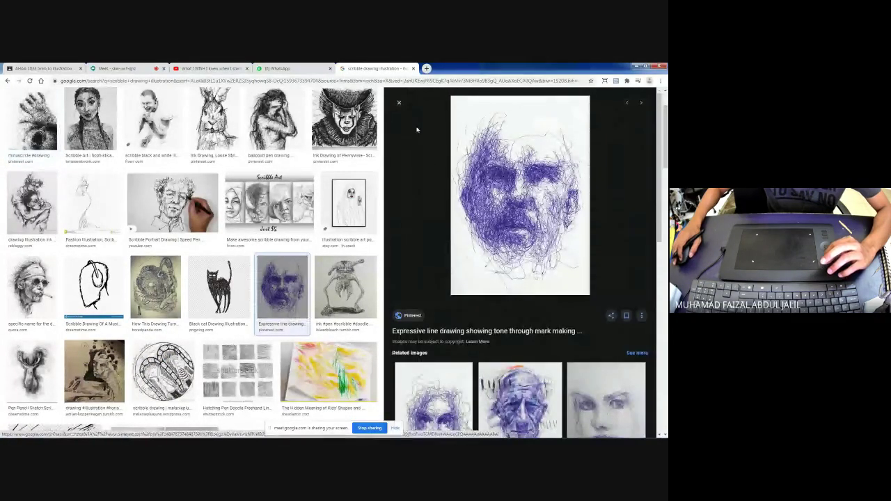
pyautogui.click(399, 102)
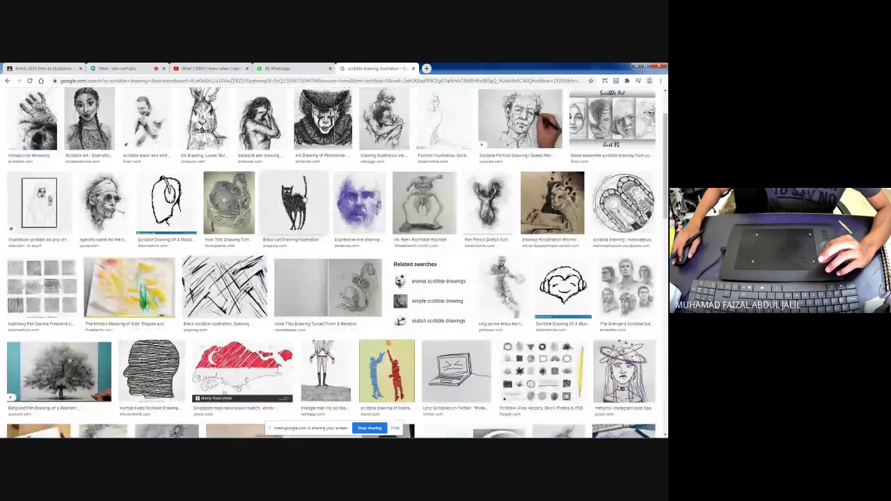
pyautogui.click(526, 134)
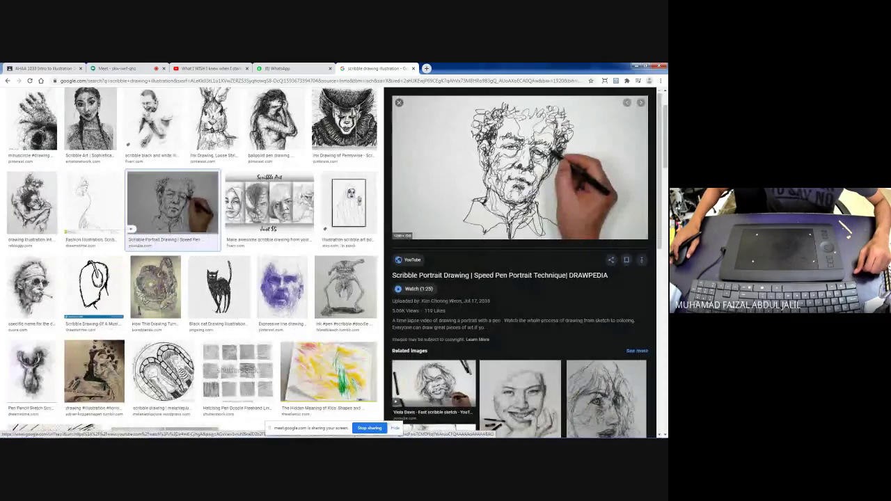
pyautogui.click(434, 387)
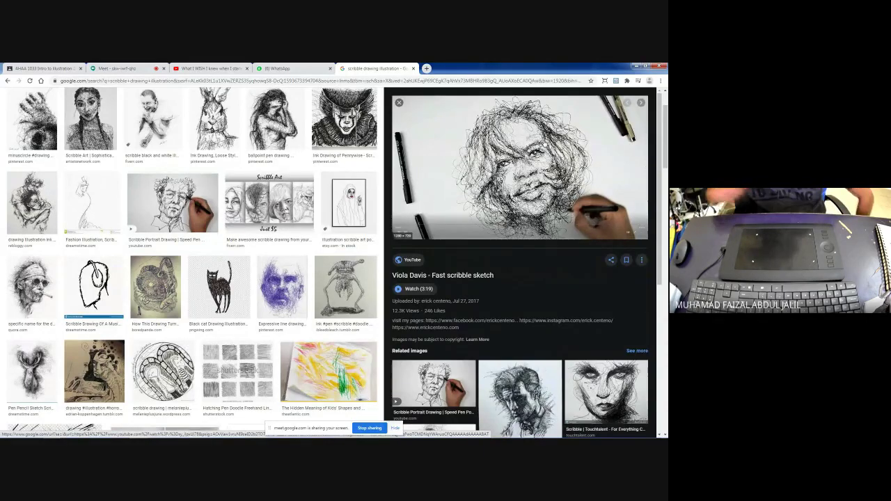
# Step: Preview the sunglasses portrait, the celebrity scribble portrait, then the grinning man portrait
pyautogui.click(24, 286)
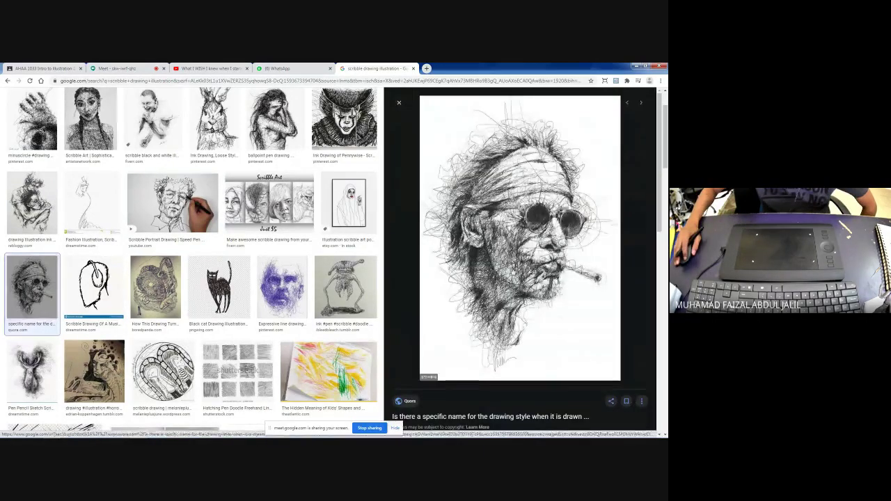
pyautogui.scroll(-2, 529, 285)
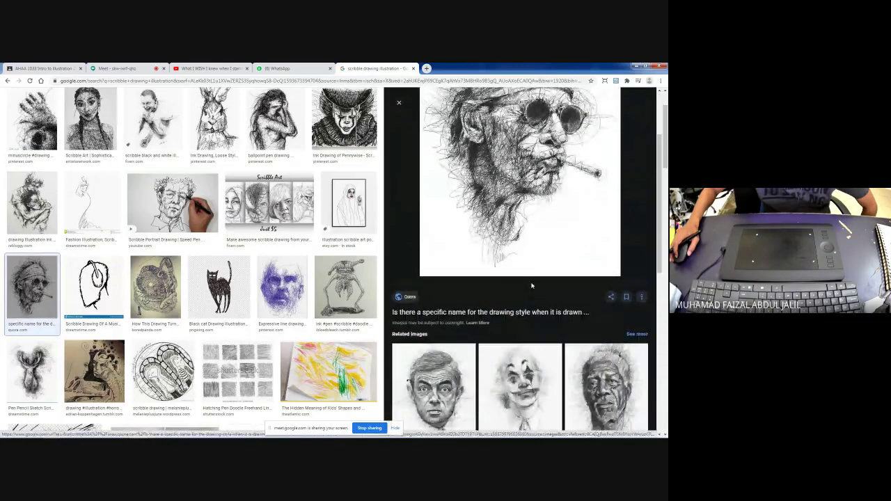
pyautogui.scroll(-3, 584, 299)
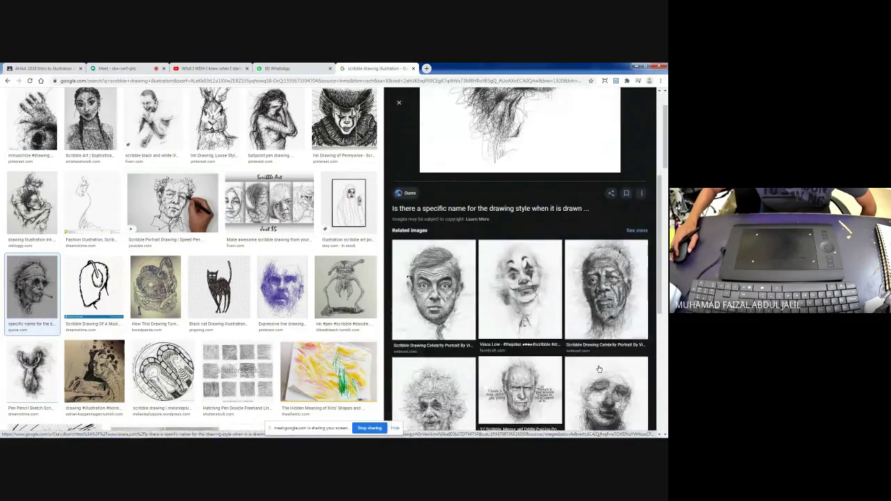
pyautogui.click(608, 311)
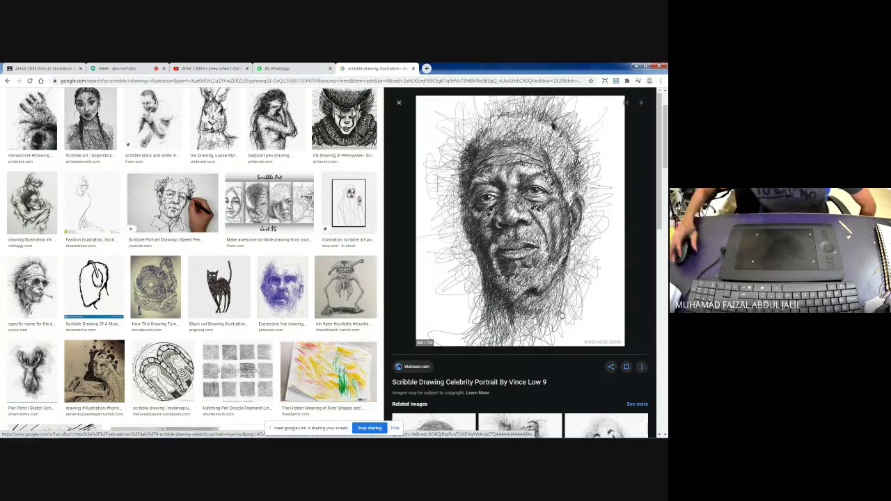
pyautogui.scroll(-3, 550, 323)
pyautogui.scroll(-1, 541, 331)
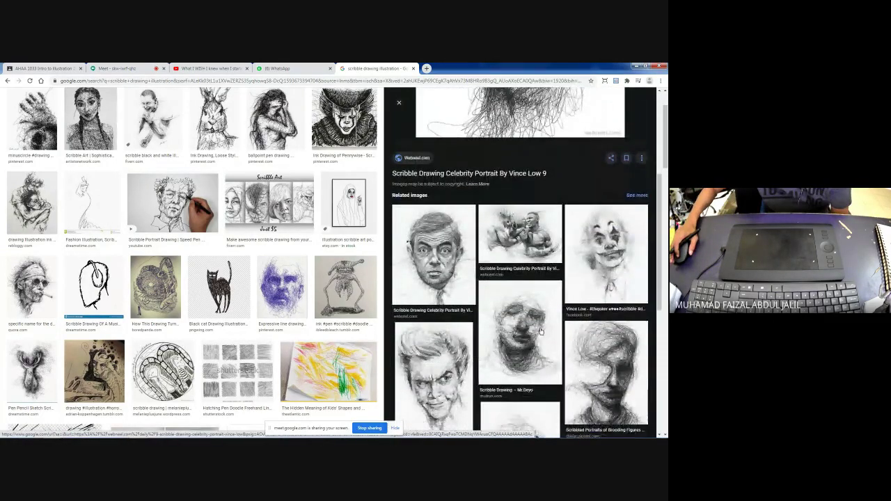
pyautogui.click(440, 392)
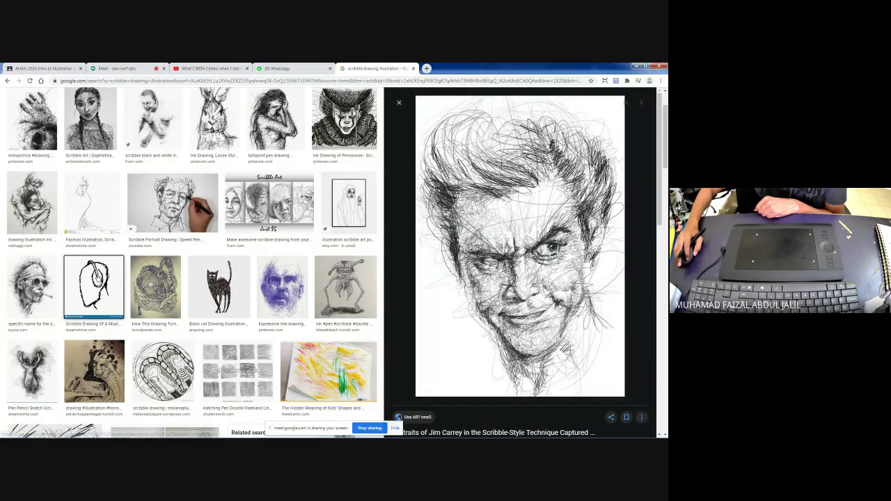
# Step: Preview the music-lover scribble and the girl-in-headphones drawing, then close the preview
pyautogui.click(97, 279)
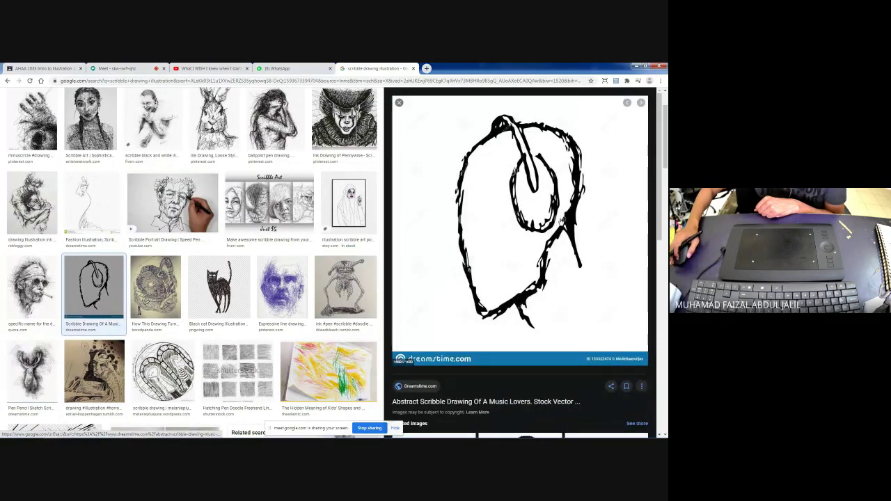
pyautogui.scroll(-3, 561, 222)
pyautogui.click(431, 265)
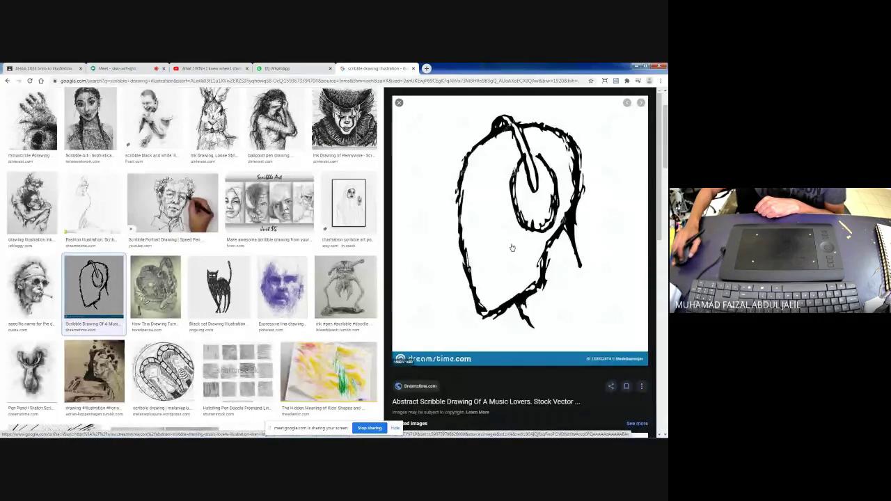
pyautogui.scroll(-5, 555, 238)
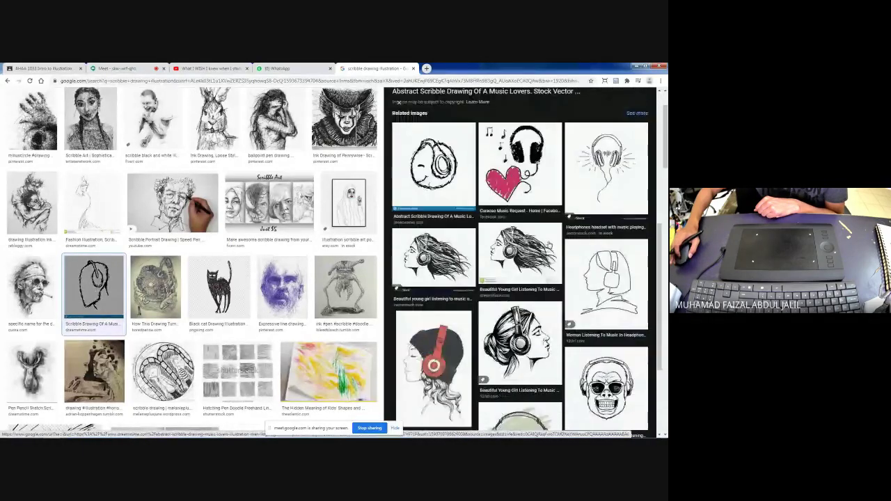
pyautogui.scroll(-4, 546, 238)
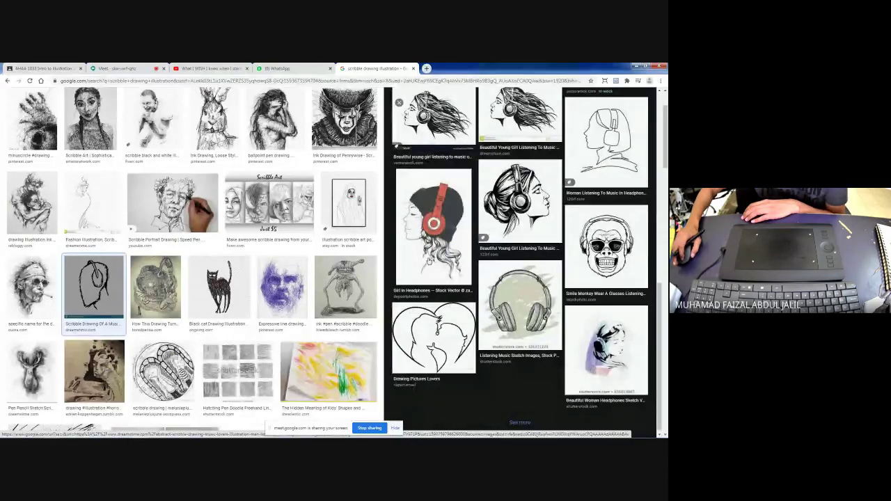
pyautogui.click(428, 258)
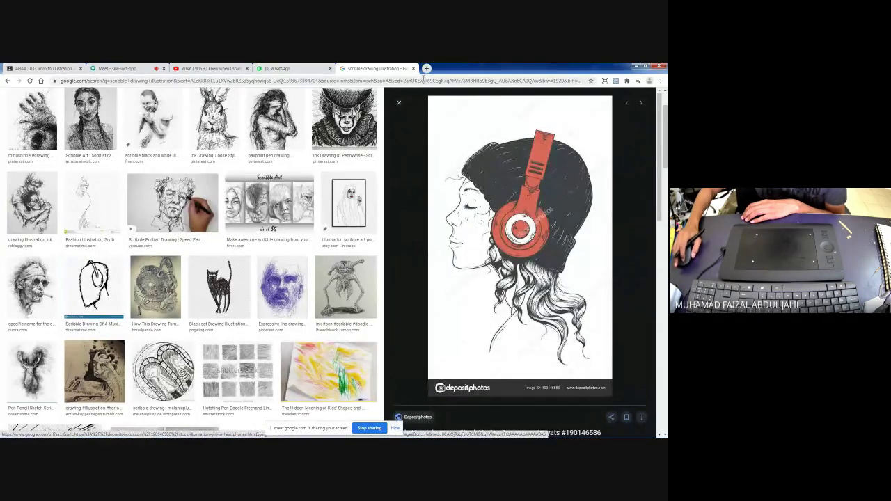
pyautogui.click(399, 105)
# Step: View the Bored Panda and basketball player sketches, then return to Photoshop's car document
pyautogui.click(360, 289)
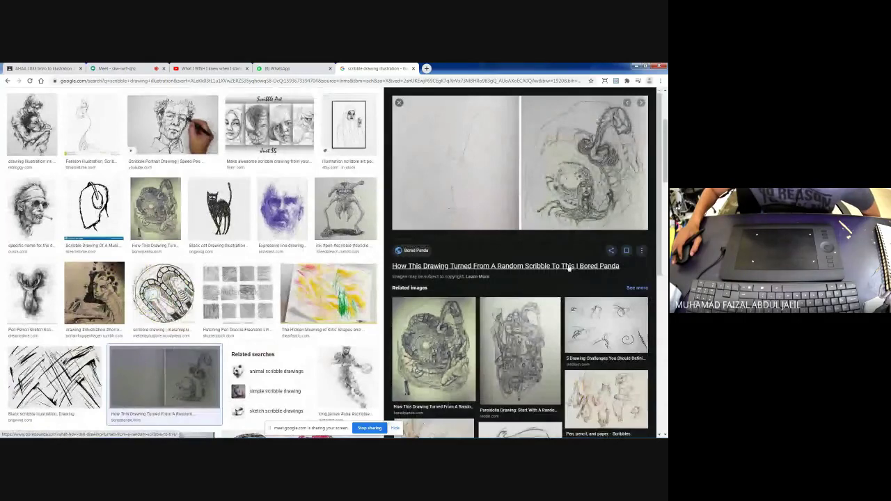
pyautogui.scroll(-3, 457, 240)
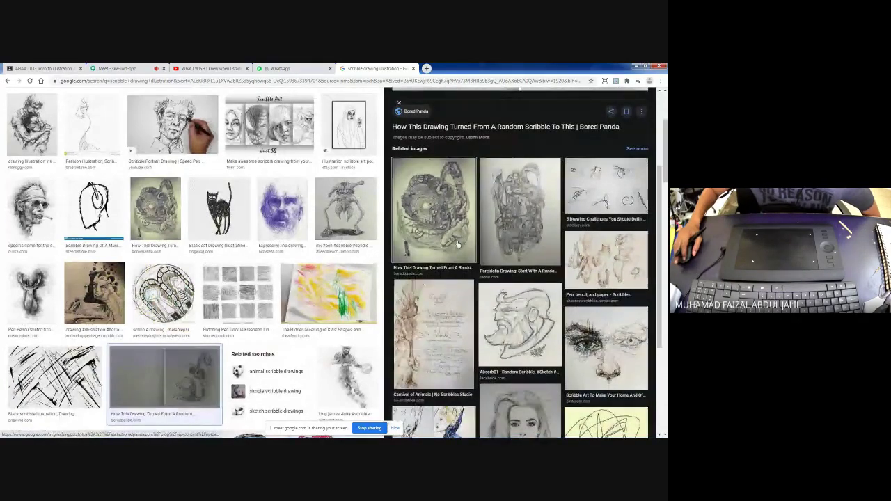
pyautogui.scroll(3, 458, 240)
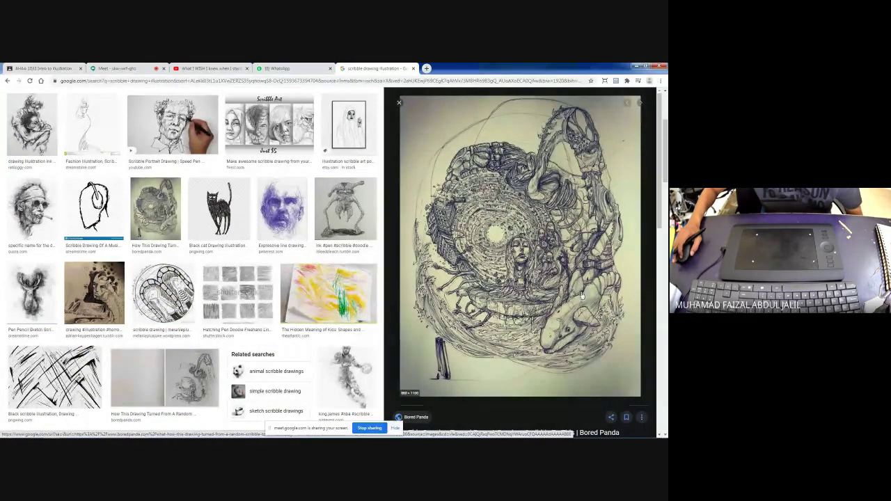
pyautogui.click(397, 104)
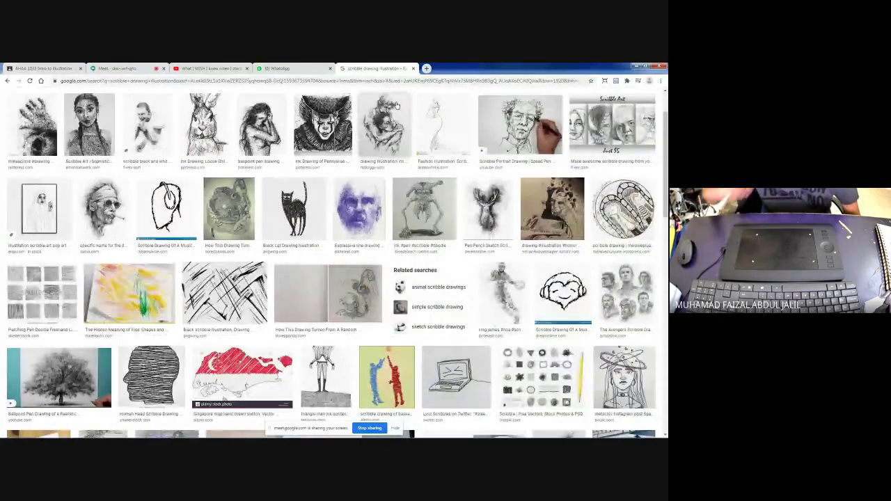
pyautogui.click(490, 273)
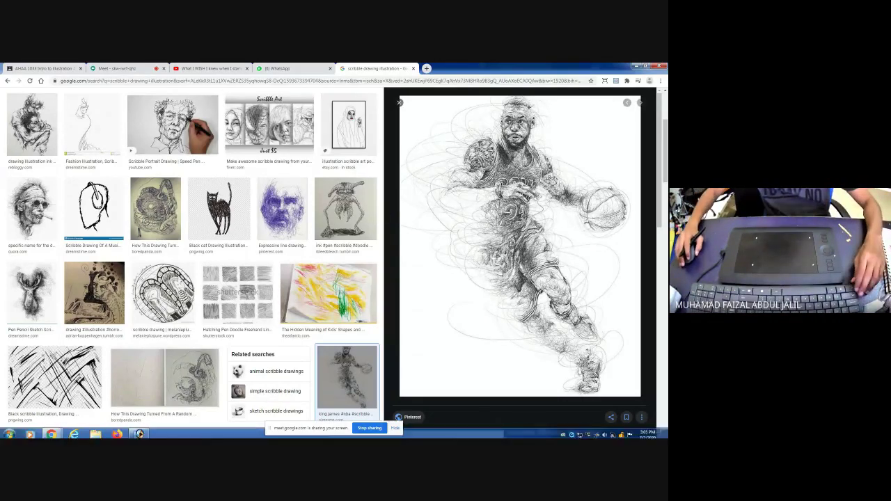
pyautogui.click(139, 431)
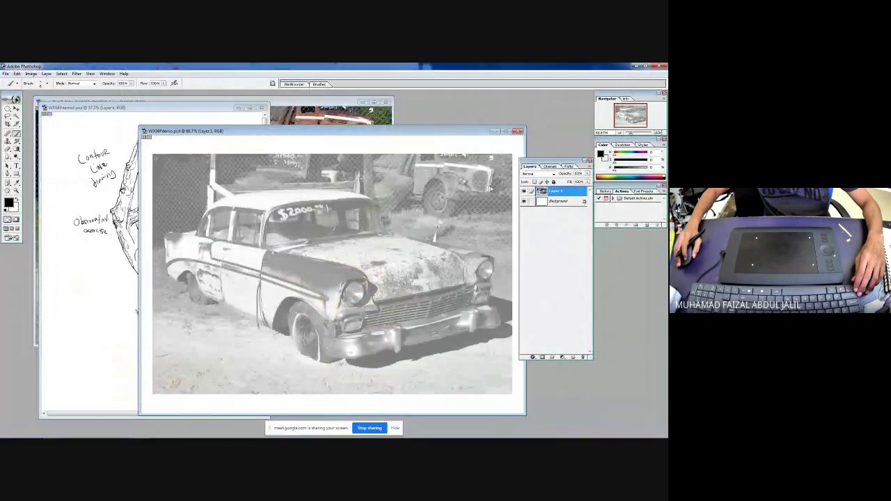
# Step: Add a new layer above Layer 1, go full screen and zoom in on the windshield and hood
pyautogui.click(572, 357)
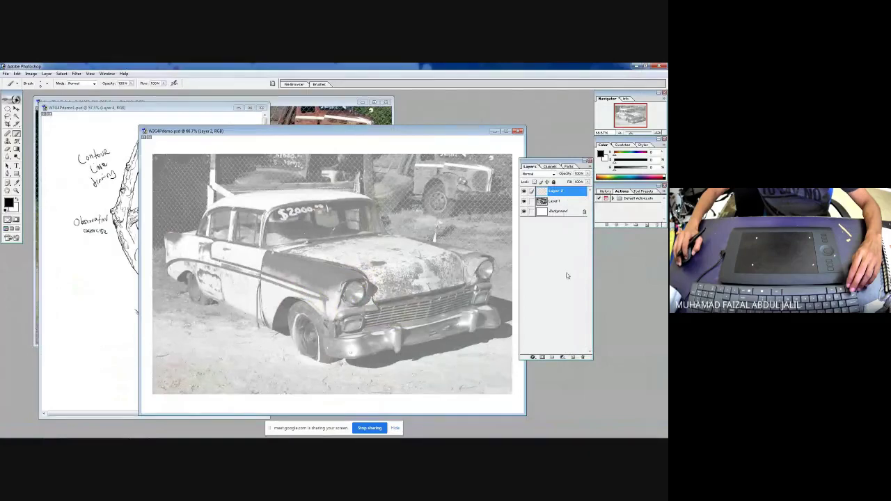
pyautogui.press('f')
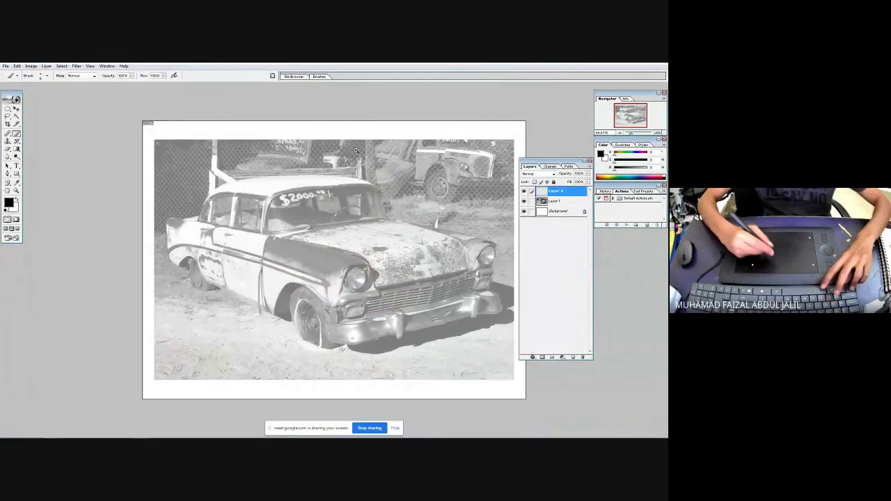
pyautogui.click(325, 237)
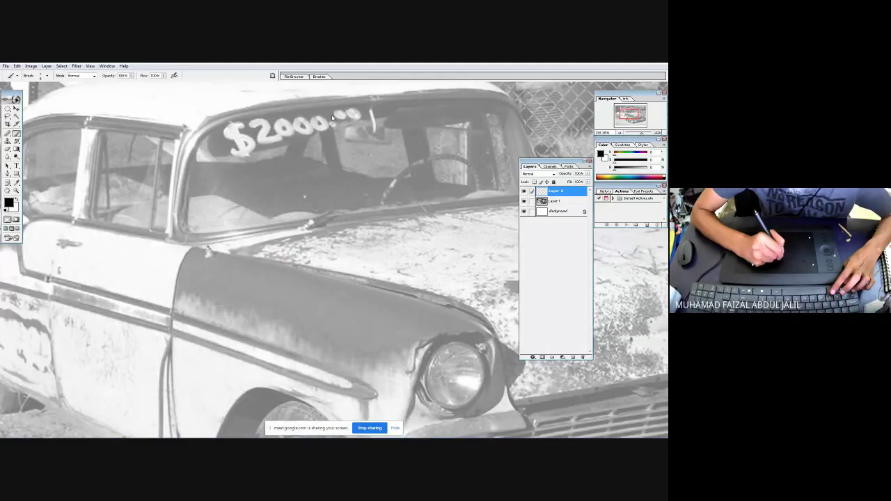
# Step: Choose a textured scatter brush preset at size 14
pyautogui.click(47, 75)
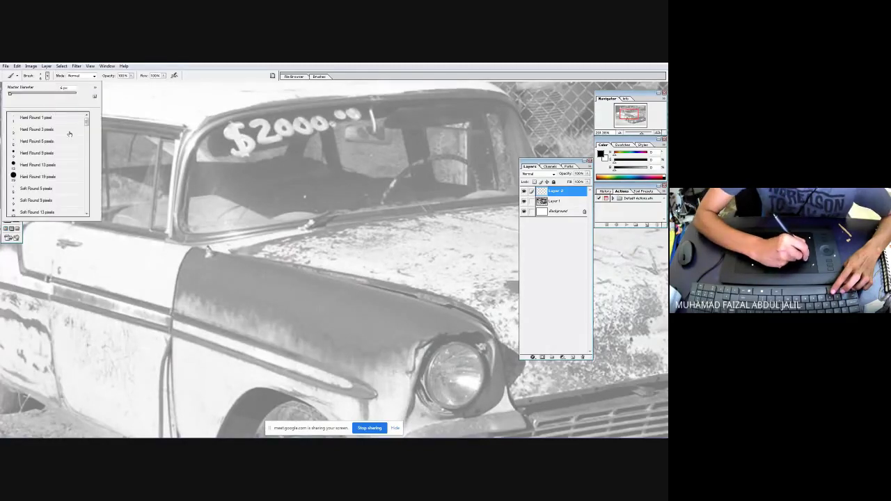
pyautogui.moveTo(87, 122); pyautogui.dragTo(85, 173)
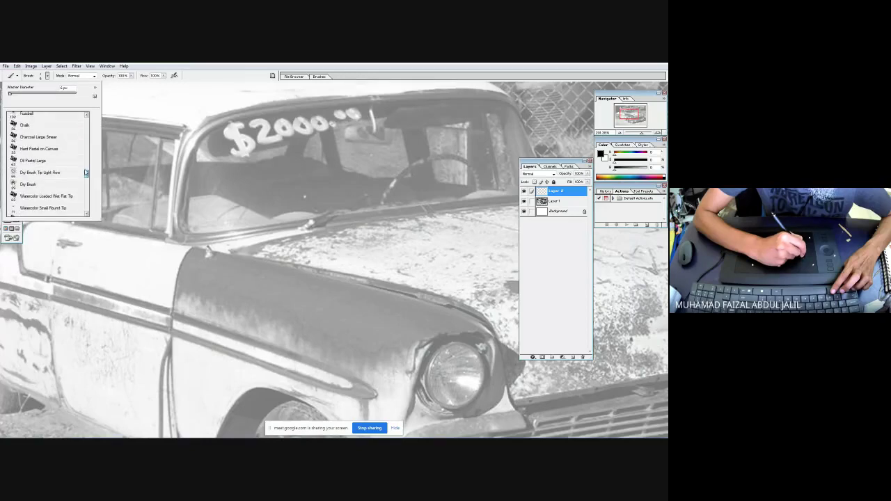
pyautogui.click(89, 207)
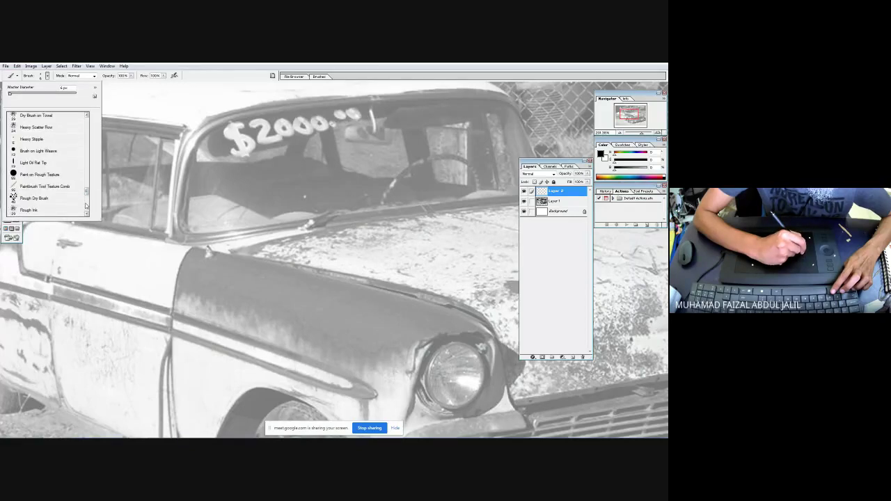
pyautogui.doubleClick(51, 126)
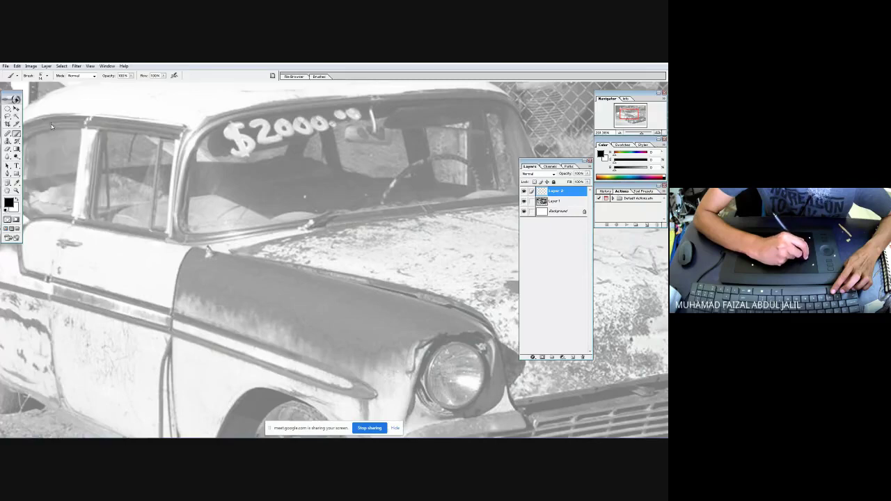
# Step: Paint two scatter-brush test strokes down the door pillar and undo each
pyautogui.moveTo(202, 137)
pyautogui.mouseDown()
pyautogui.moveTo(190, 185)
pyautogui.moveTo(198, 266)
pyautogui.moveTo(226, 299)
pyautogui.moveTo(222, 352)
pyautogui.mouseUp()
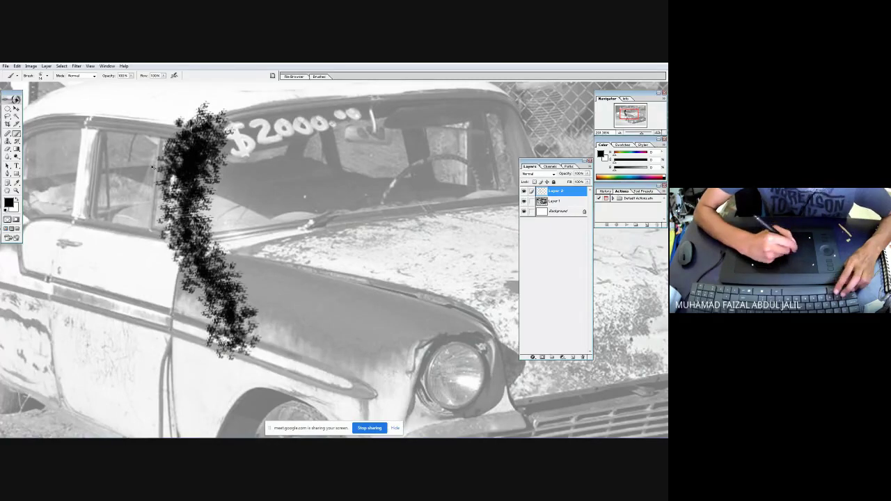
pyautogui.hotkey('ctrl', 'z')
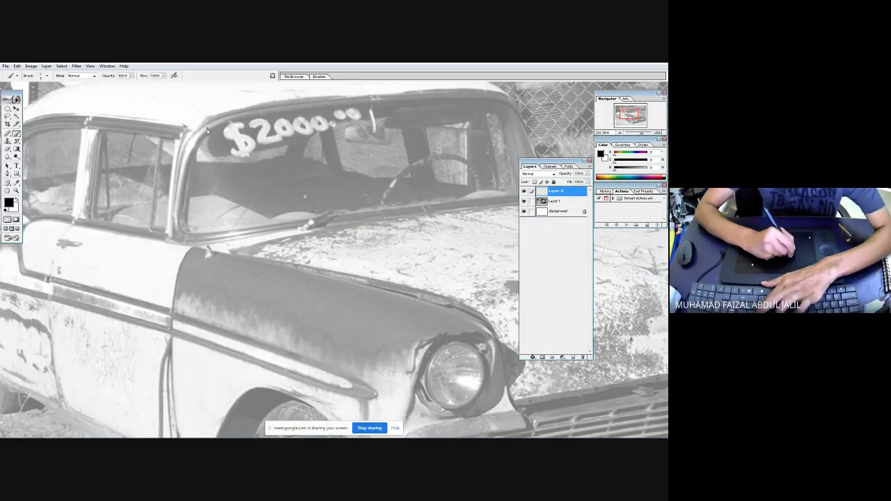
pyautogui.moveTo(207, 129)
pyautogui.mouseDown()
pyautogui.moveTo(180, 178)
pyautogui.moveTo(198, 265)
pyautogui.mouseUp()
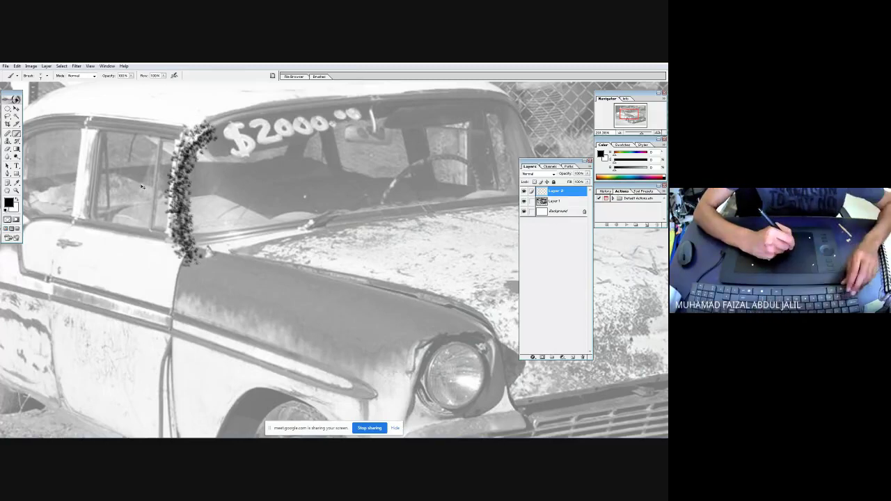
pyautogui.hotkey('ctrl', 'z')
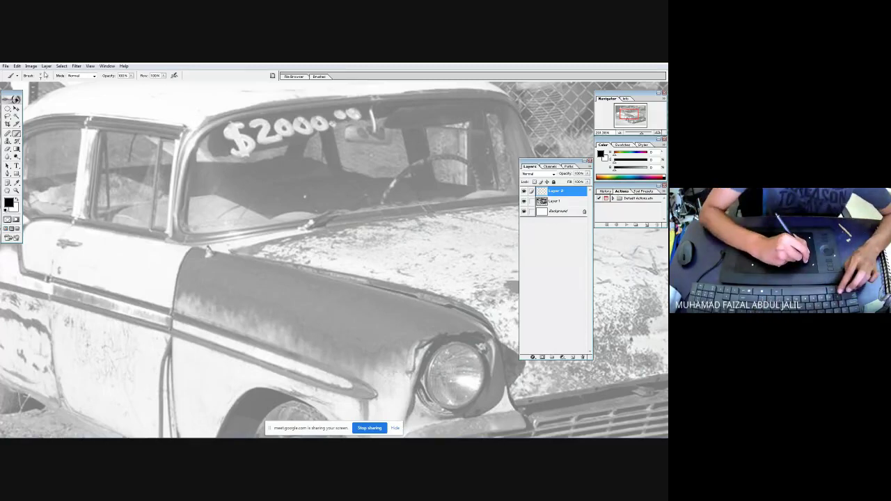
# Step: Switch to a different brush preset, then undo its dark trial strokes on the pillars
pyautogui.click(45, 75)
pyautogui.click(69, 182)
pyautogui.moveTo(178, 117)
pyautogui.mouseDown()
pyautogui.moveTo(171, 142)
pyautogui.moveTo(191, 259)
pyautogui.moveTo(211, 282)
pyautogui.mouseUp()
pyautogui.hotkey('ctrl', 'z')
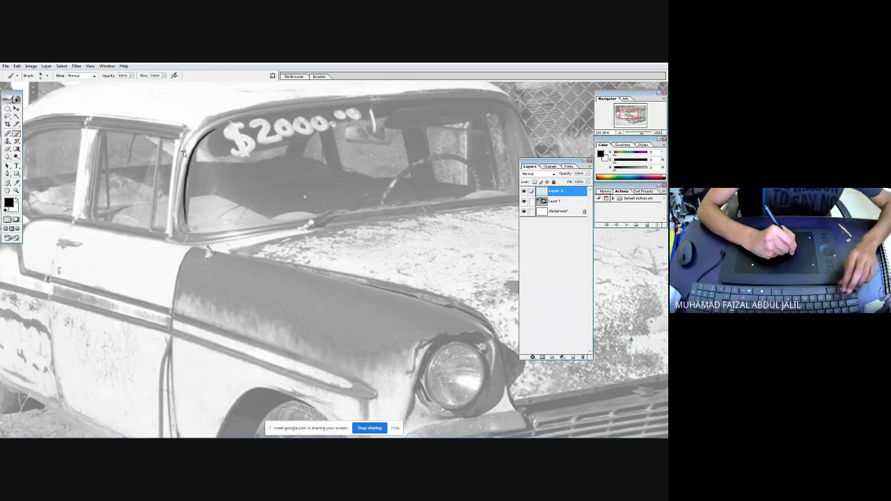
pyautogui.hotkey('ctrl', 'z')
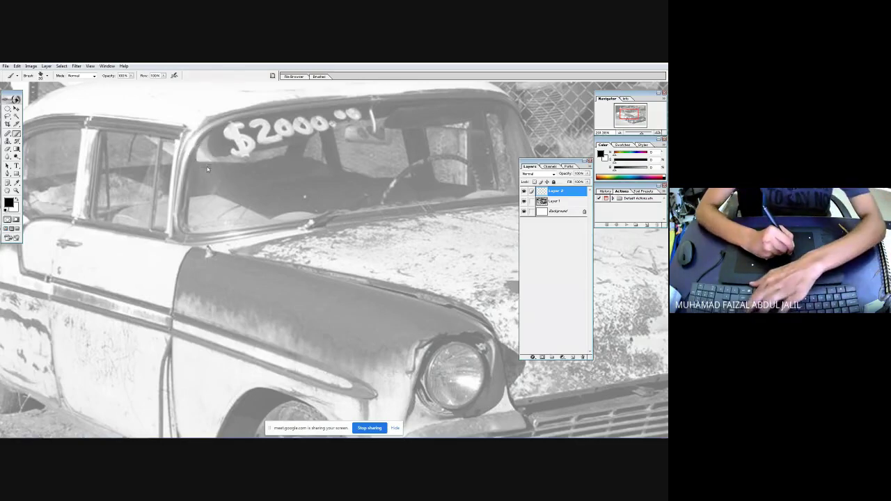
# Step: Try large dark strokes on the pillar and door, undo them, and zoom in on the side window
pyautogui.moveTo(207, 164)
pyautogui.mouseDown()
pyautogui.moveTo(191, 133)
pyautogui.moveTo(167, 223)
pyautogui.moveTo(188, 293)
pyautogui.moveTo(211, 197)
pyautogui.moveTo(209, 295)
pyautogui.mouseUp()
pyautogui.moveTo(226, 182)
pyautogui.mouseDown()
pyautogui.moveTo(245, 260)
pyautogui.moveTo(296, 292)
pyautogui.mouseUp()
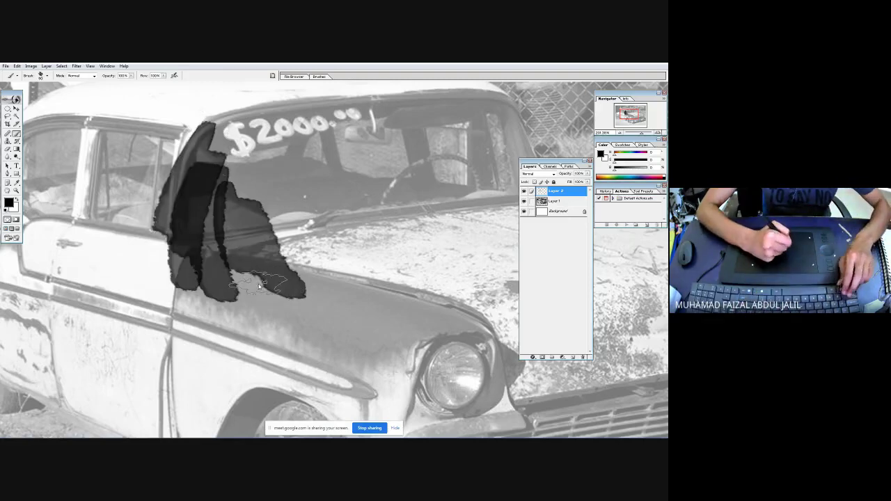
pyautogui.hotkey('ctrl', 'alt', 'z')
pyautogui.hotkey('ctrl', 'alt', 'z')
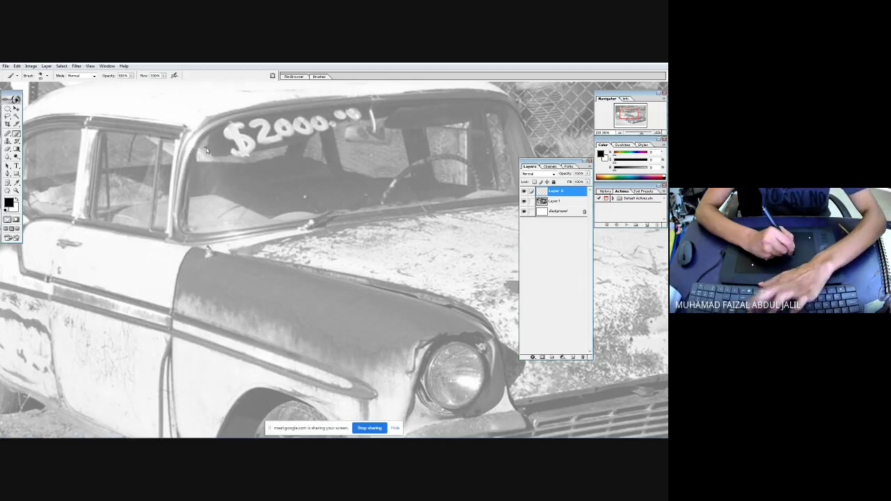
pyautogui.click(178, 152)
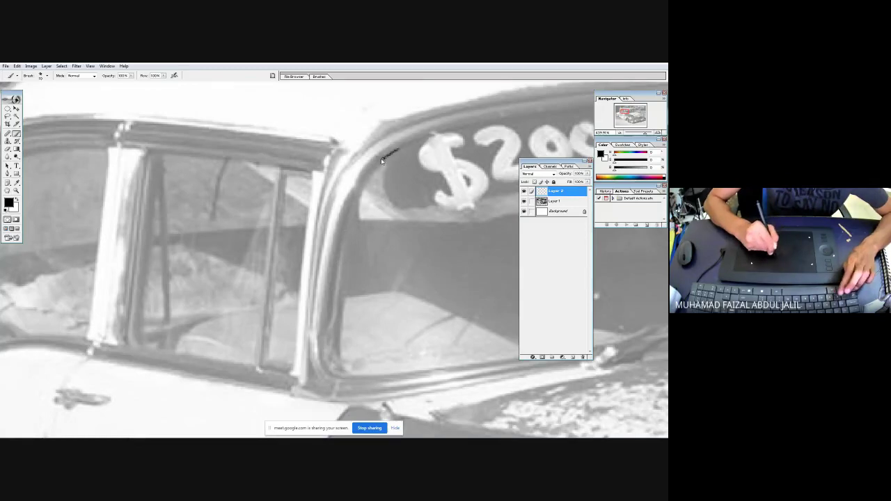
# Step: Draw and undo several trial curved lines down the windshield pillar
pyautogui.moveTo(381, 161)
pyautogui.mouseDown()
pyautogui.moveTo(343, 213)
pyautogui.moveTo(330, 385)
pyautogui.mouseUp()
pyautogui.hotkey('ctrl', 'z')
pyautogui.moveTo(403, 143)
pyautogui.mouseDown()
pyautogui.moveTo(368, 166)
pyautogui.moveTo(329, 258)
pyautogui.moveTo(359, 374)
pyautogui.mouseUp()
pyautogui.hotkey('ctrl', 'z')
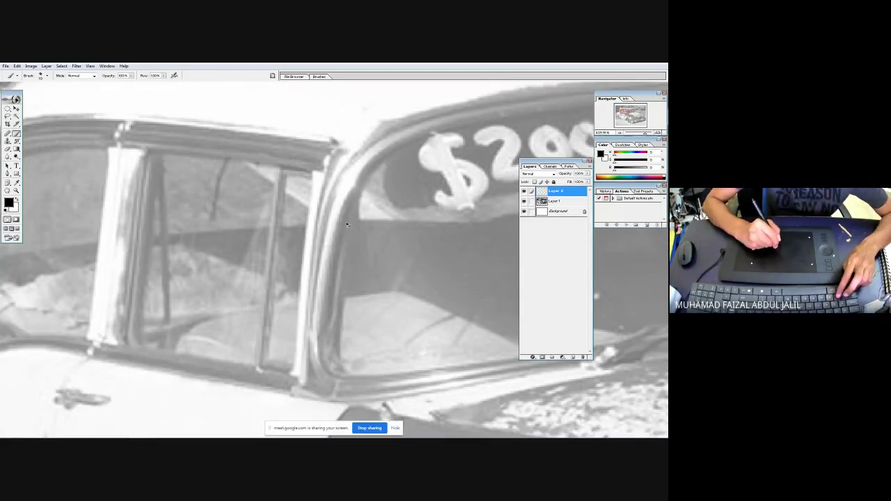
pyautogui.moveTo(393, 144)
pyautogui.mouseDown()
pyautogui.moveTo(336, 240)
pyautogui.moveTo(322, 367)
pyautogui.moveTo(383, 383)
pyautogui.mouseUp()
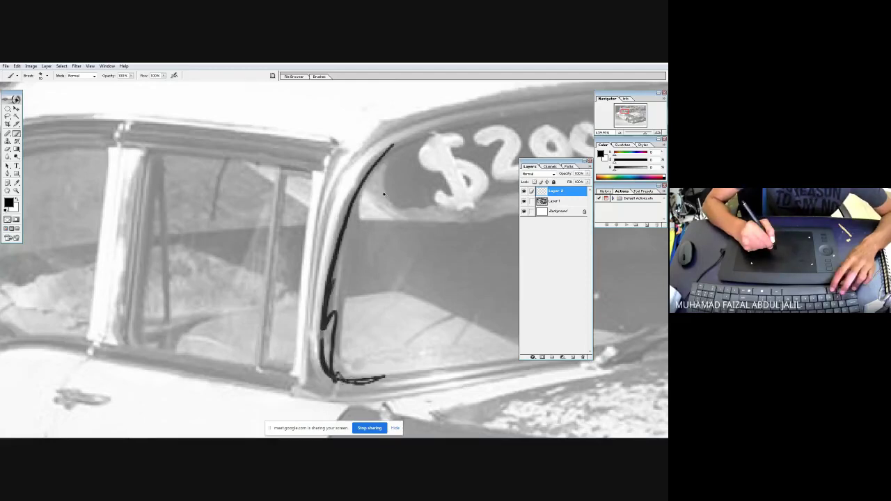
pyautogui.hotkey('ctrl', 'z')
# Step: With palettes hidden, trace a black line along the roof edge and down the windshield pillar
pyautogui.moveTo(370, 173)
pyautogui.mouseDown()
pyautogui.moveTo(294, 191)
pyautogui.moveTo(230, 146)
pyautogui.moveTo(273, 150)
pyautogui.moveTo(283, 180)
pyautogui.mouseUp()
pyautogui.press('Tab')
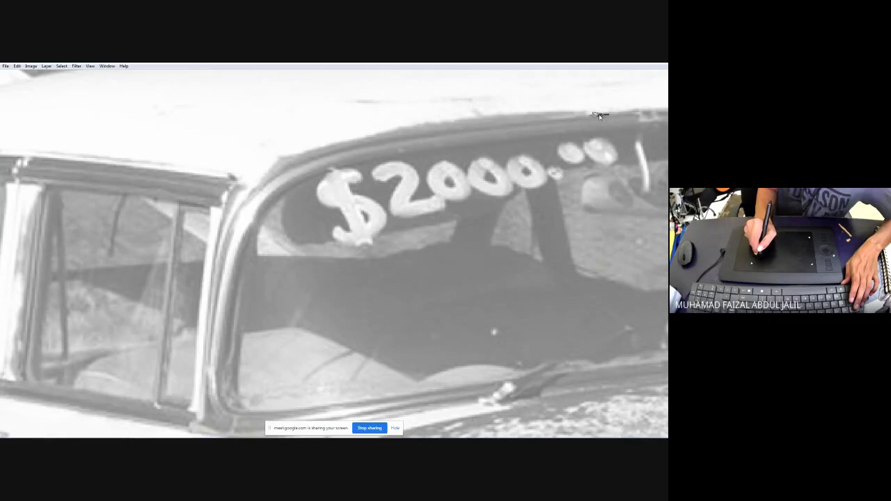
pyautogui.moveTo(600, 115); pyautogui.dragTo(392, 142)
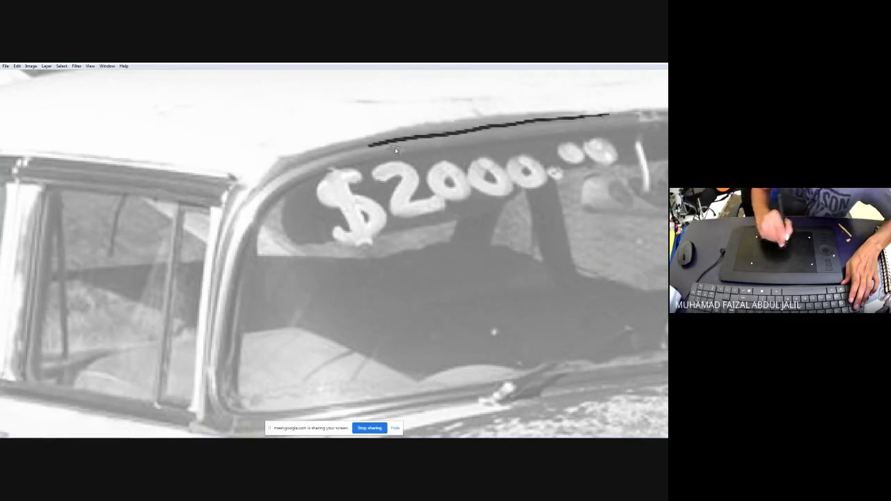
pyautogui.moveTo(309, 164)
pyautogui.mouseDown()
pyautogui.moveTo(256, 189)
pyautogui.moveTo(218, 239)
pyautogui.mouseUp()
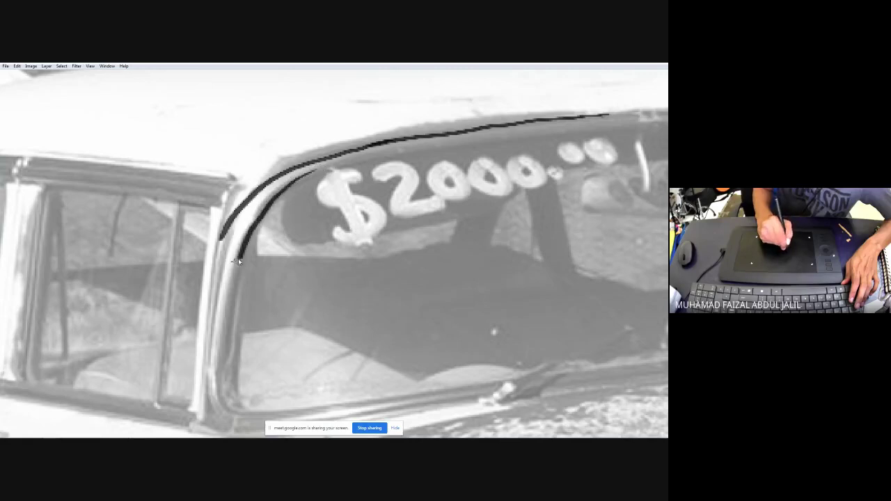